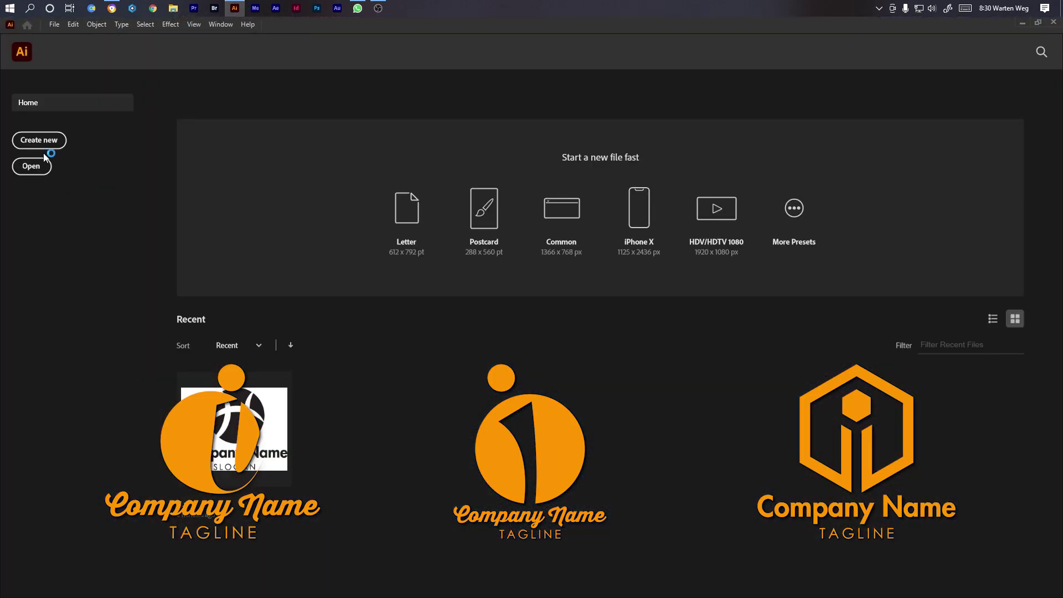
Create a new document named I, 1000 x 600 pt, in CMYK colour with 300 ppi raster effects.
left_click(40, 142)
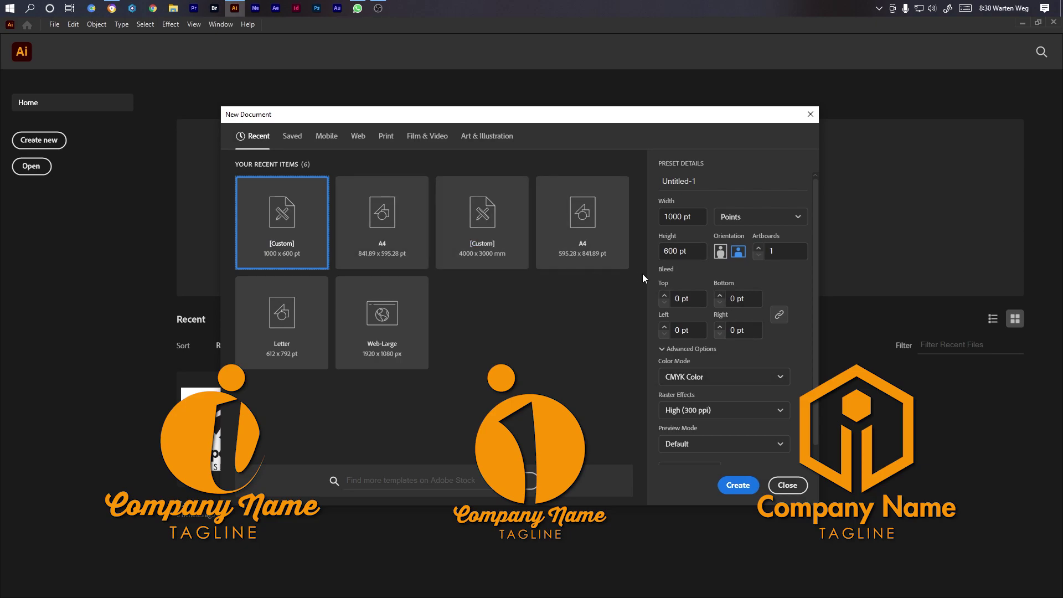
left_click(700, 181)
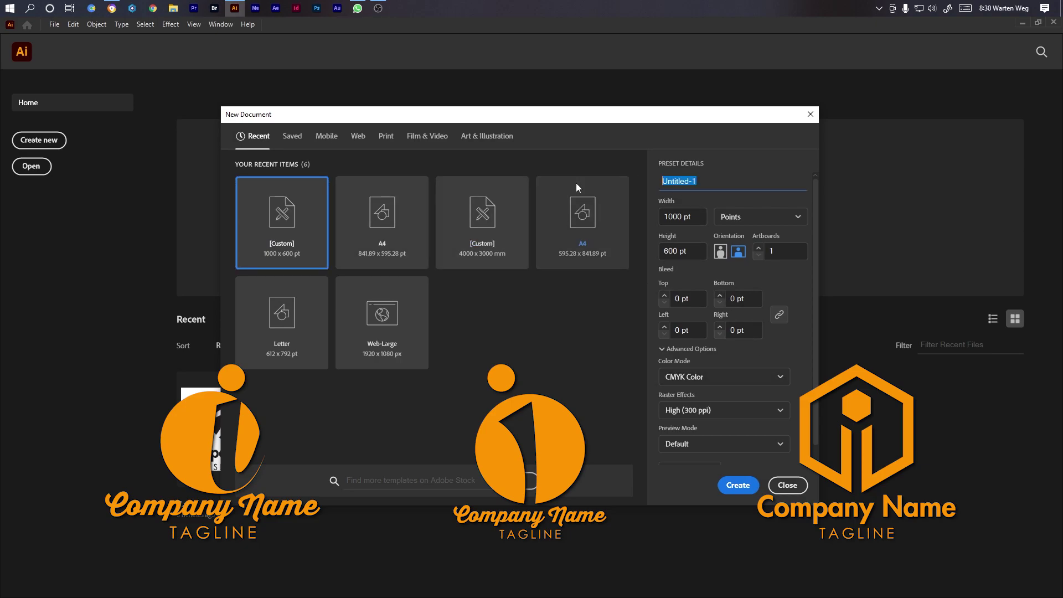
type("I")
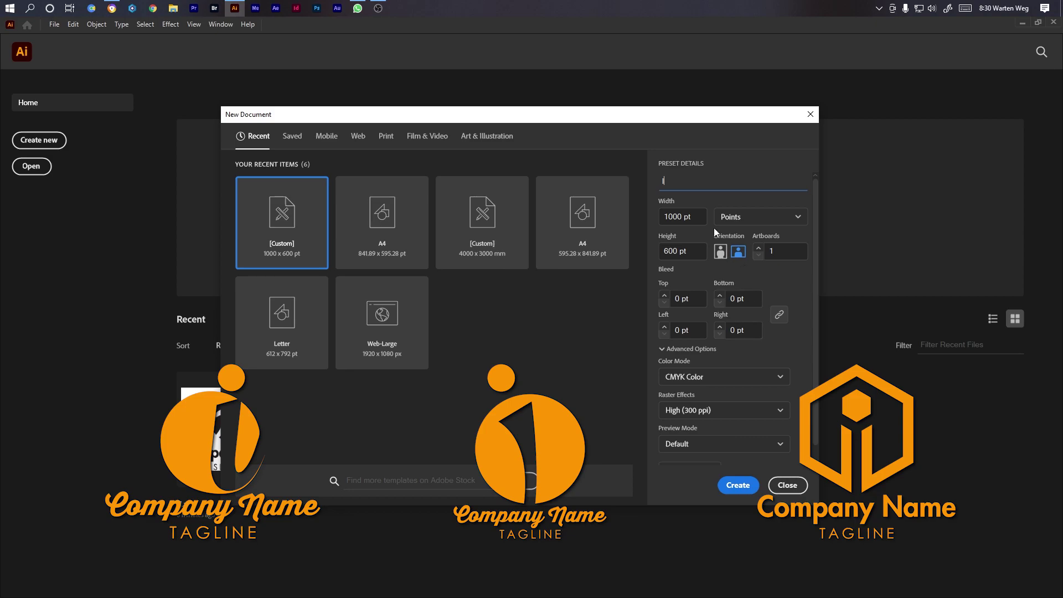
left_click_drag(698, 215, 650, 218)
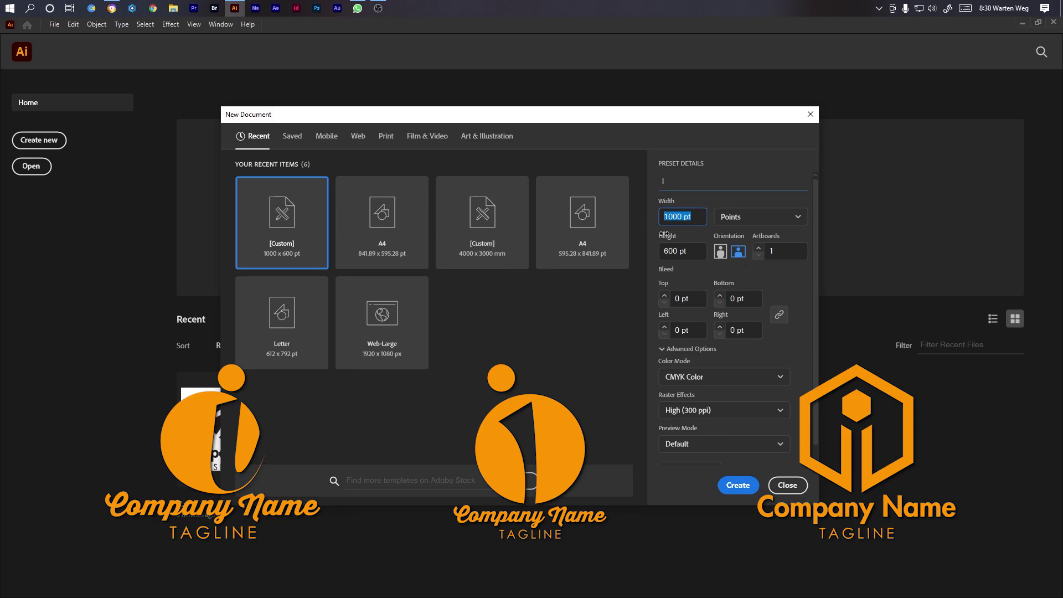
left_click_drag(696, 251, 651, 253)
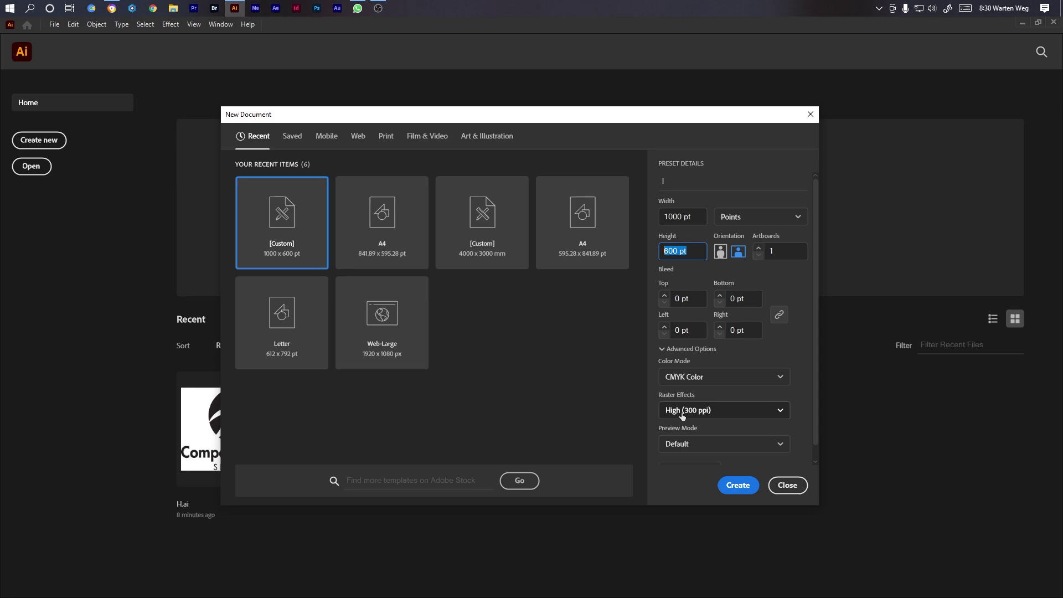
left_click(738, 486)
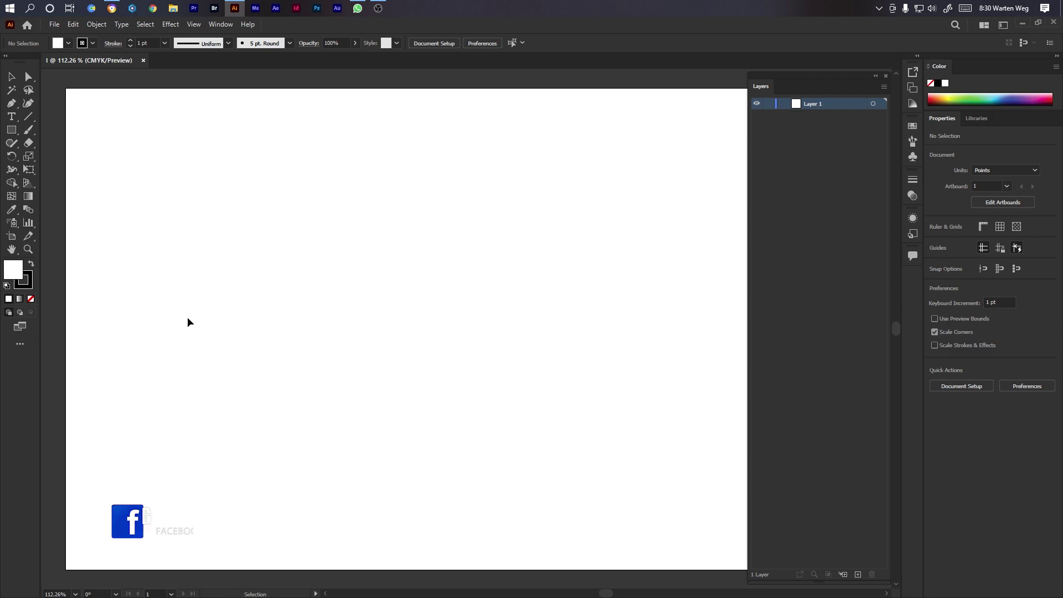
Draw a circle about 288 pt wide with black fill and no stroke in the left-centre of the artboard.
left_click(31, 299)
key("shift+x")
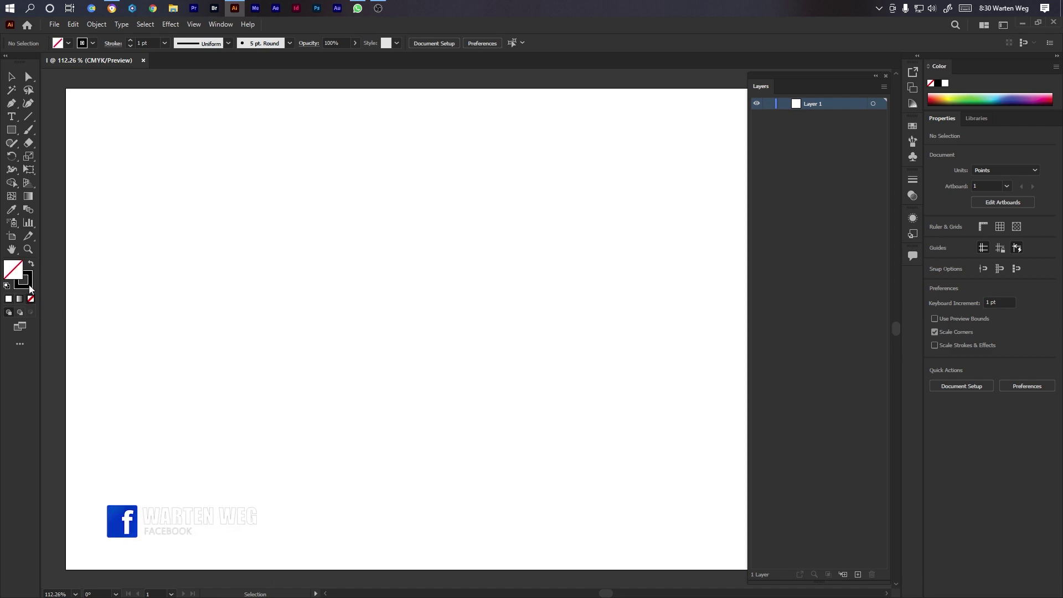
left_click(14, 131)
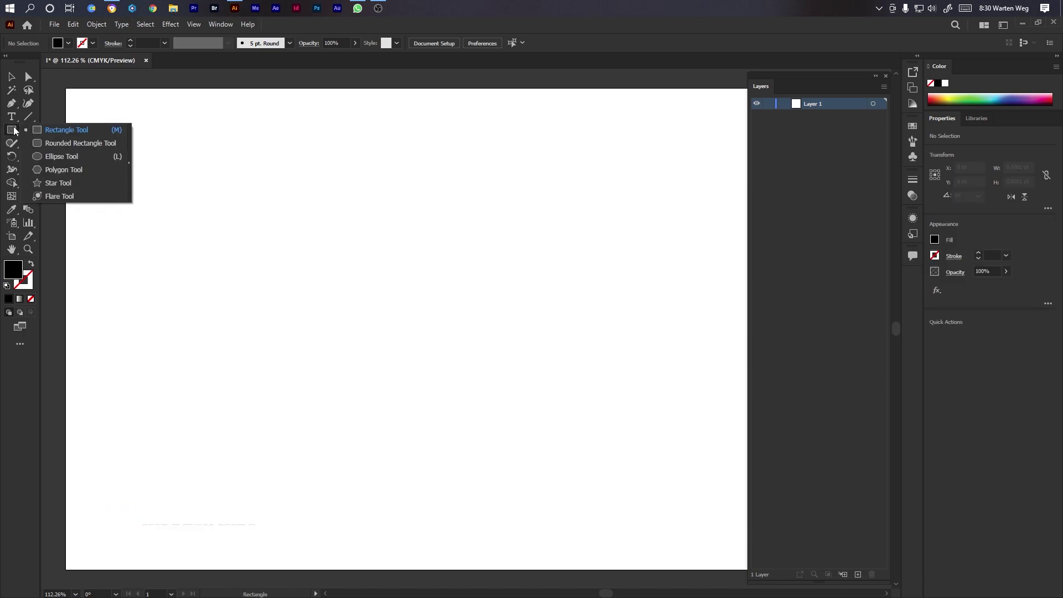
left_click(65, 157)
left_click_drag(275, 221, 506, 412)
Duplicate the circle, shrink the copy to about 77 pt, and place it up and to the right of the original.
key("v")
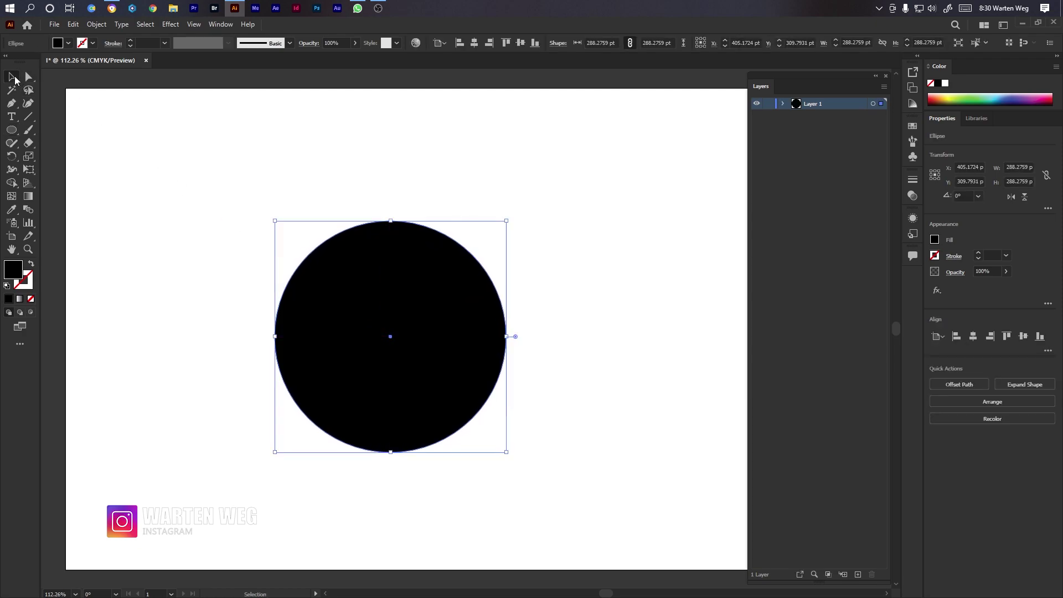
left_click_drag(404, 394, 586, 304)
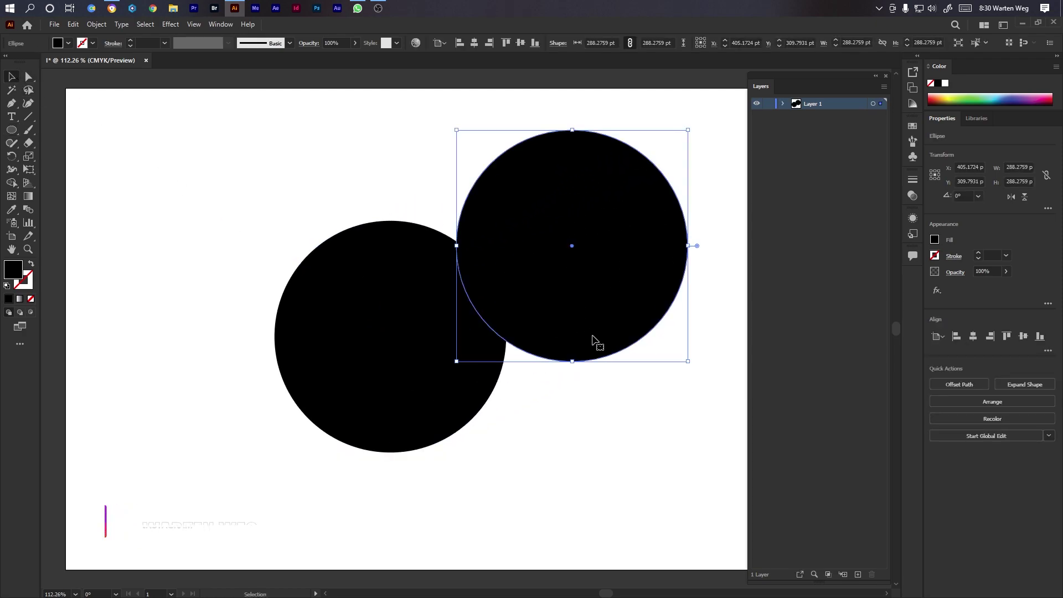
left_click_drag(689, 360, 603, 304)
left_click_drag(580, 255, 656, 192)
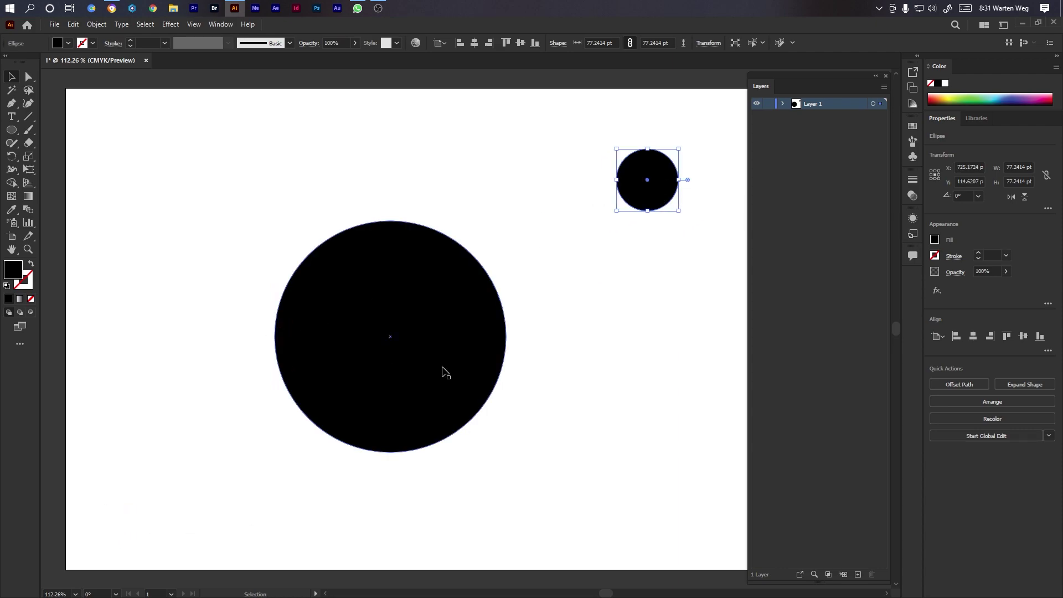
Add the text i beside the large circle and scale it up to a font size of about 359 pt.
key("t")
left_click(210, 350)
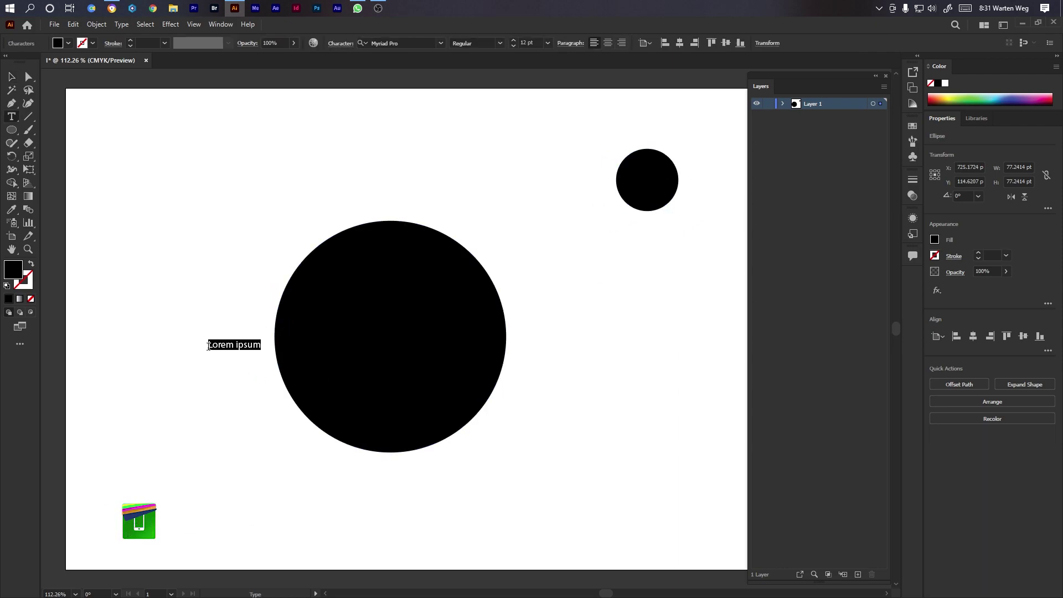
key("BackSpace")
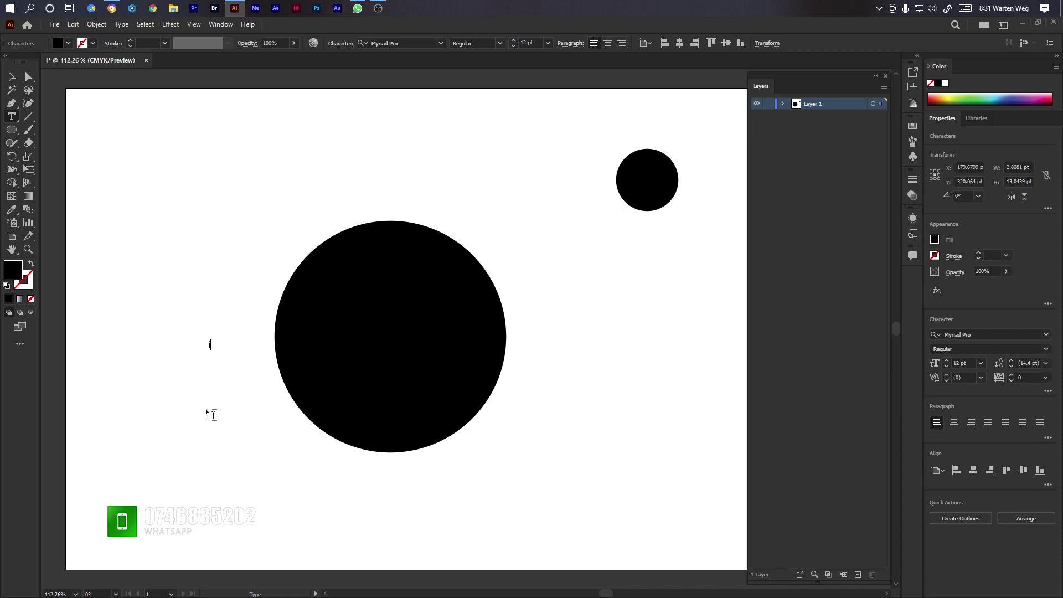
left_click(10, 75)
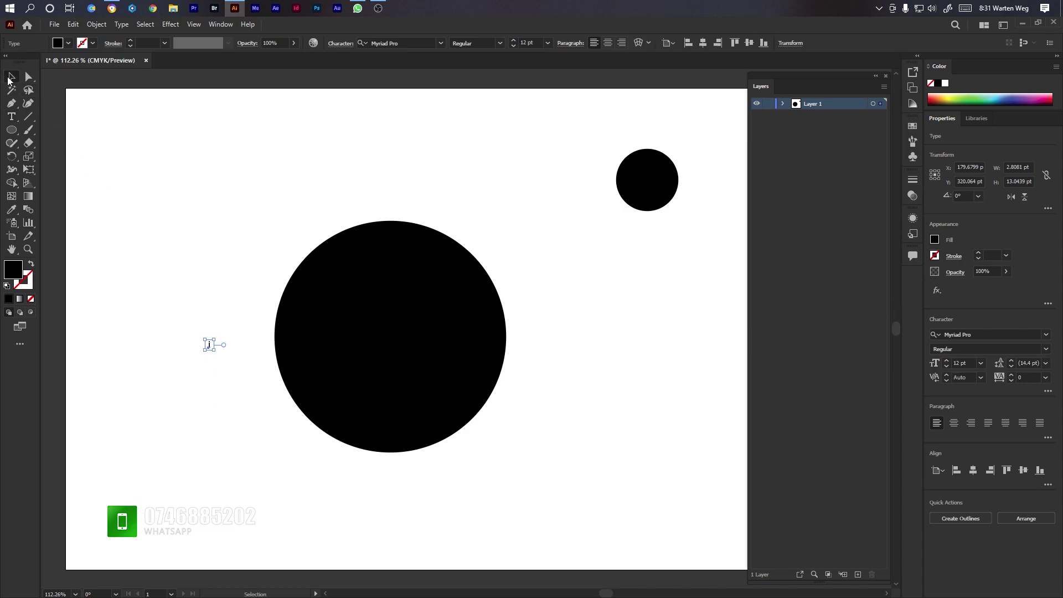
left_click_drag(212, 349, 240, 506)
left_click_drag(230, 438, 220, 325)
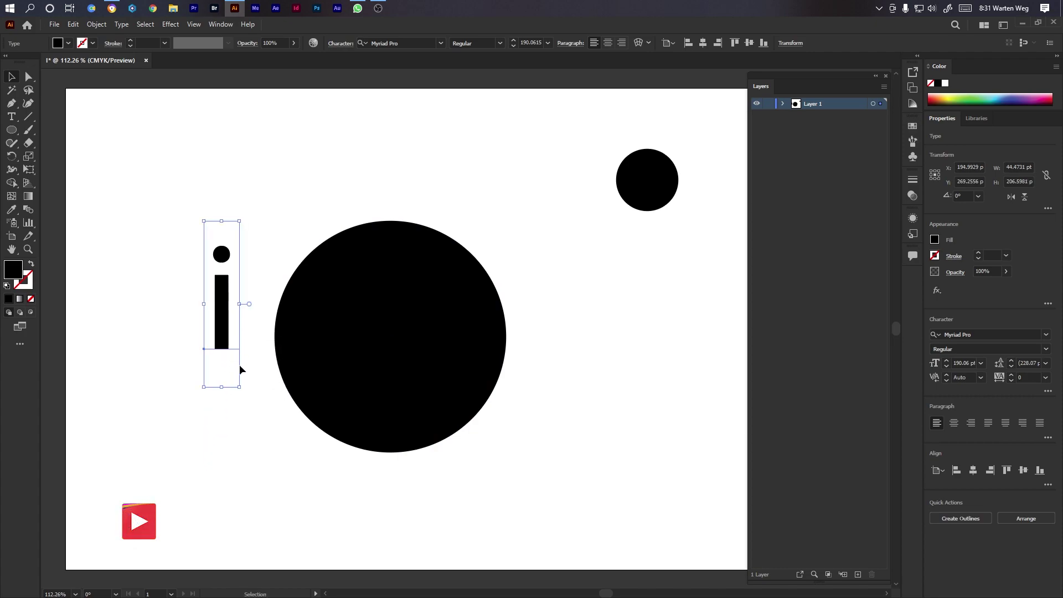
left_click_drag(245, 387, 598, 537)
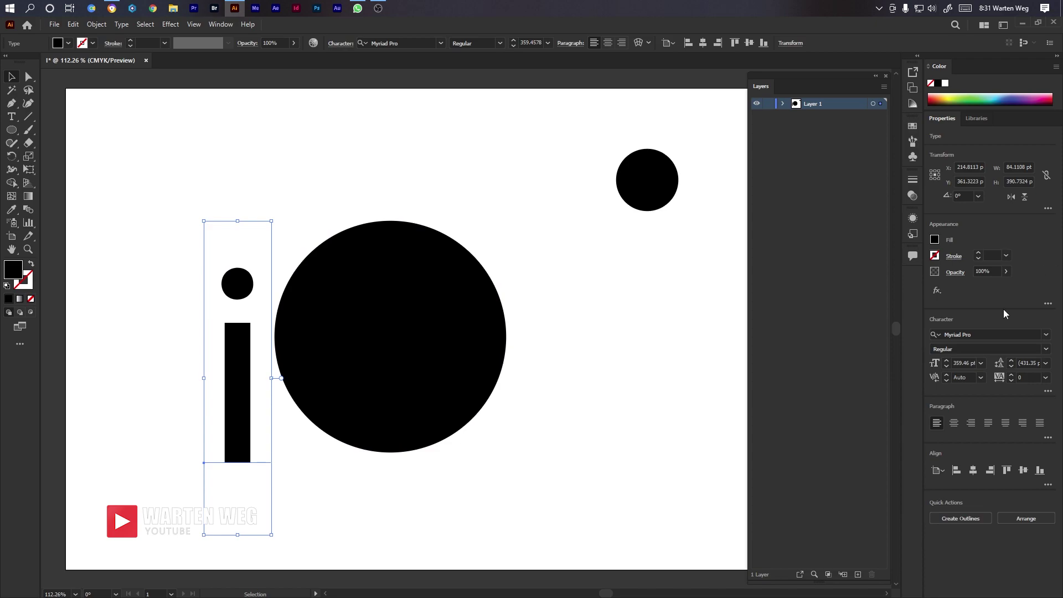
Browse the fonts for the letter i and set it to Thirsty Script Extrabold Demo.
left_click(992, 334)
scroll(991, 333, "down", 1)
scroll(991, 333, "down", 4)
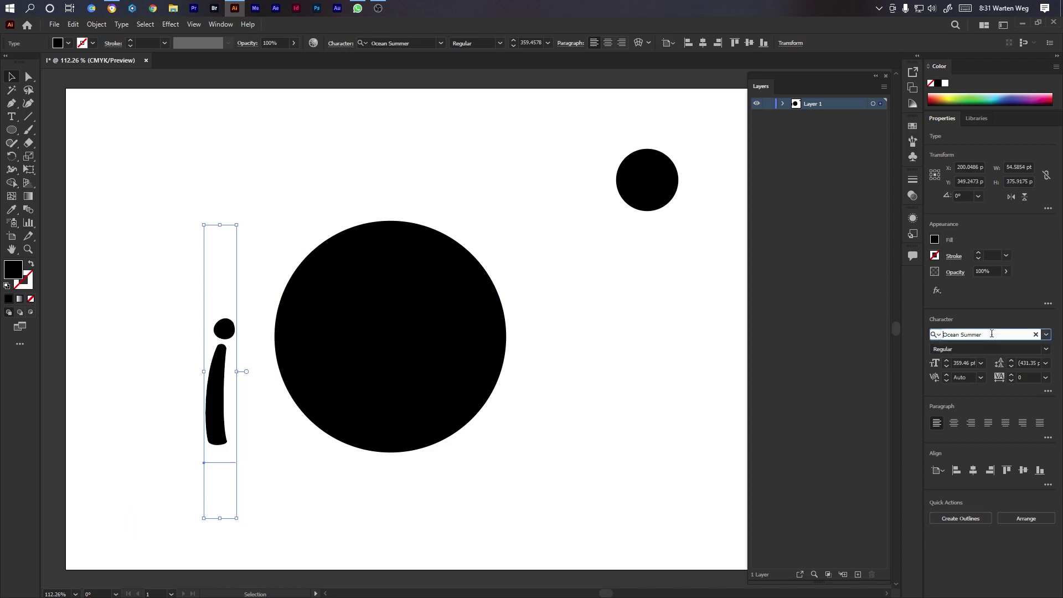
scroll(991, 333, "down", 6)
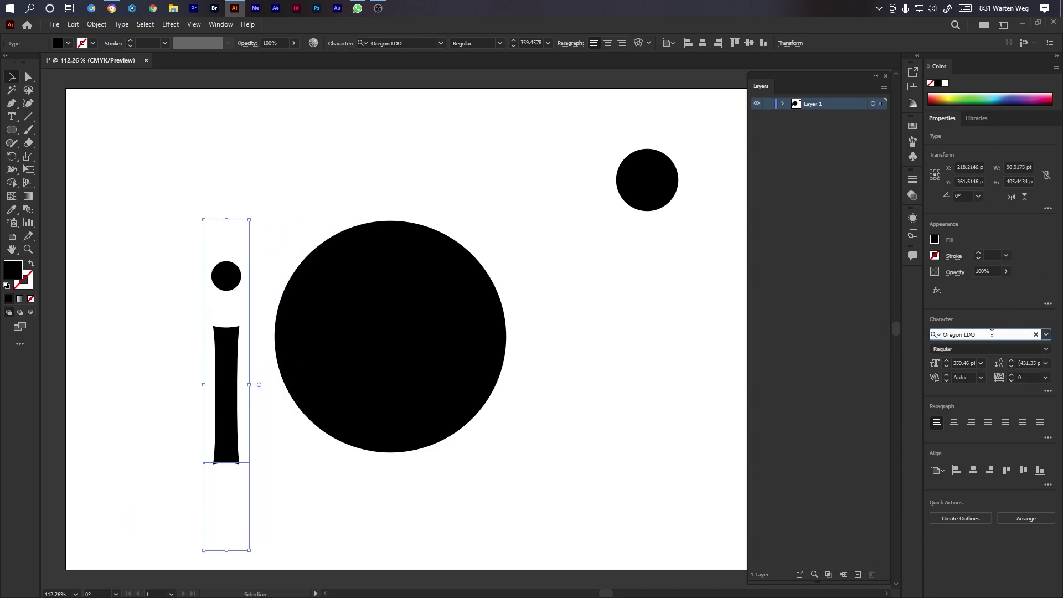
scroll(992, 333, "down", 5)
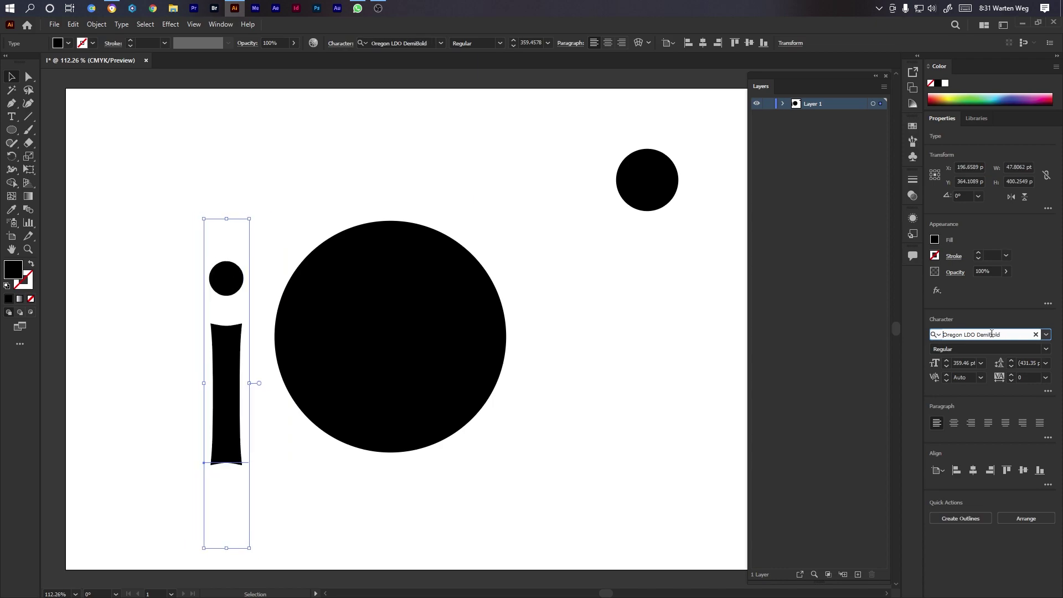
scroll(991, 334, "down", 1)
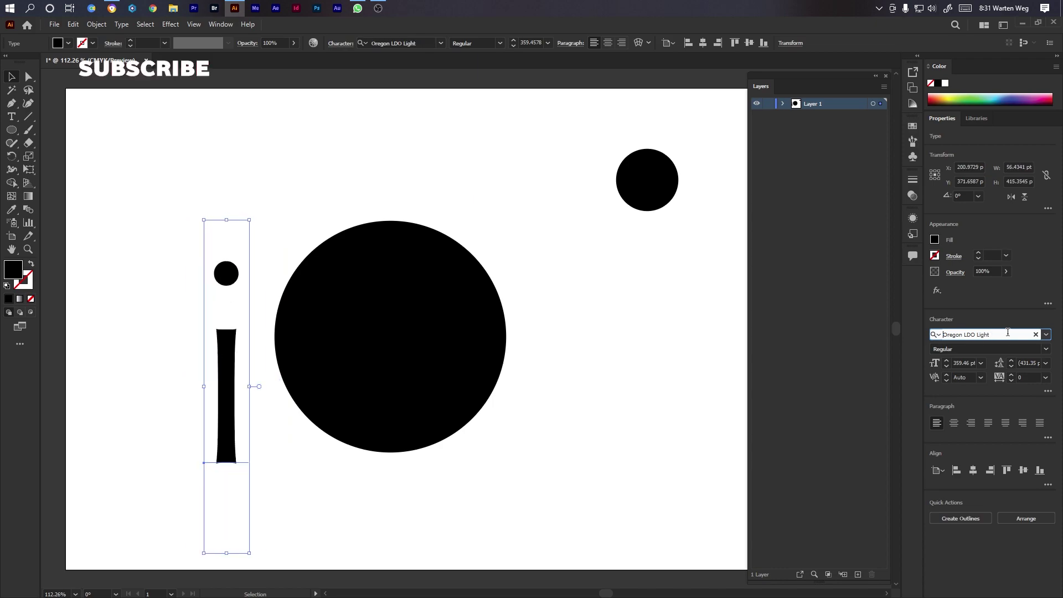
left_click(1045, 335)
scroll(999, 397, "down", 5)
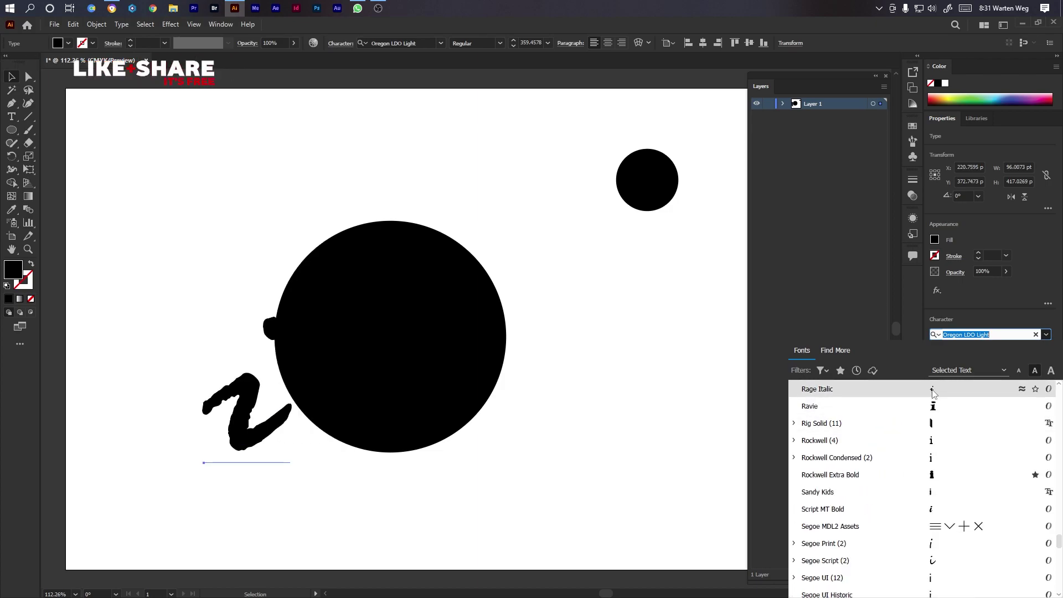
scroll(933, 392, "down", 4)
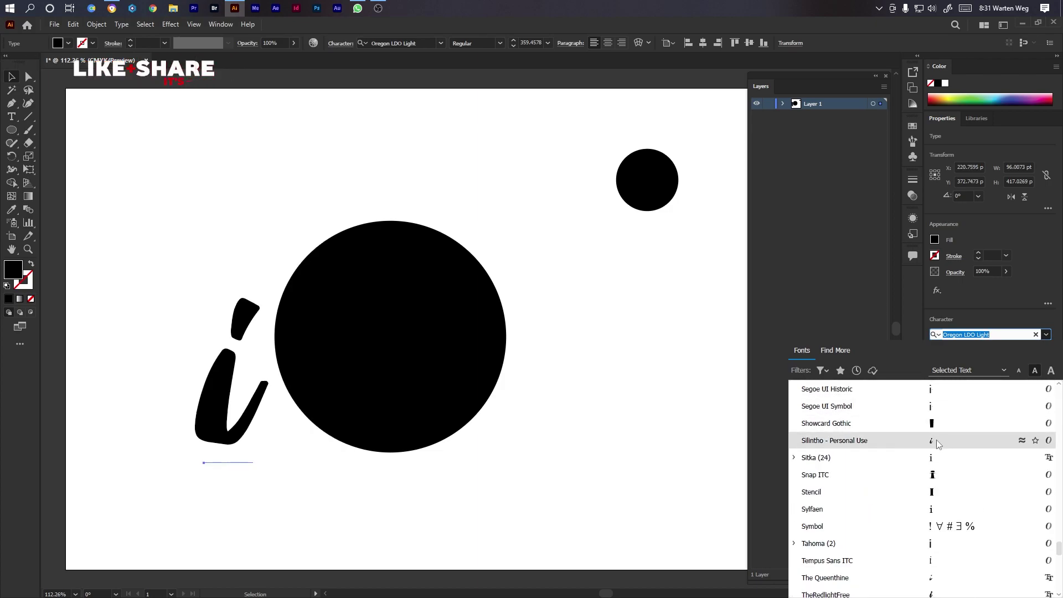
scroll(935, 439, "down", 2)
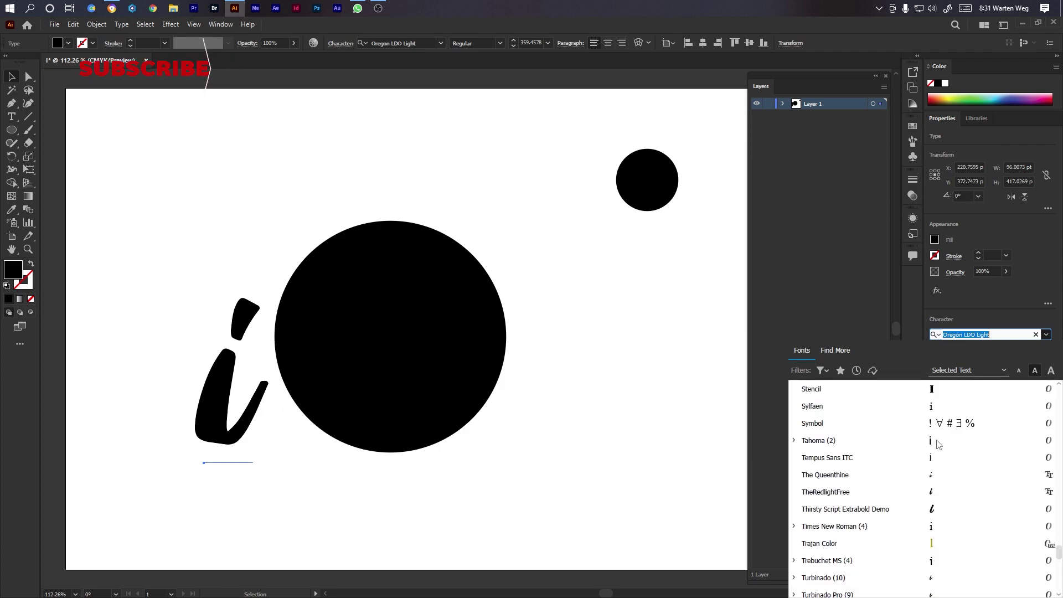
left_click(932, 510)
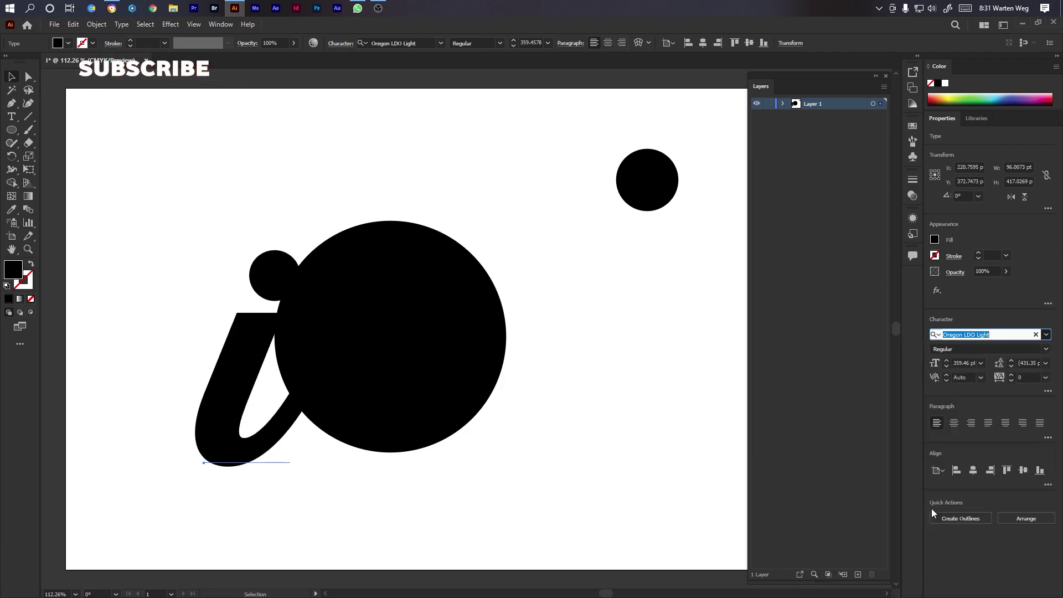
Move the letter i clear of the large circle, then convert it to outlines filled with white.
left_click_drag(221, 385, 166, 373)
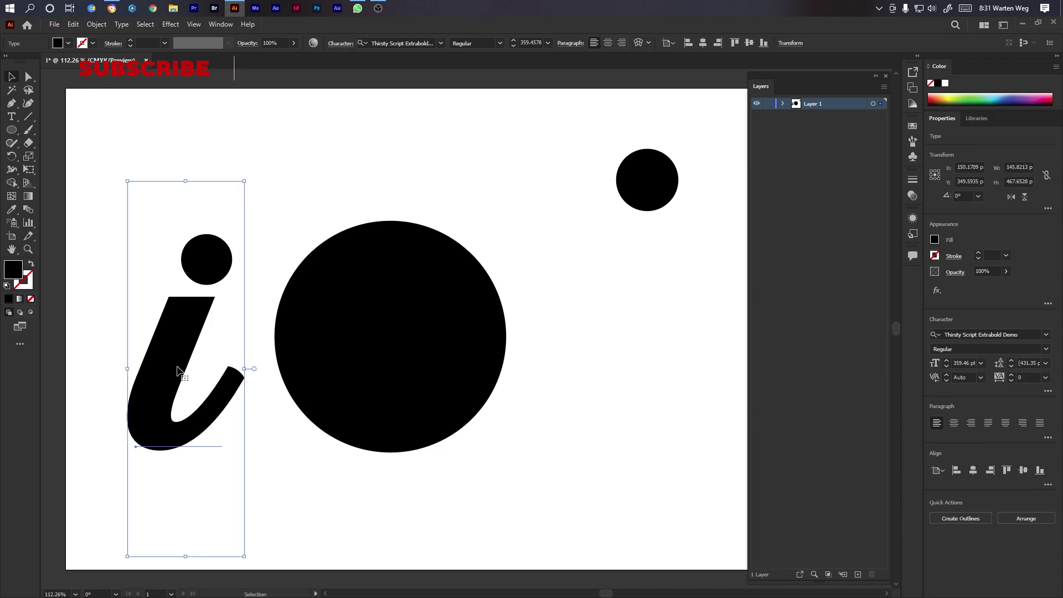
right_click(178, 366)
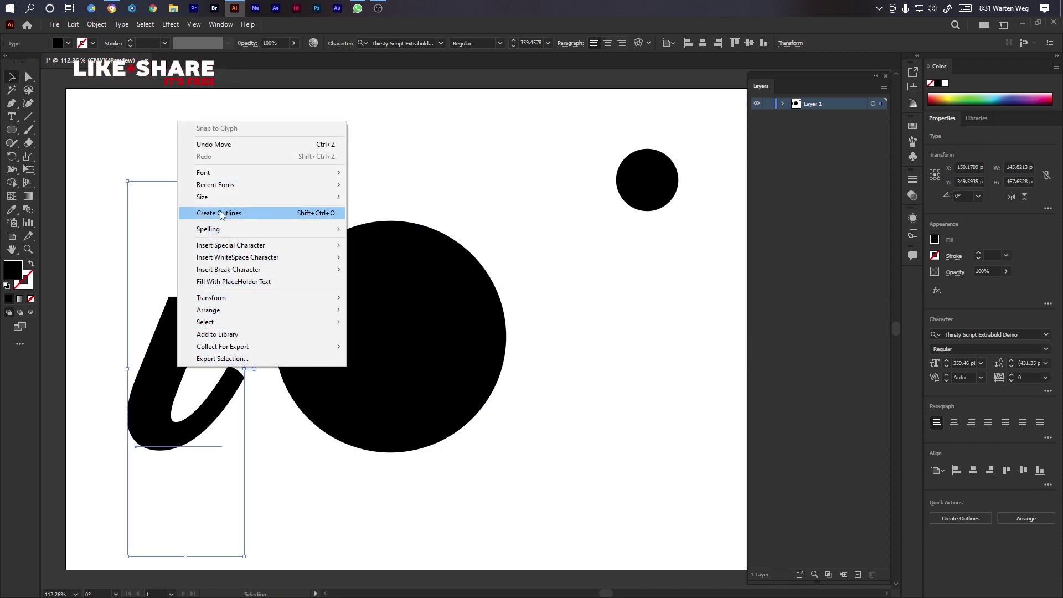
left_click(220, 212)
key("i")
left_click(242, 195)
left_click(11, 77)
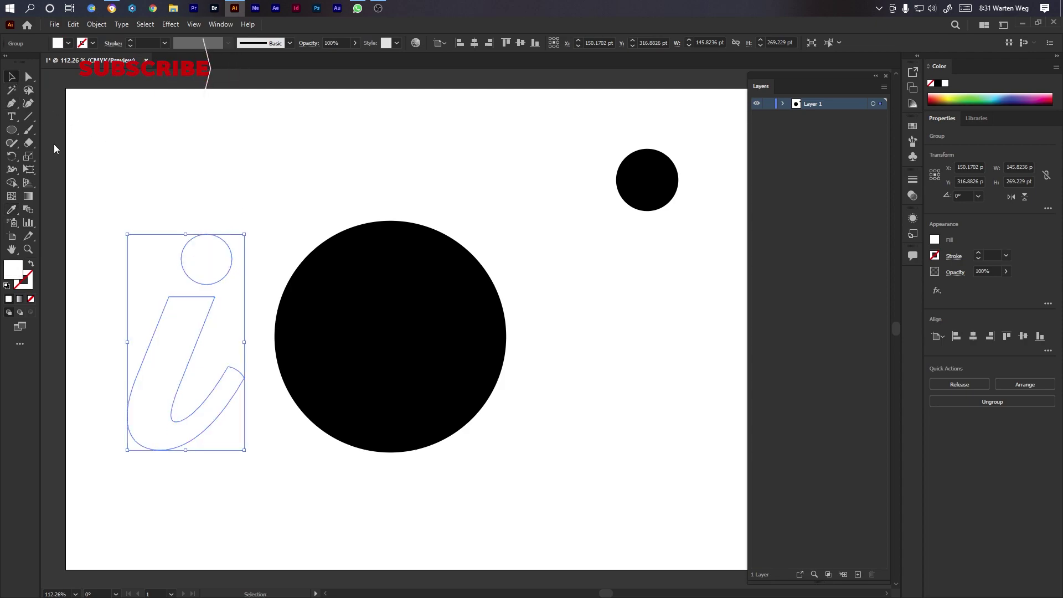
Place the white letter i over the right half of the large circle, rotated about 15.7°.
left_click_drag(175, 349, 447, 359)
left_click_drag(521, 464, 552, 445)
left_click_drag(479, 436, 470, 423)
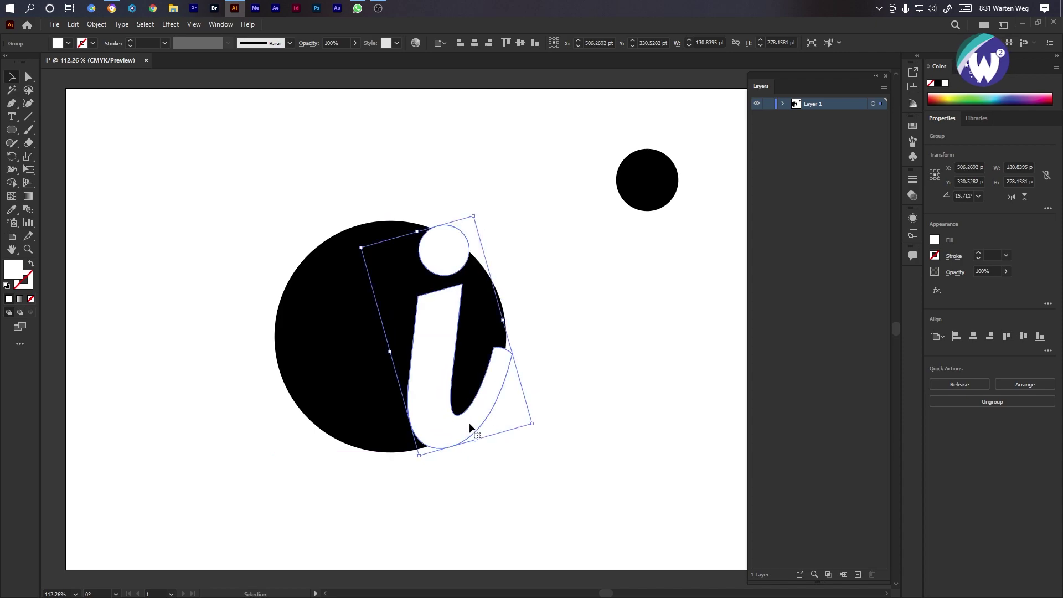
Enlarge the white letter i to about 172 x 366 pt and reposition it so its stem cuts through the circle.
left_click(566, 341)
left_click(450, 340)
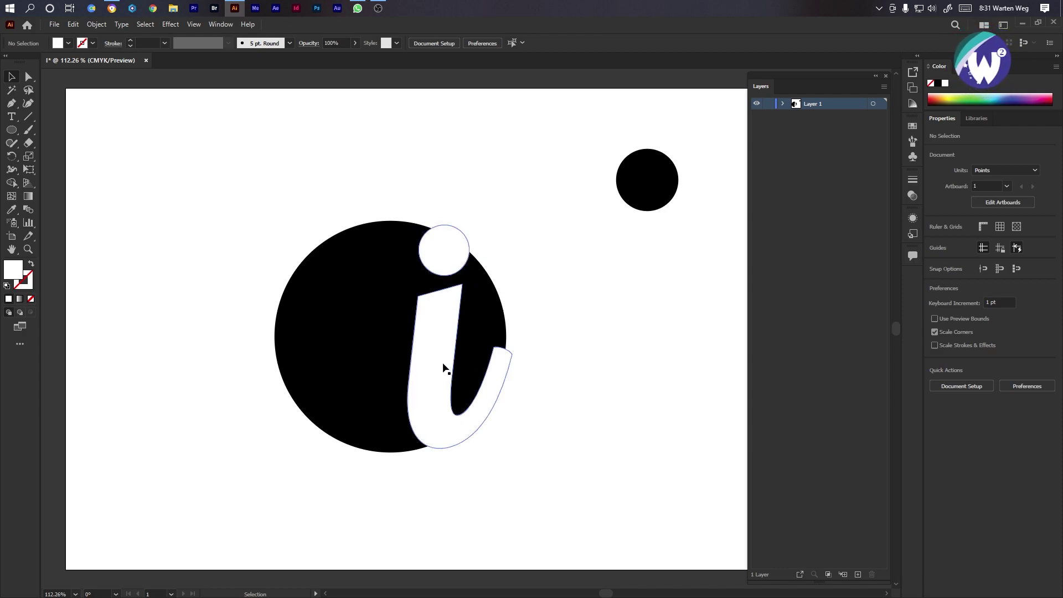
left_click_drag(503, 320, 518, 318)
left_click_drag(453, 351, 450, 324)
left_click(581, 293)
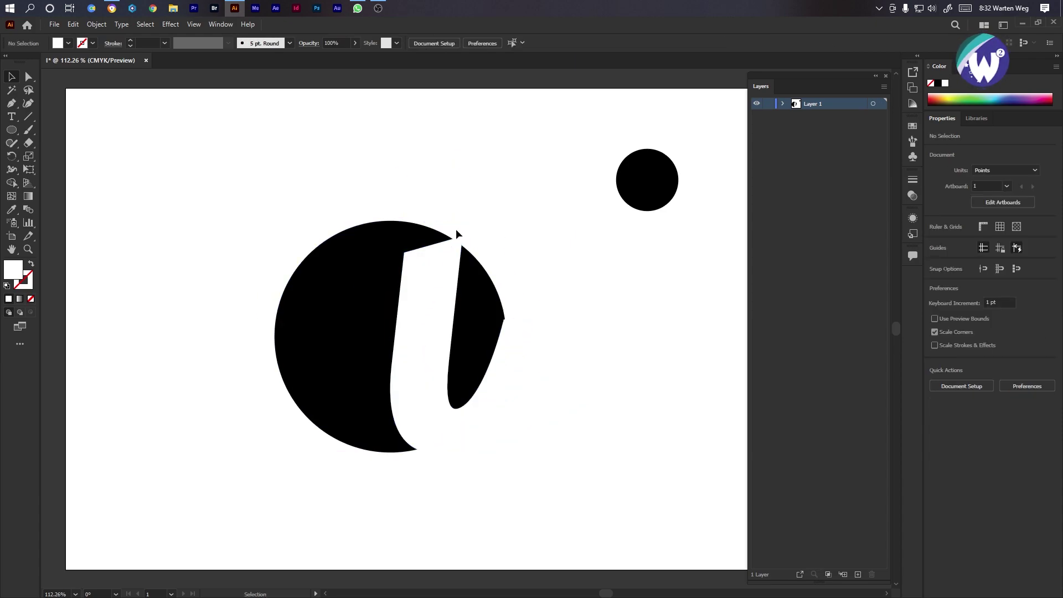
Move the small black circle above the large circle, onto the dot of the white letter i.
left_click(648, 186)
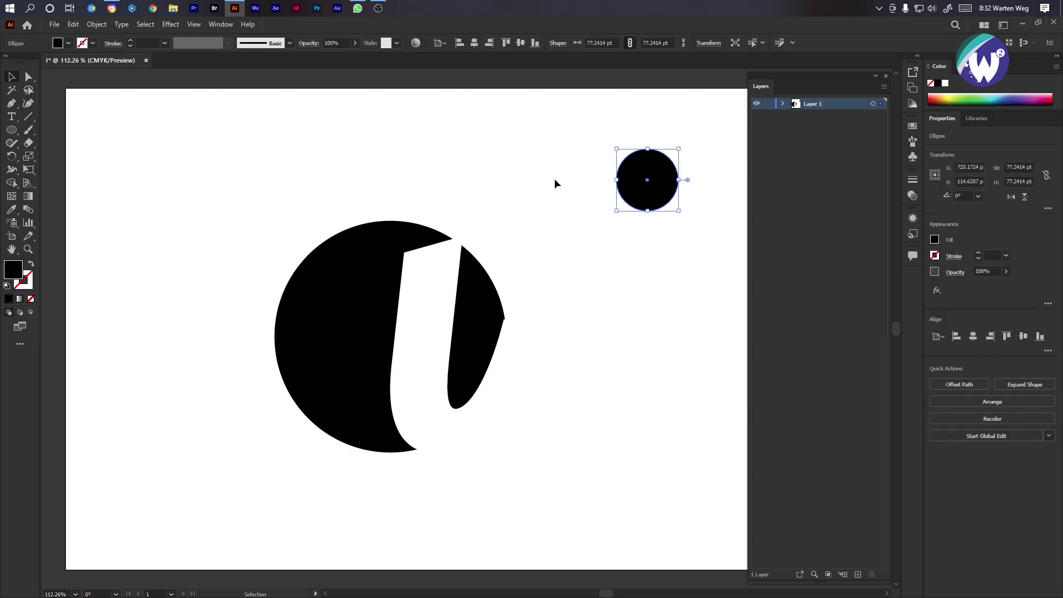
left_click(451, 192)
left_click_drag(640, 190, 434, 195)
left_click(600, 187)
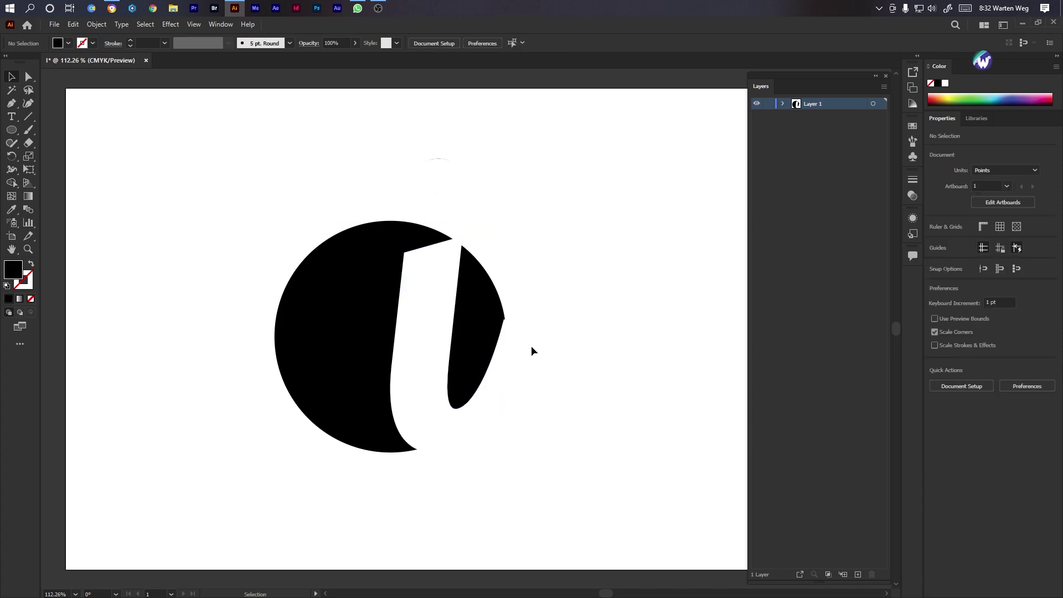
Add a slightly offset black copy of the letter i and stack it directly beneath the white letter.
left_click_drag(432, 387, 436, 396)
key("i")
left_click(374, 374)
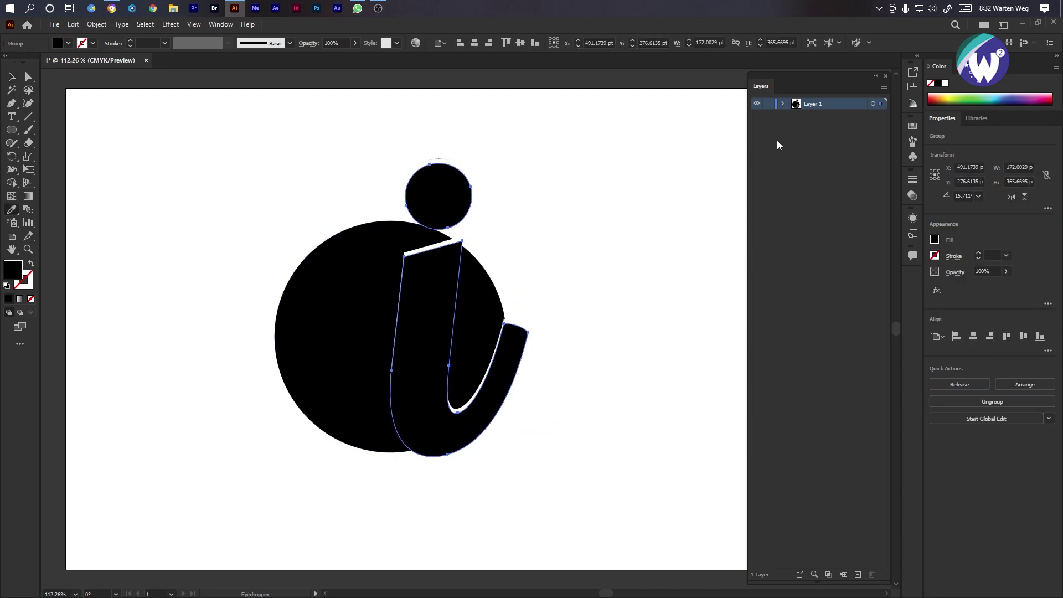
left_click(782, 104)
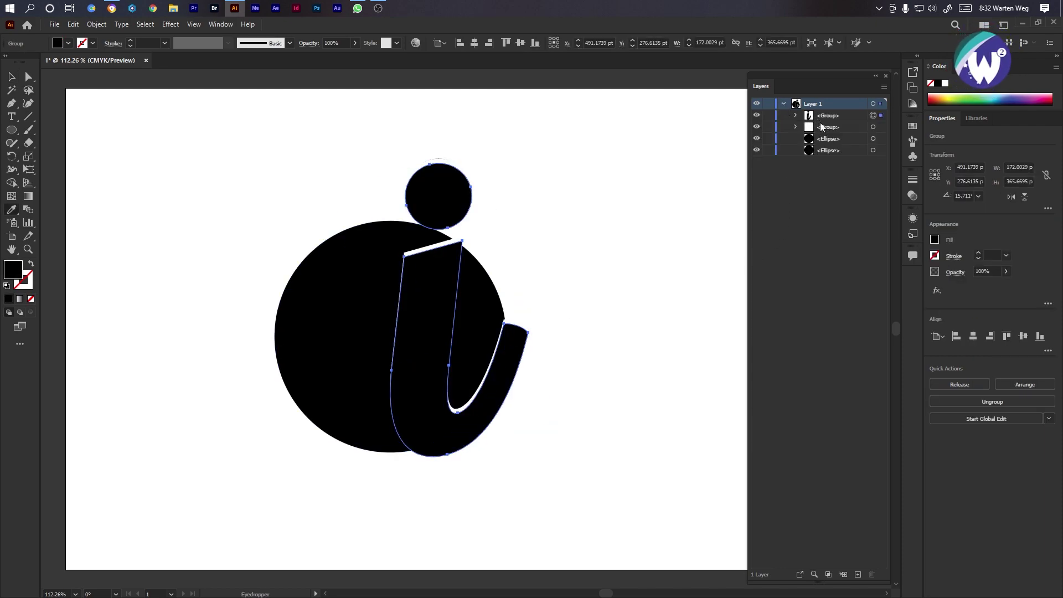
left_click_drag(827, 115, 824, 133)
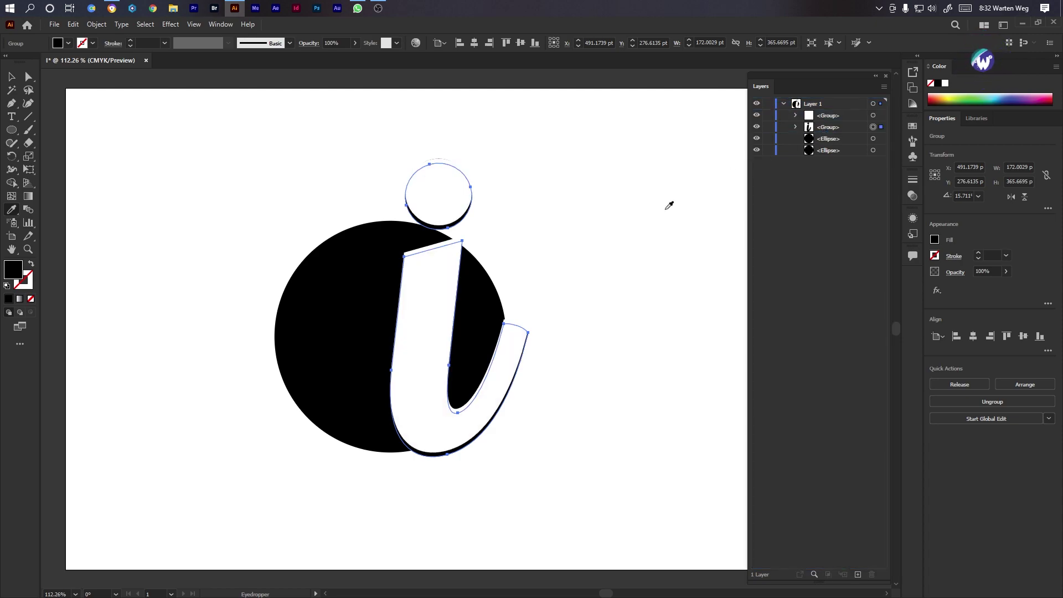
Nudge the black copy of the letter i about 2 pt to the left beneath the white letter.
left_click(625, 219, "ctrl")
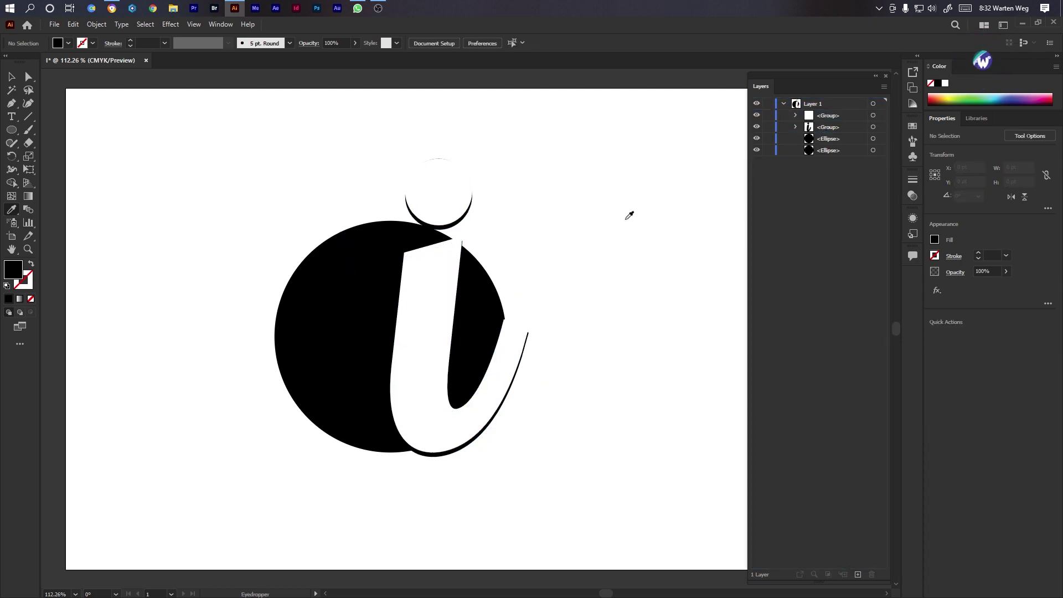
key("v")
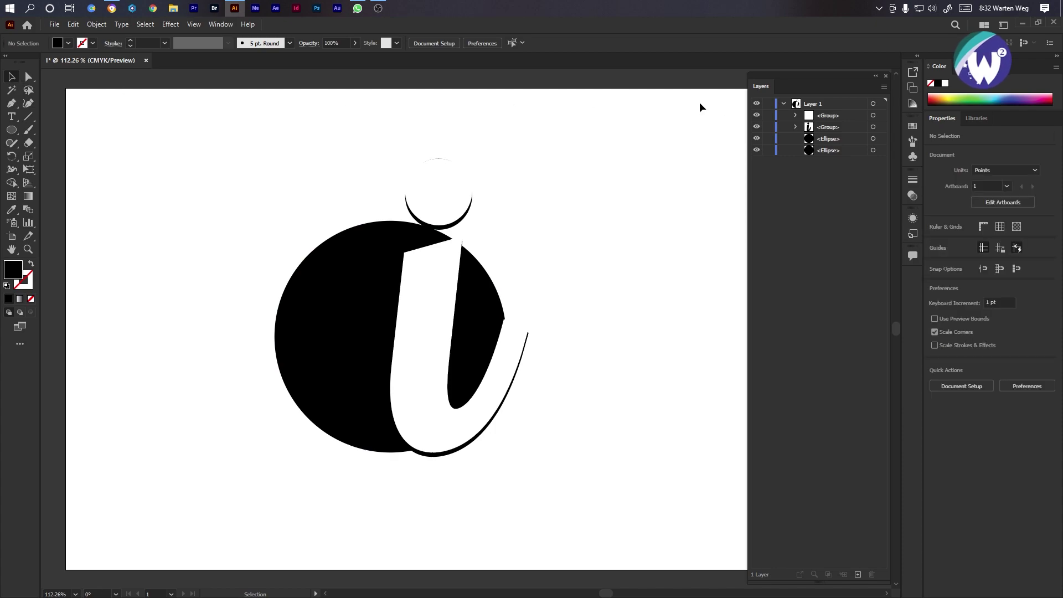
left_click(879, 127)
key("Left")
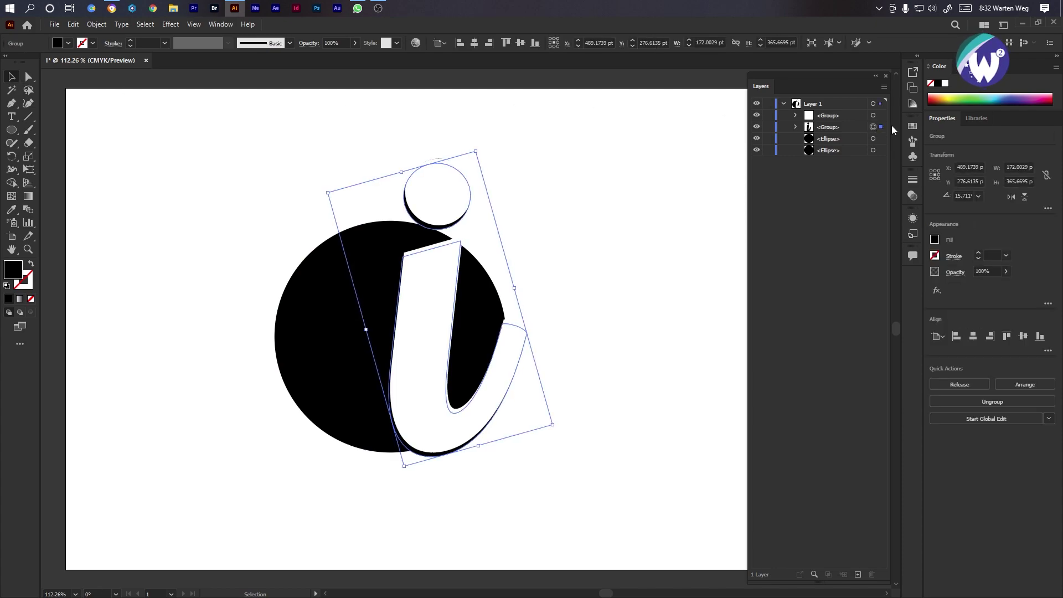
left_click(676, 242)
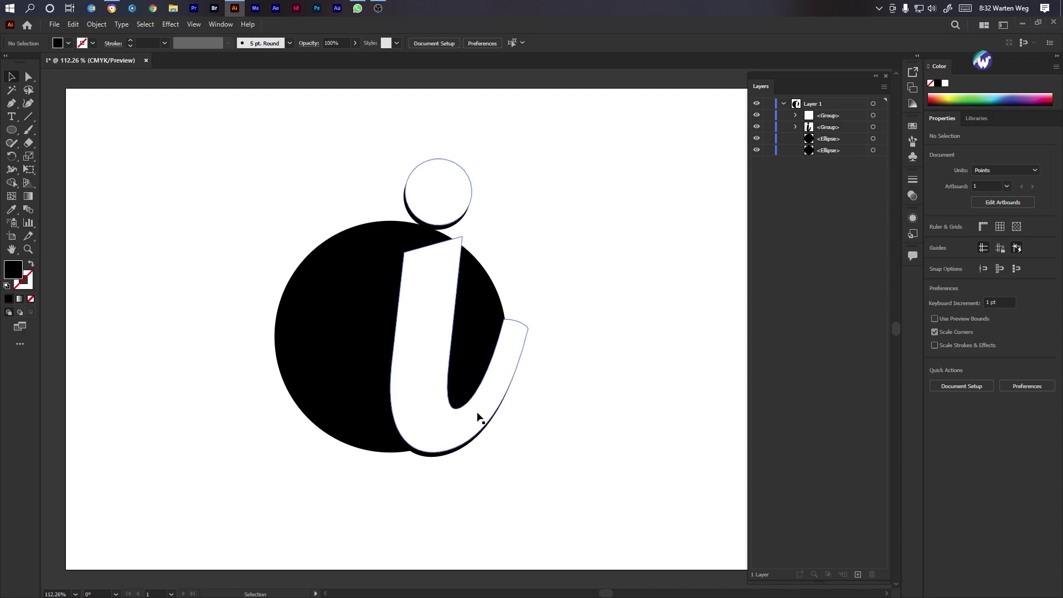
Select the large circle and both letters, and subtract the i's stem and hook areas with the Shape Builder tool.
left_click_drag(538, 373, 493, 387)
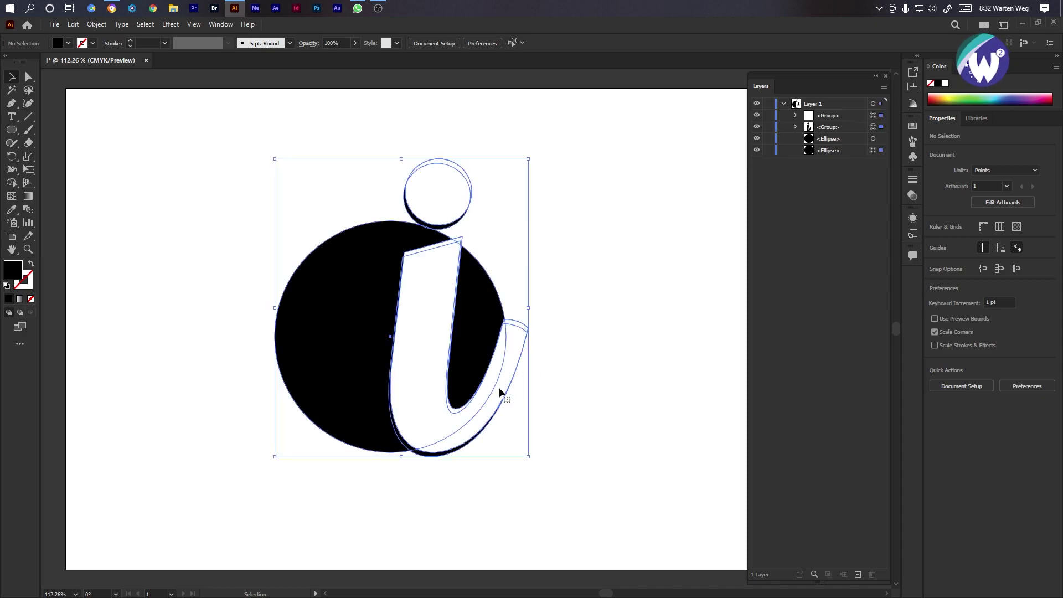
left_click_drag(596, 294, 255, 380)
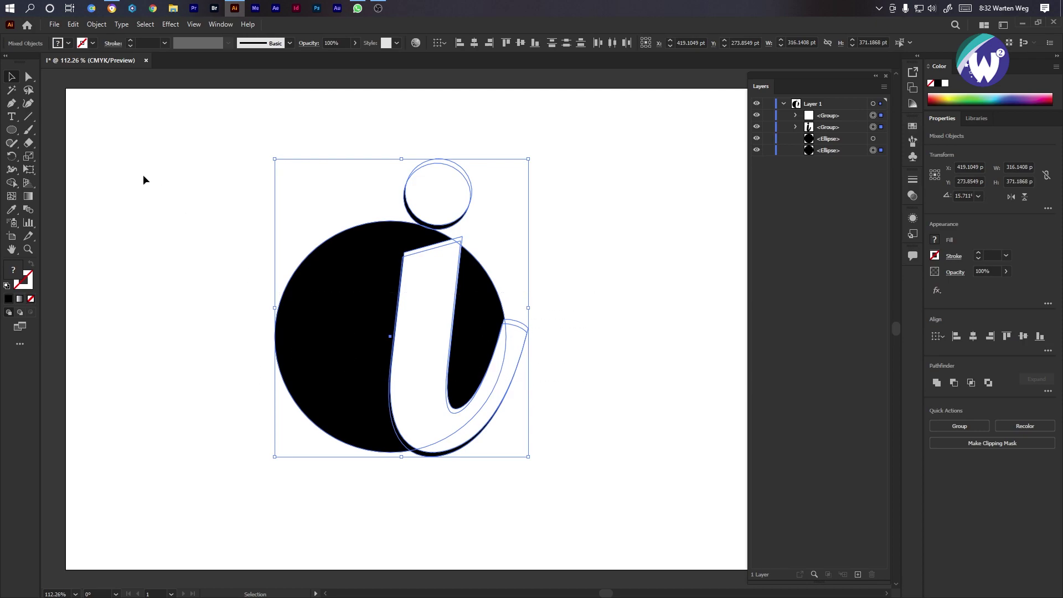
left_click(11, 182)
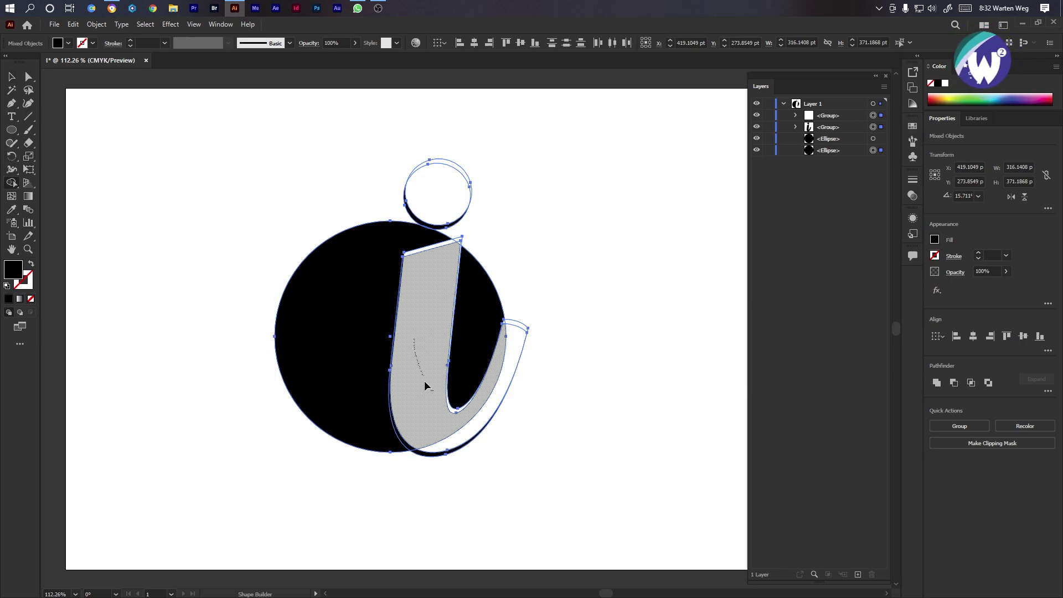
left_click_drag(454, 427, 460, 429)
scroll(458, 426, "up", 1)
scroll(451, 420, "up", 2)
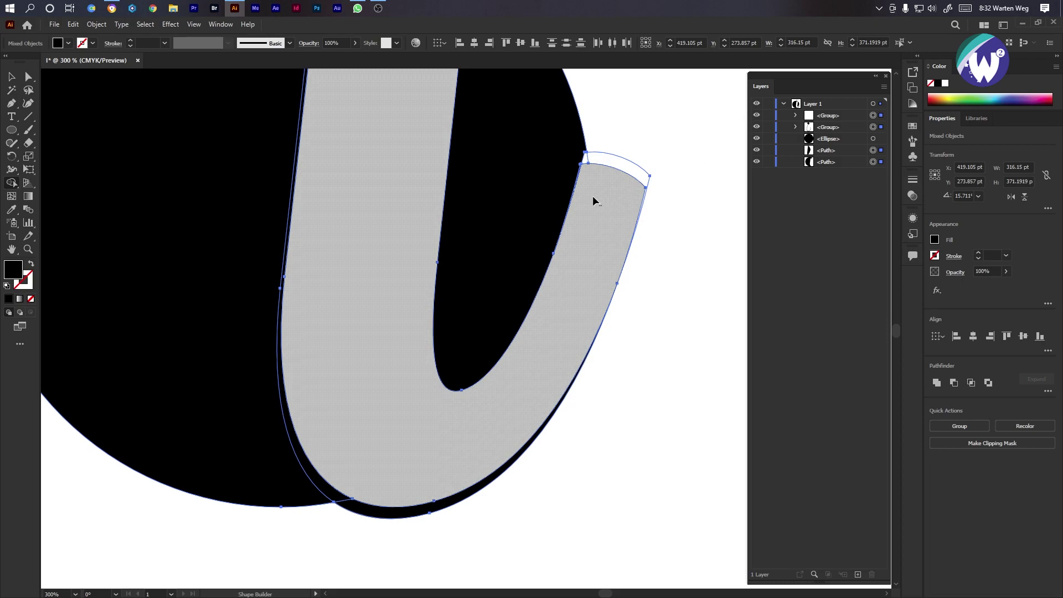
left_click_drag(590, 168, 606, 154)
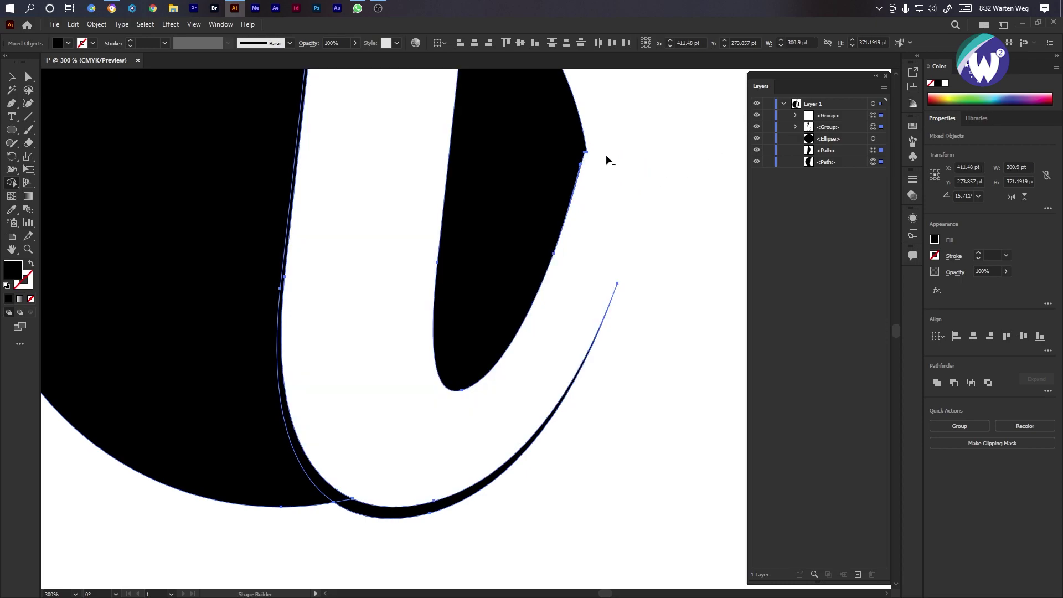
Subtract the leftover strip and corner at the top of the i's stem with the Shape Builder tool.
scroll(610, 155, "up", 4)
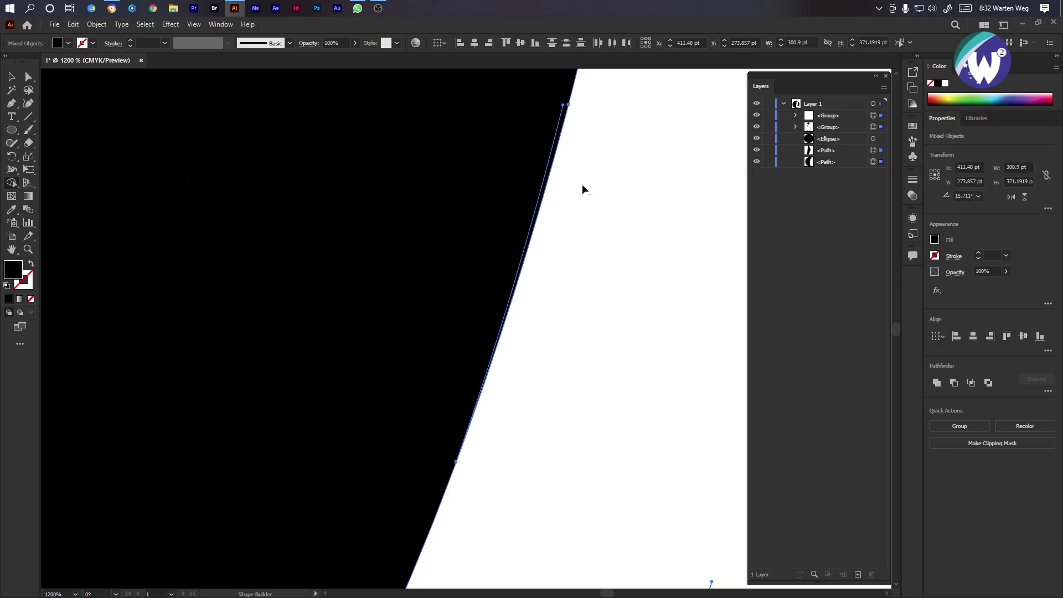
scroll(582, 188, "down", 5)
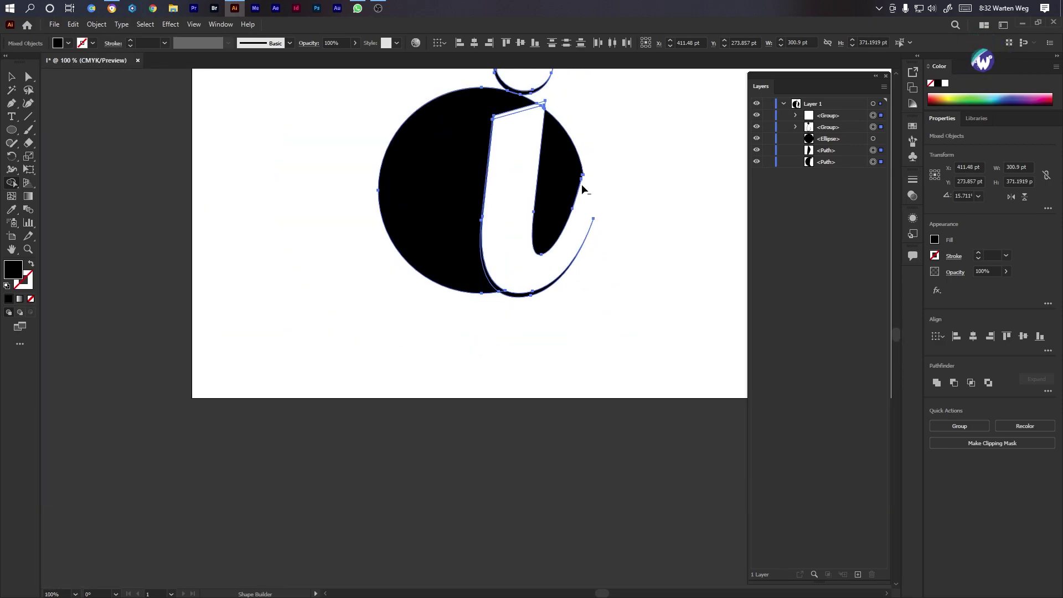
scroll(520, 138, "up", 4)
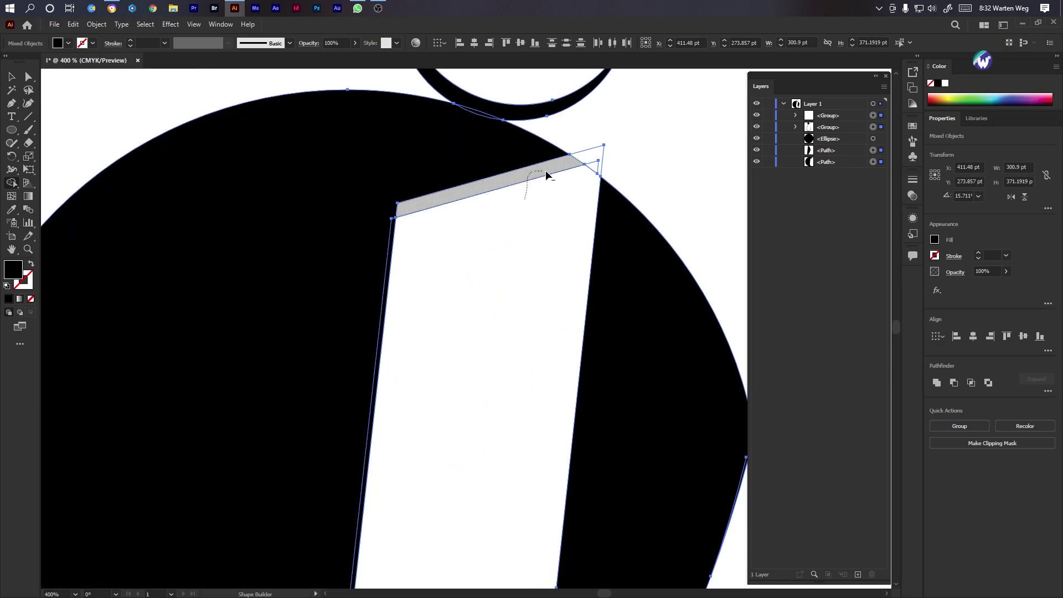
mouse_move(553, 188)
left_mouse_down()
mouse_move(594, 159)
mouse_move(582, 191)
mouse_move(571, 187)
left_mouse_up()
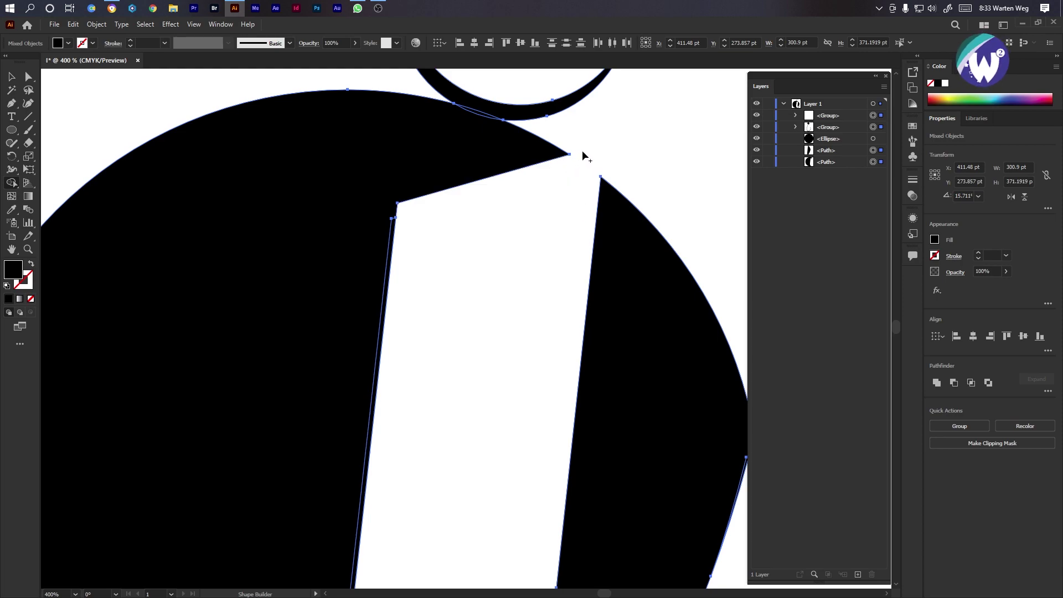
scroll(583, 151, "down", 4)
key("v")
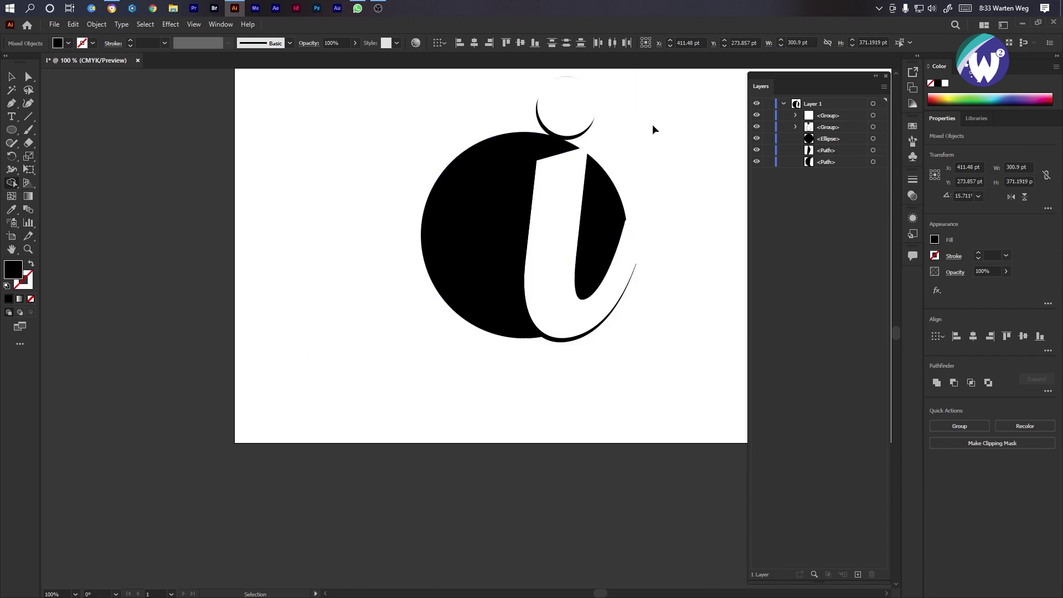
left_click(652, 130)
Delete the white dot remaining from the white letter i above the large circle.
key("shift+m")
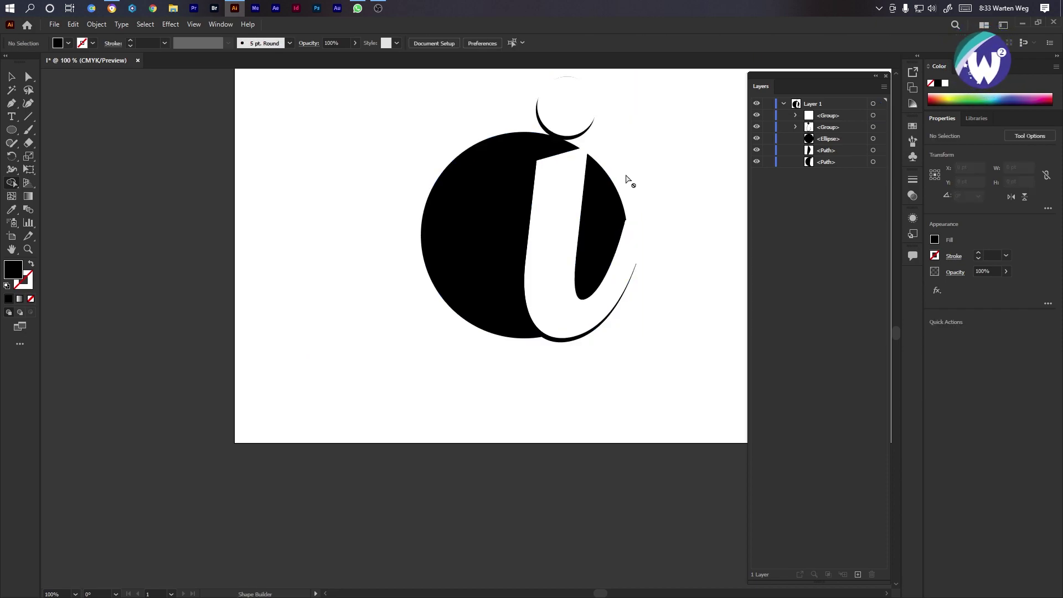
left_click_drag(575, 162, 479, 264)
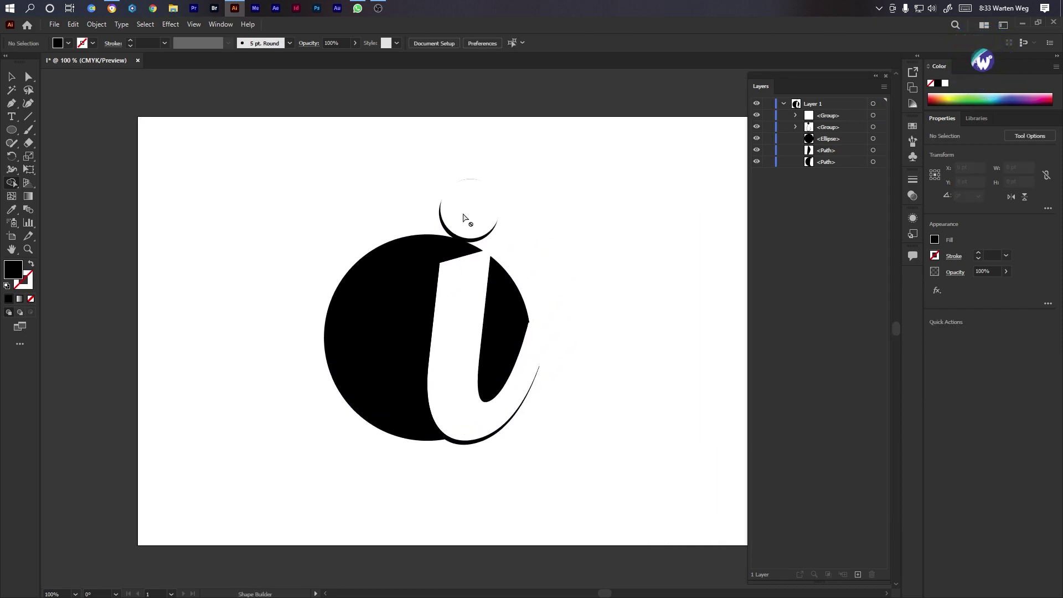
left_click(29, 77)
left_click(459, 217)
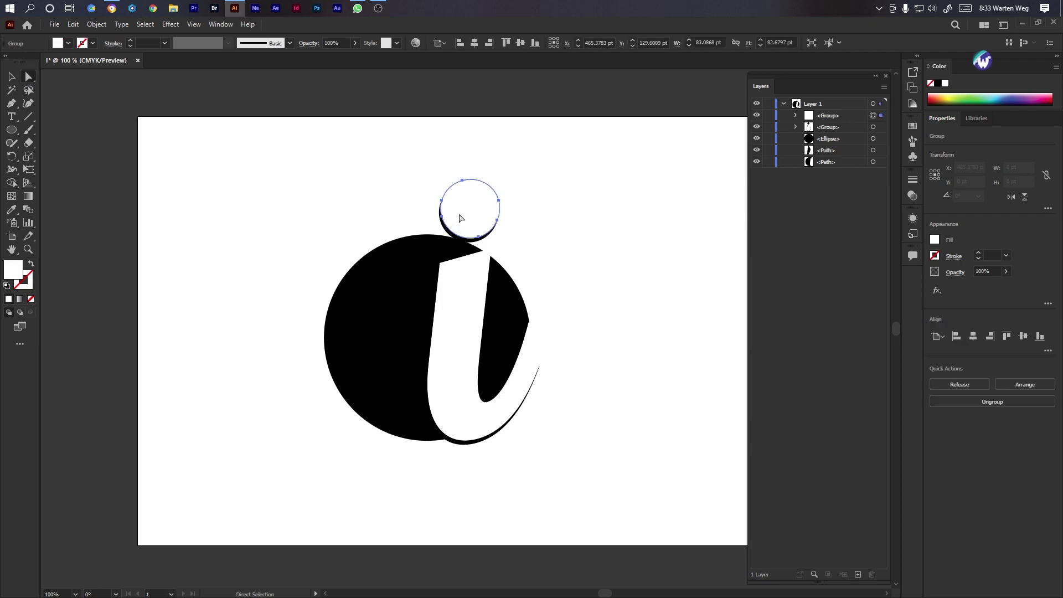
key("Delete")
left_click(464, 235)
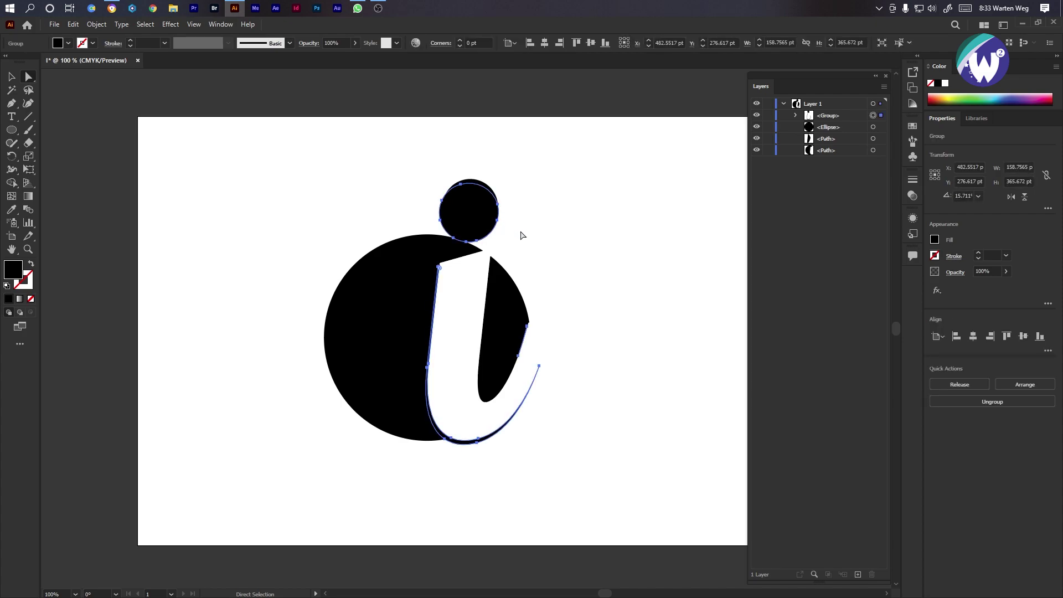
key("Delete")
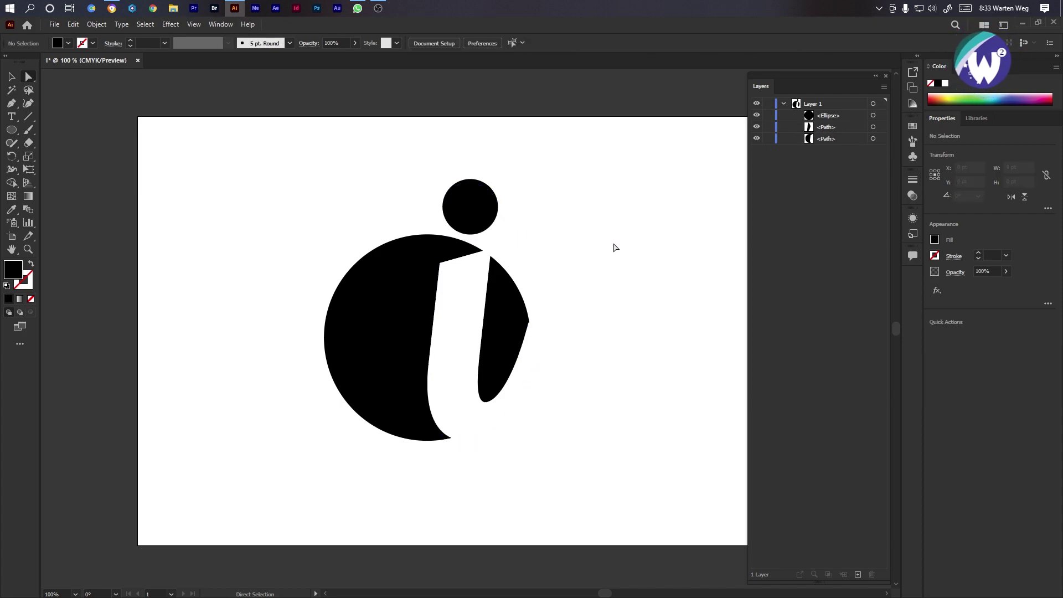
key("ctrl+z")
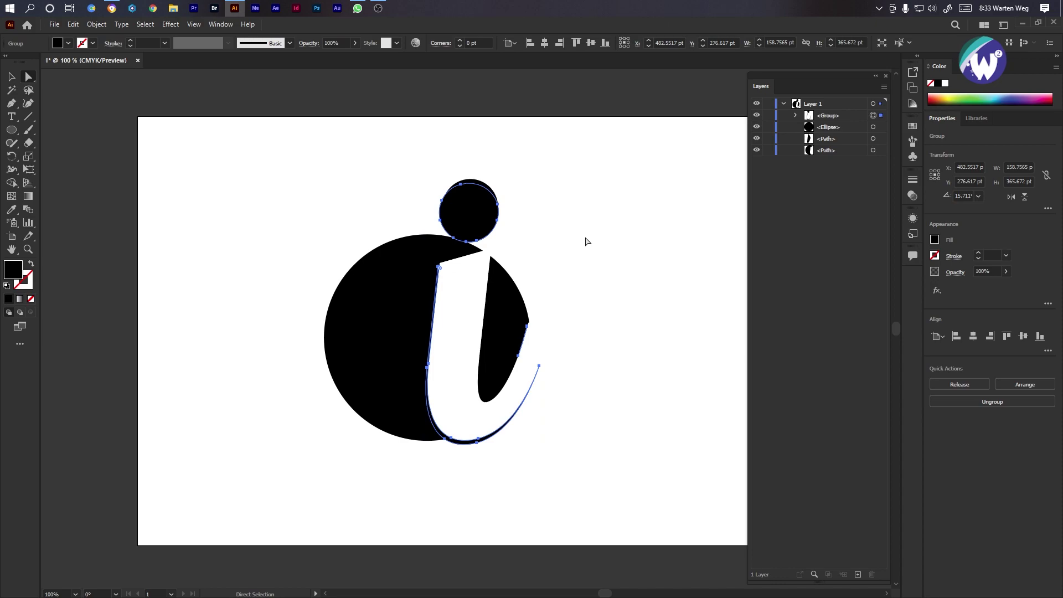
Delete only the dot of the black letter i copy, keeping the thin curve under the hook.
left_click(498, 221)
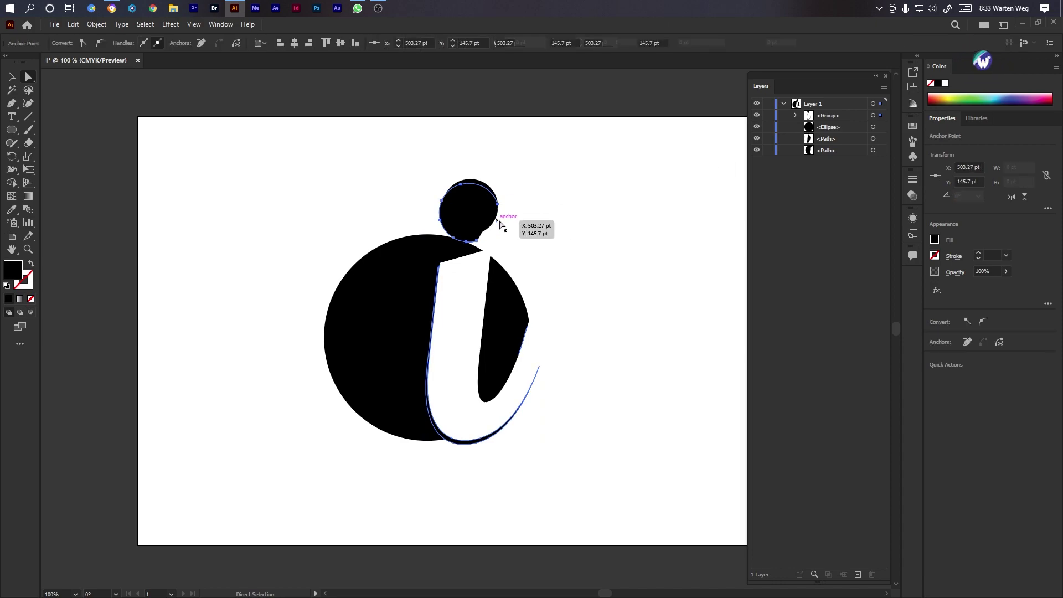
left_click(500, 224)
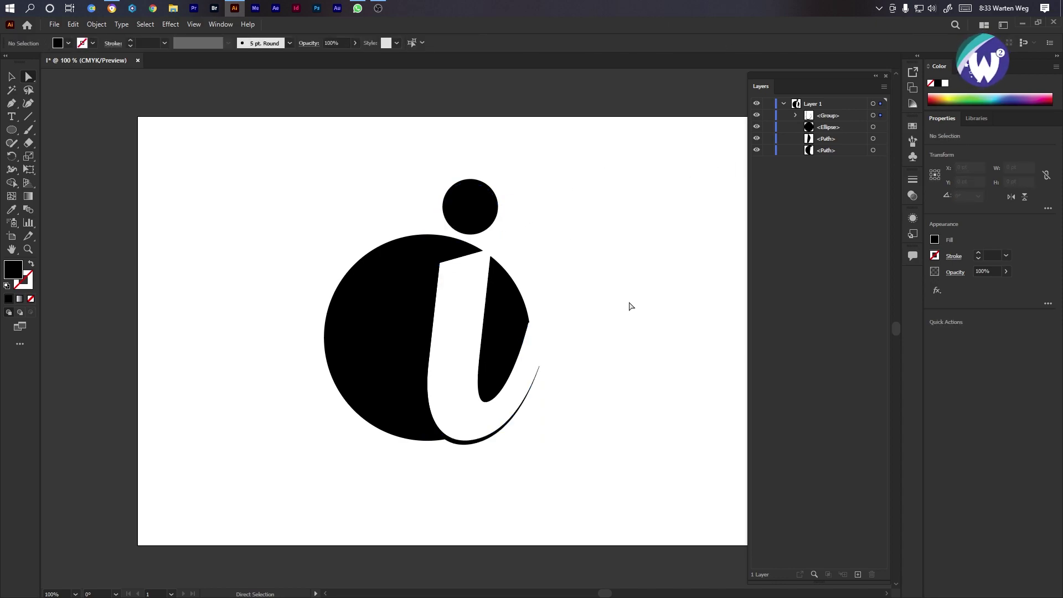
Draw a closed Pen tool shape along the outer edge of the circle's right piece, covering its jagged corner.
left_click(12, 103)
scroll(542, 303, "up", 2)
left_click_drag(509, 354, 523, 222)
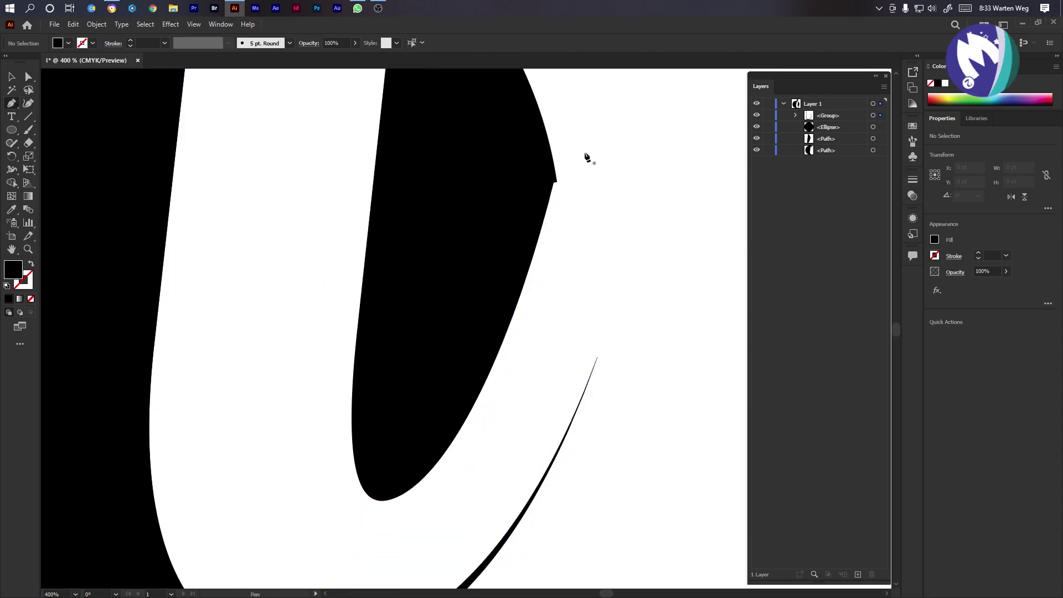
left_click(519, 299)
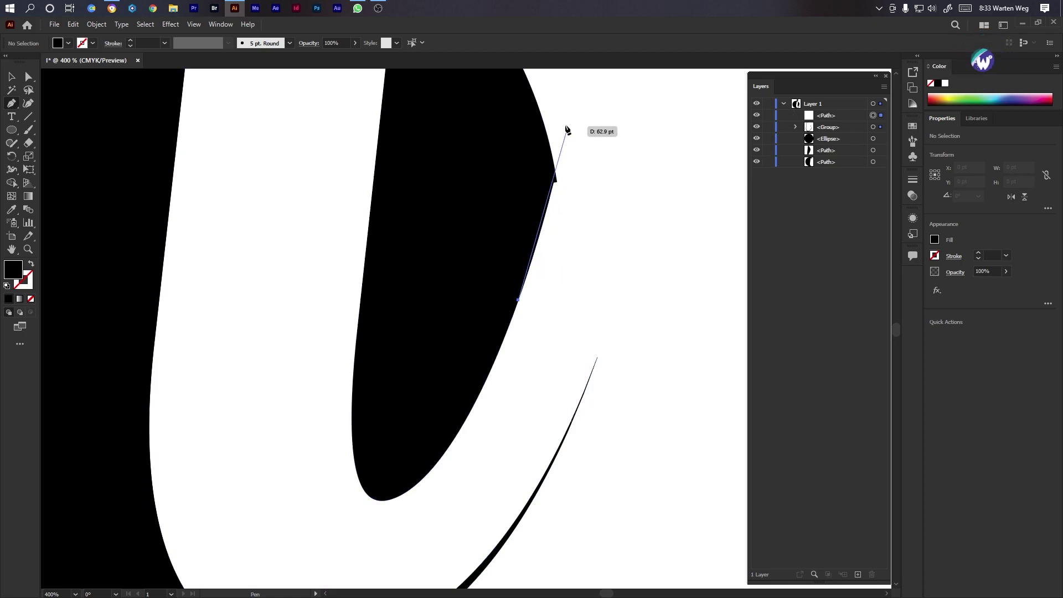
left_click(571, 123)
left_click_drag(574, 101, 604, 107)
left_click(676, 312)
left_click(556, 472)
left_click(519, 415)
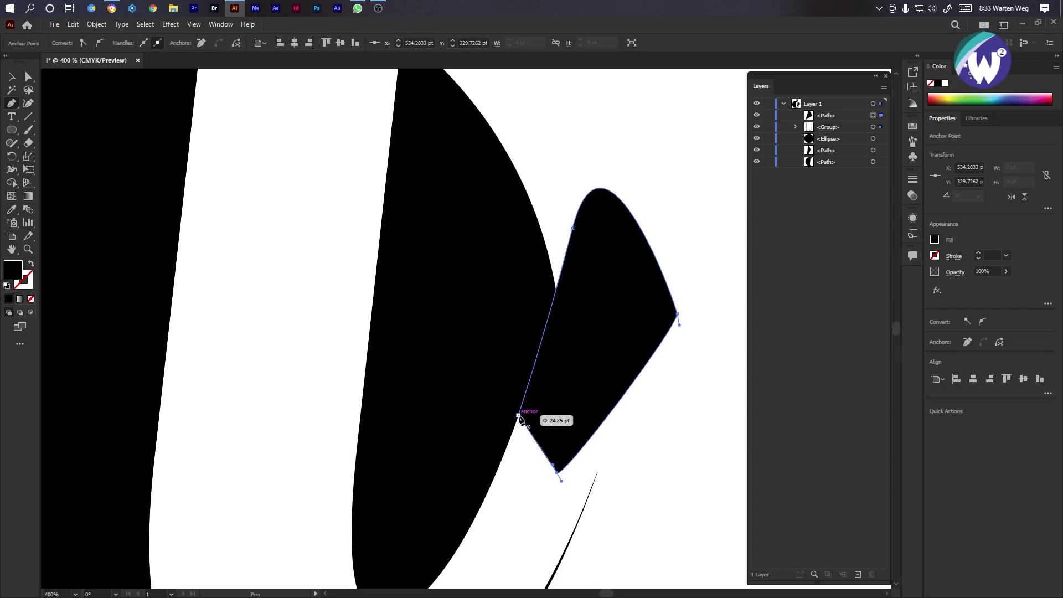
Fill the drawn patch with white sampled from the background and deselect it.
left_click(687, 421)
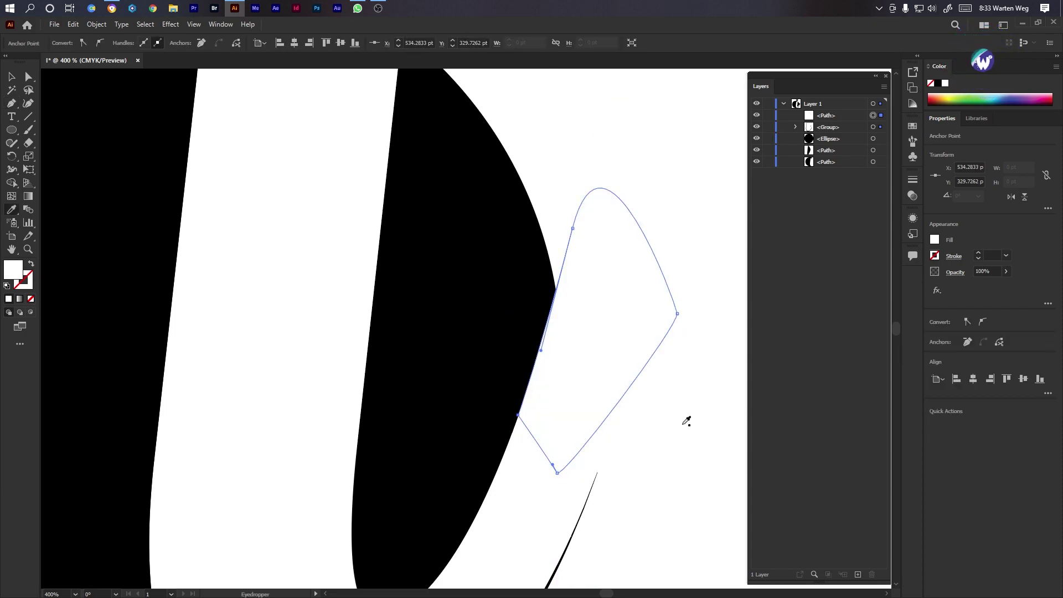
key("ctrl+shift+a")
scroll(686, 446, "down", 2)
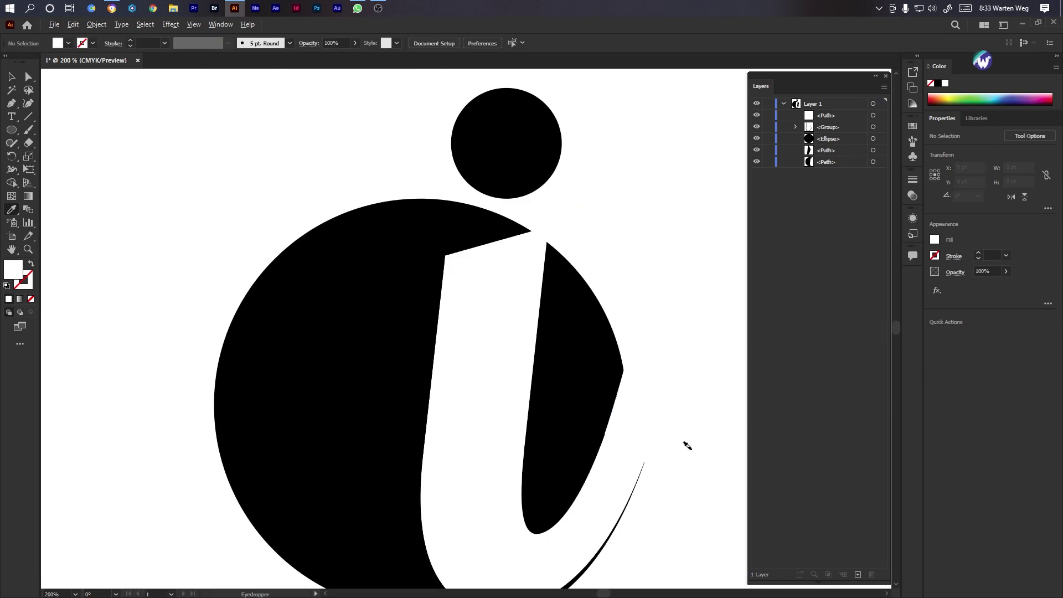
Select the white patch and the circle's right piece, and subtract the patch and jagged corner with the Shape Builder tool.
left_click_drag(652, 294, 572, 434)
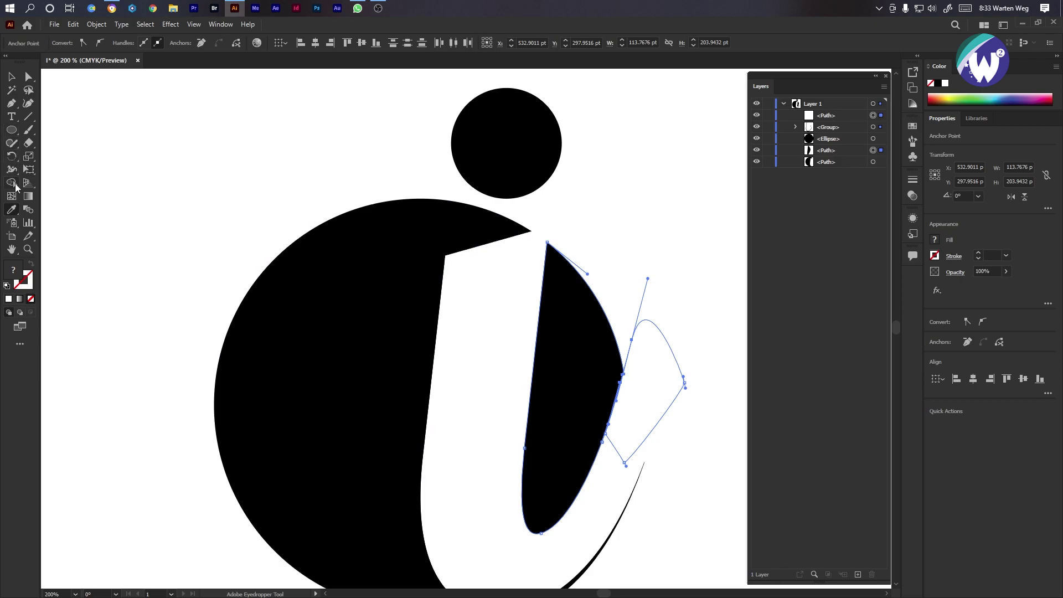
left_click(13, 185)
scroll(564, 353, "up", 5)
scroll(673, 392, "down", 5)
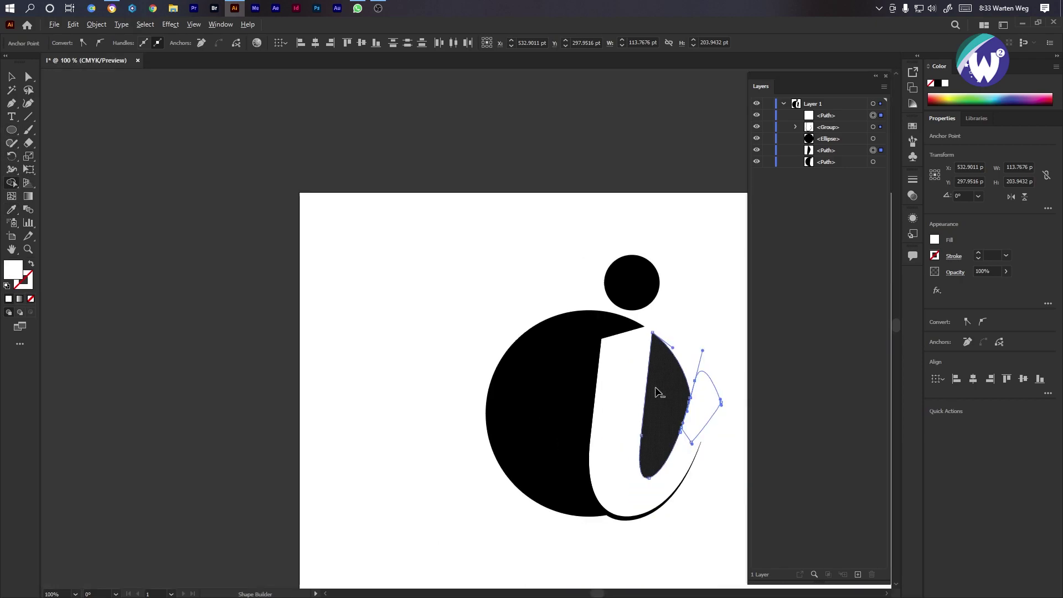
scroll(664, 399, "up", 5)
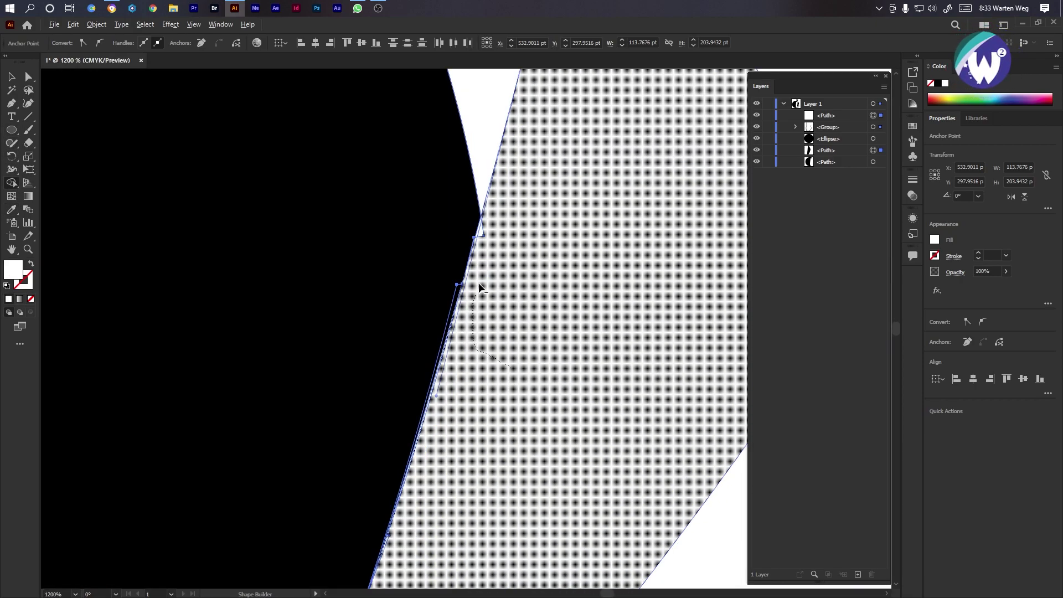
left_click(480, 235)
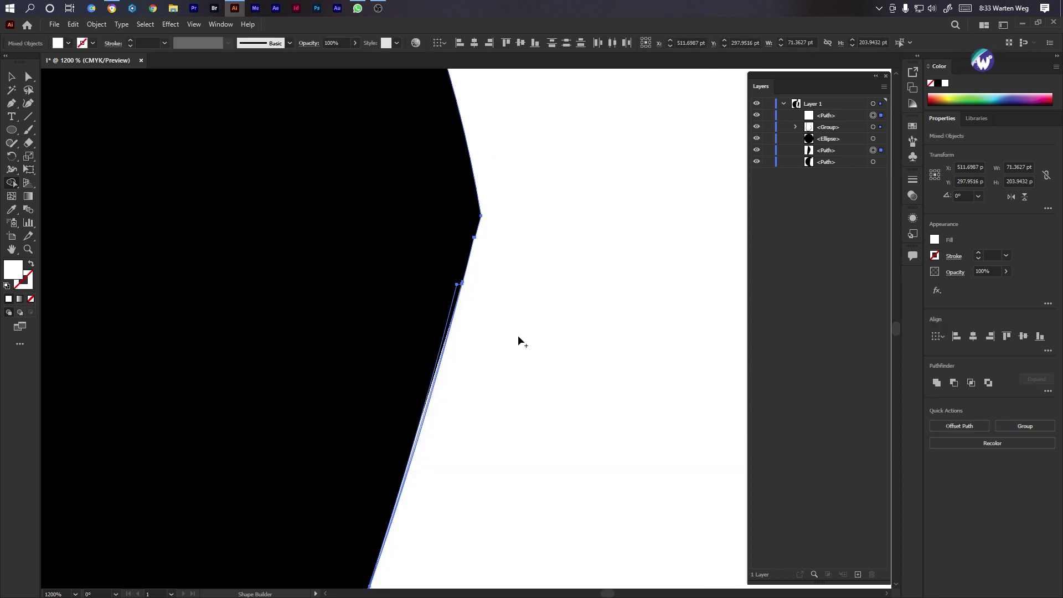
key("ctrl+shift+a")
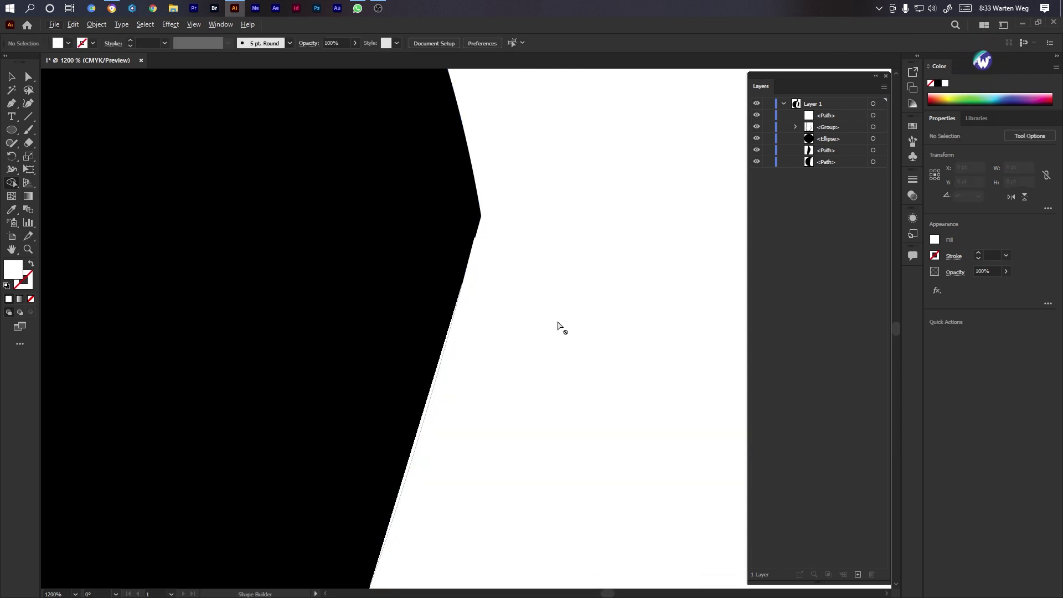
Delete the stray anchor points forming the small notch on the outer edge of the circle's right piece, and deselect it.
scroll(493, 248, "up", 3)
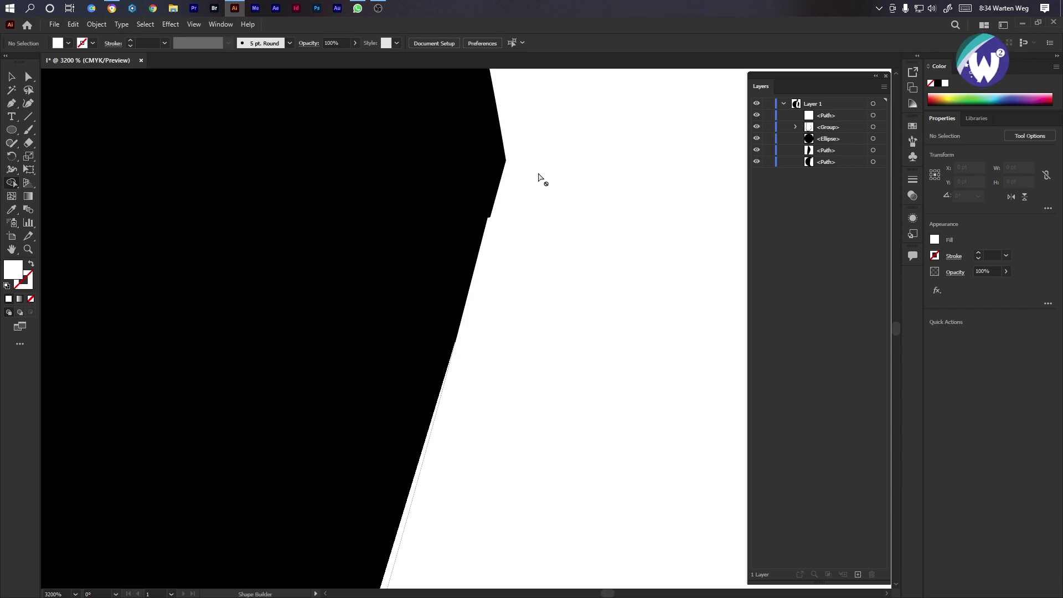
left_click_drag(612, 126, 387, 300)
scroll(505, 223, "up", 4)
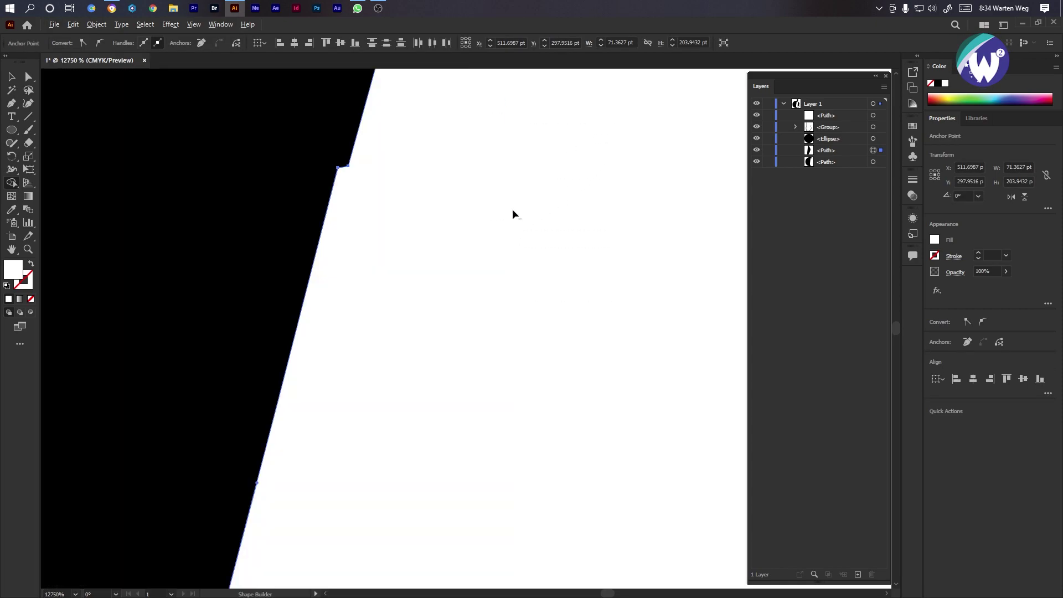
scroll(468, 280, "down", 2)
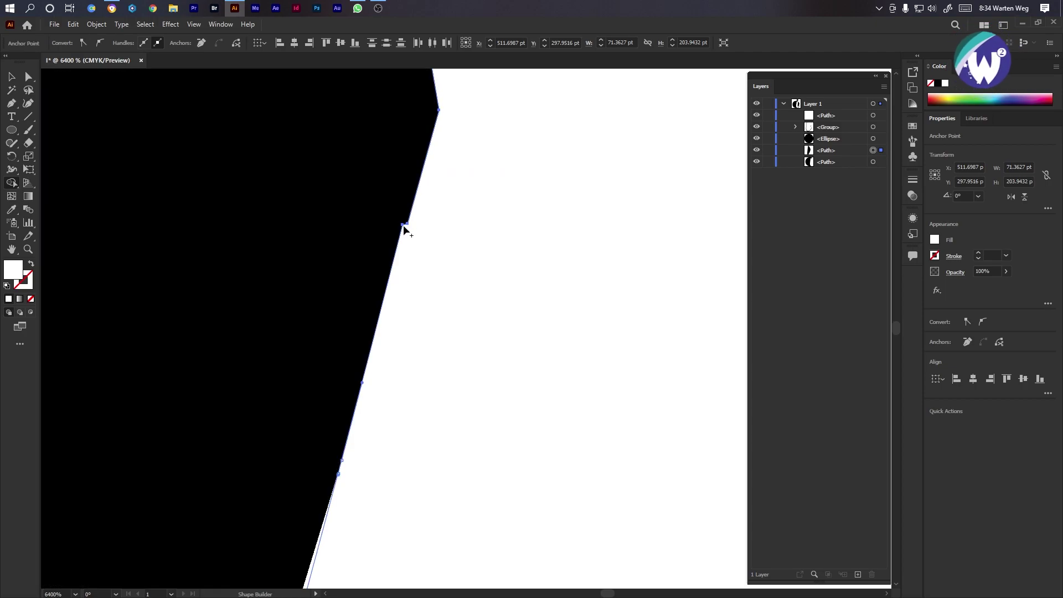
left_click(13, 104)
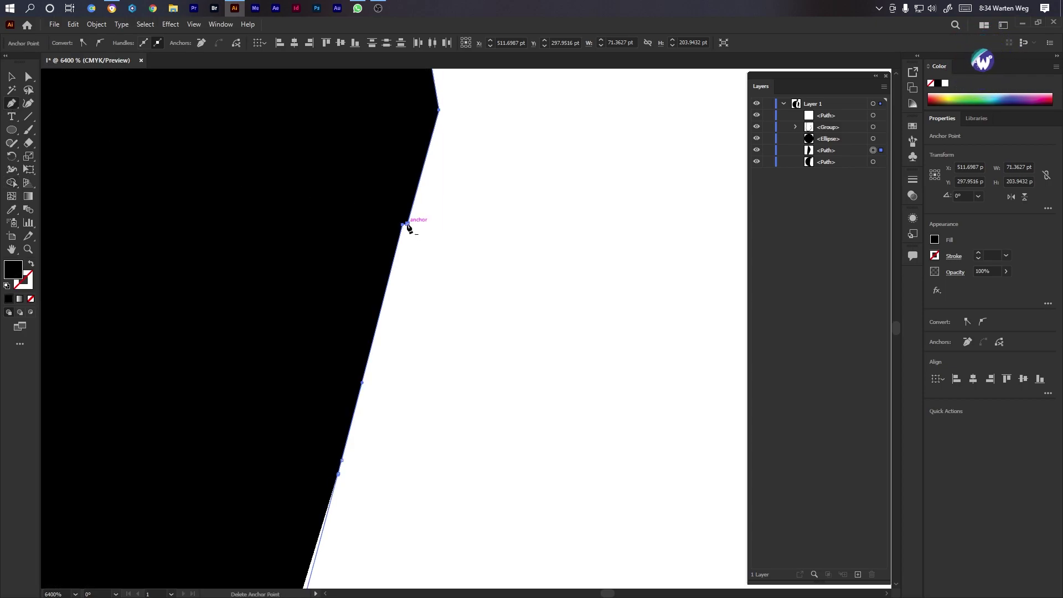
left_click(408, 225)
left_click(402, 225)
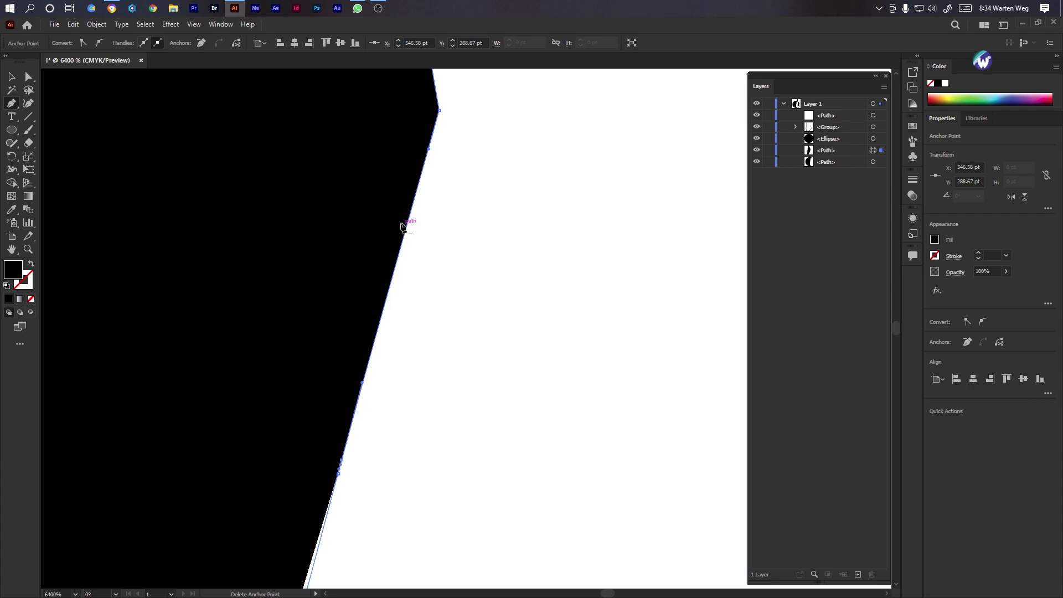
scroll(384, 367, "down", 13)
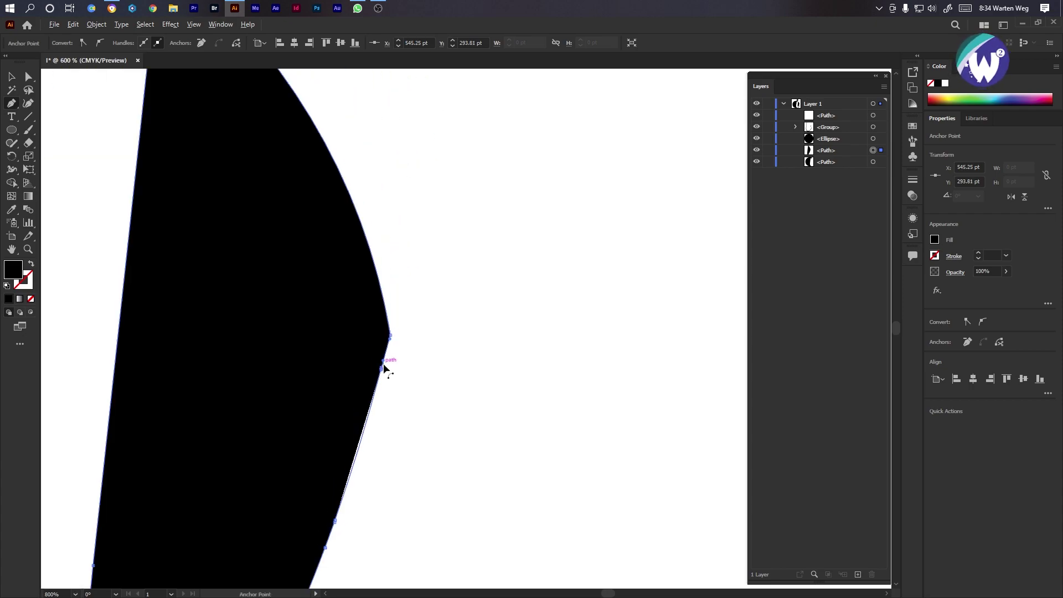
left_click(13, 78)
left_click(499, 291)
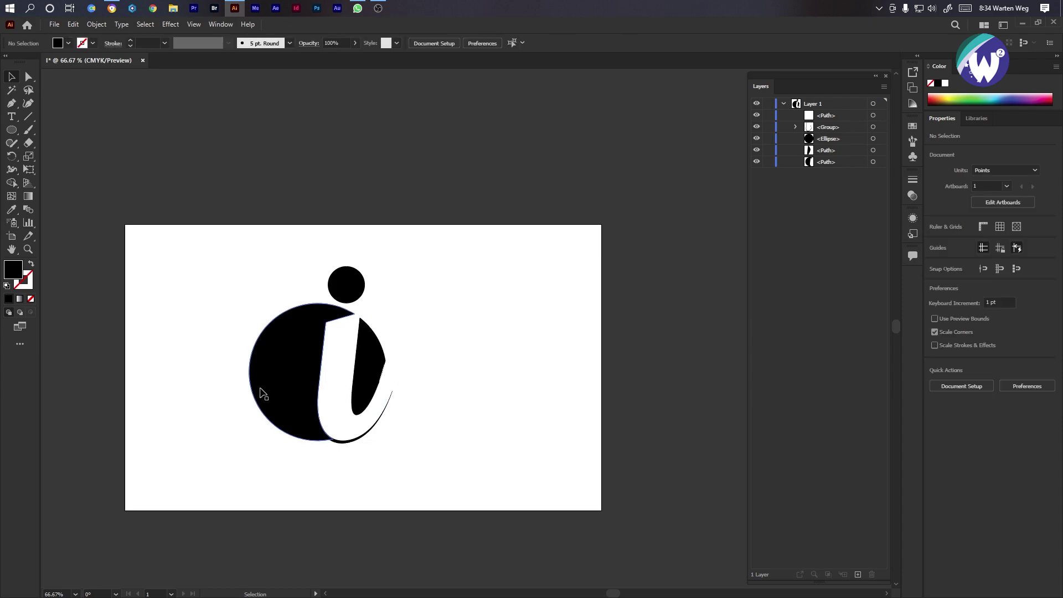
Select all the logo shapes and merge the circle's large left piece with the thin curve using the Shape Builder tool.
left_click(358, 383)
left_click_drag(461, 250, 221, 469)
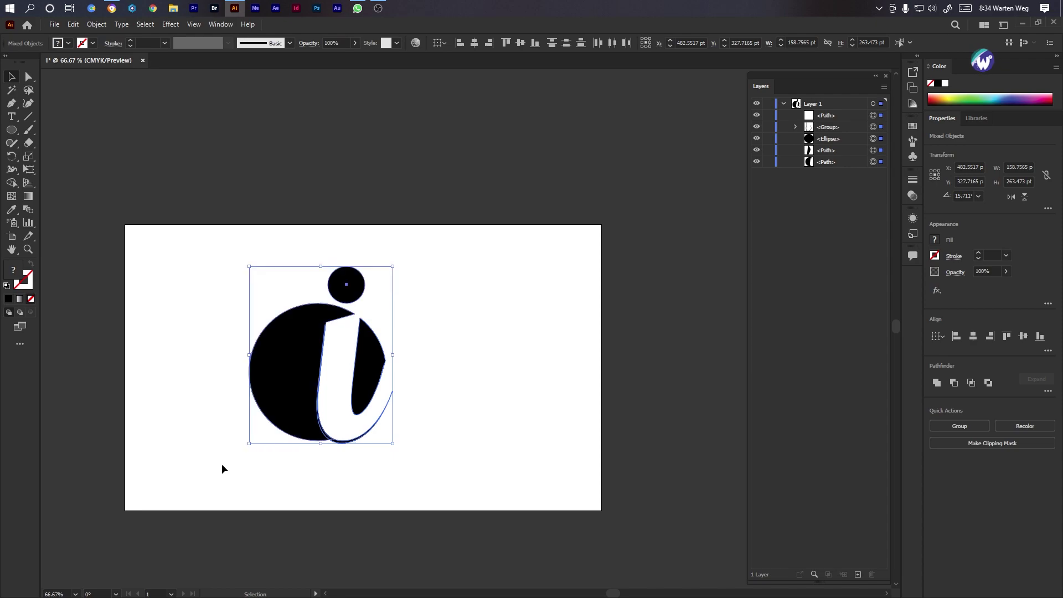
left_click(14, 184)
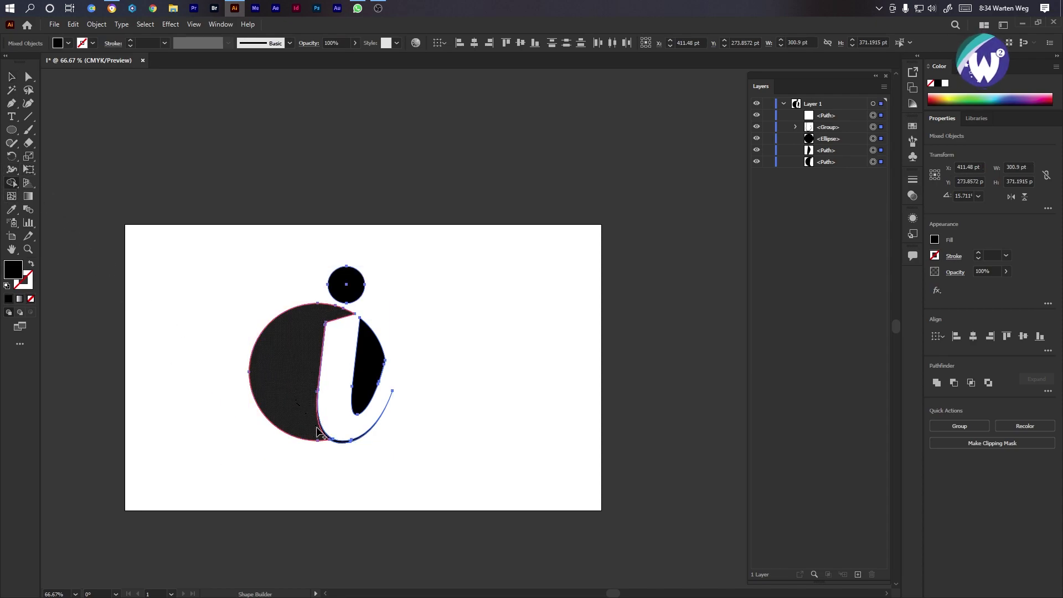
left_click(320, 437)
scroll(326, 440, "up", 6)
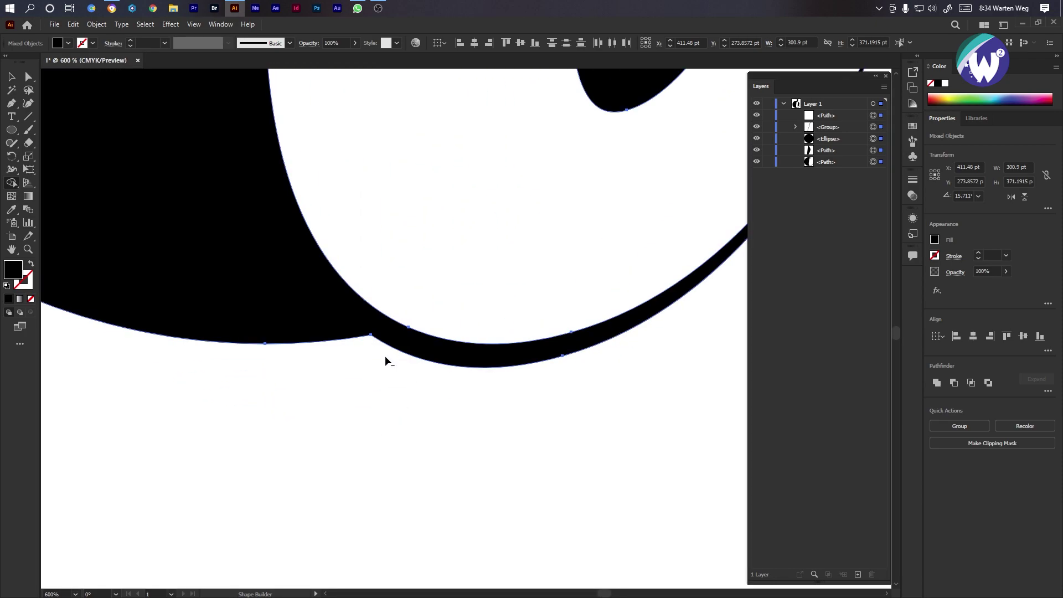
scroll(387, 360, "down", 6)
scroll(486, 230, "up", 5)
Merge the leftover slivers along the outer edge of the circle's right piece into it with the Shape Builder tool, and deselect.
left_click_drag(489, 160, 418, 391)
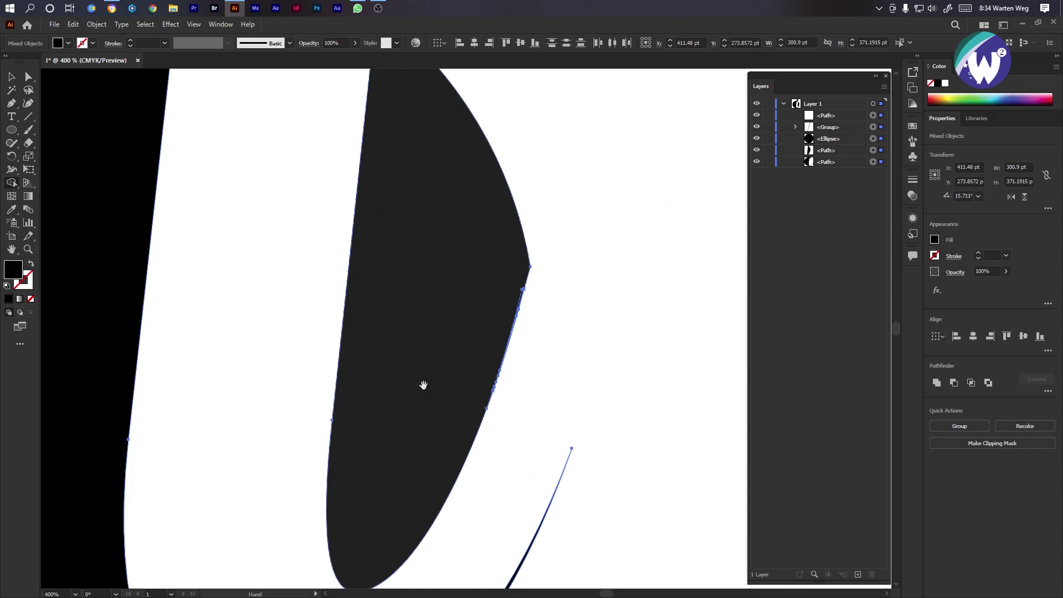
mouse_move(506, 374)
left_mouse_down()
mouse_move(485, 413)
mouse_move(492, 392)
left_mouse_up()
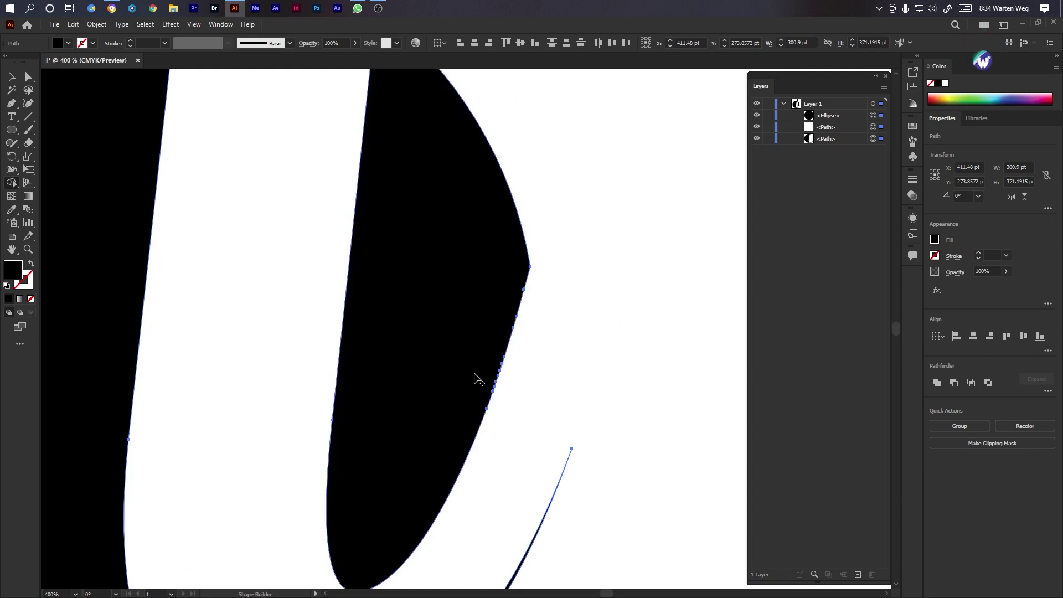
scroll(460, 335, "down", 5)
scroll(455, 306, "up", 4)
scroll(261, 211, "down", 4)
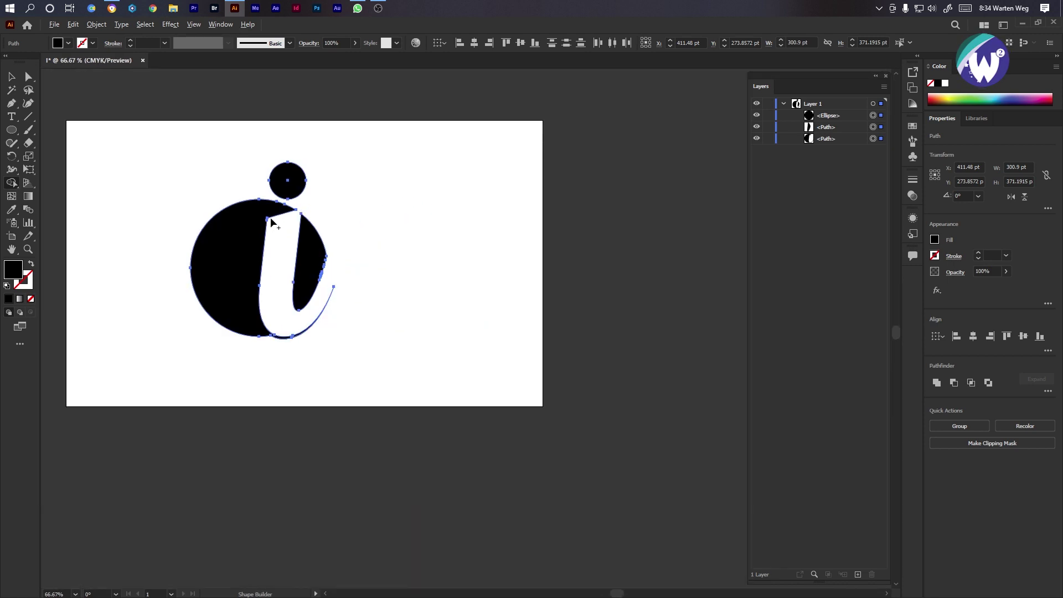
left_click(11, 77)
left_click(199, 167)
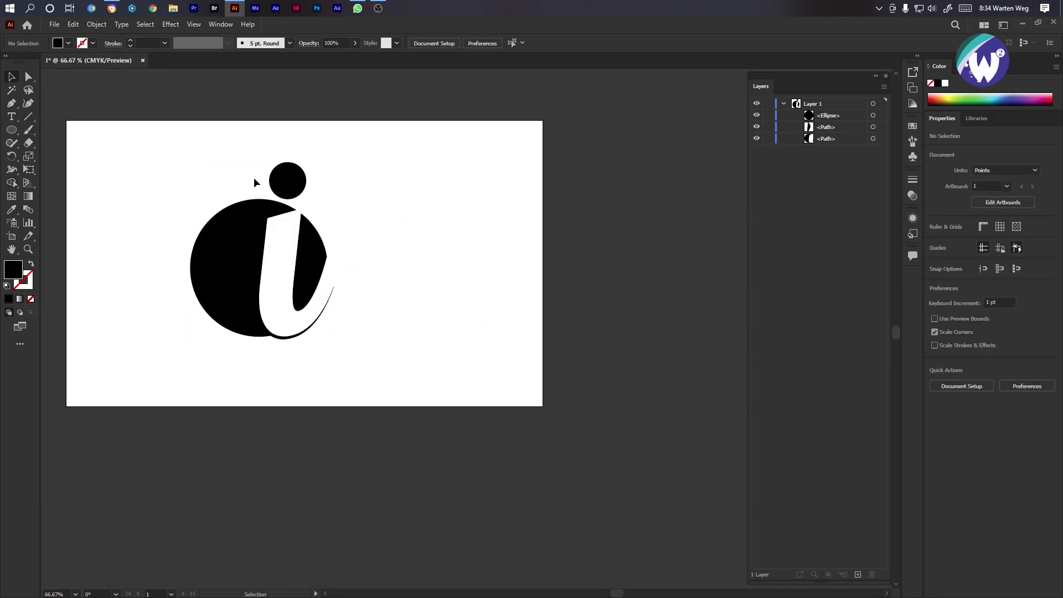
Select all the logo shapes, move them off the artboard onto the gray canvas, and place them back on the artboard's left half.
left_click(245, 217)
left_click(310, 248, "shift")
left_click(285, 179)
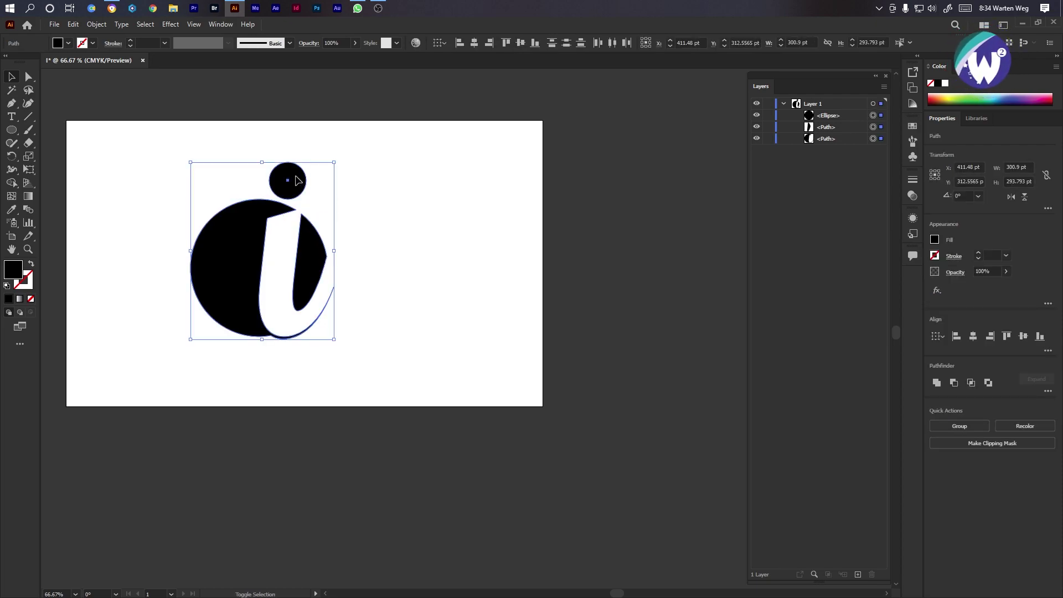
double_click(269, 179)
double_click(332, 219)
key("ctrl+a")
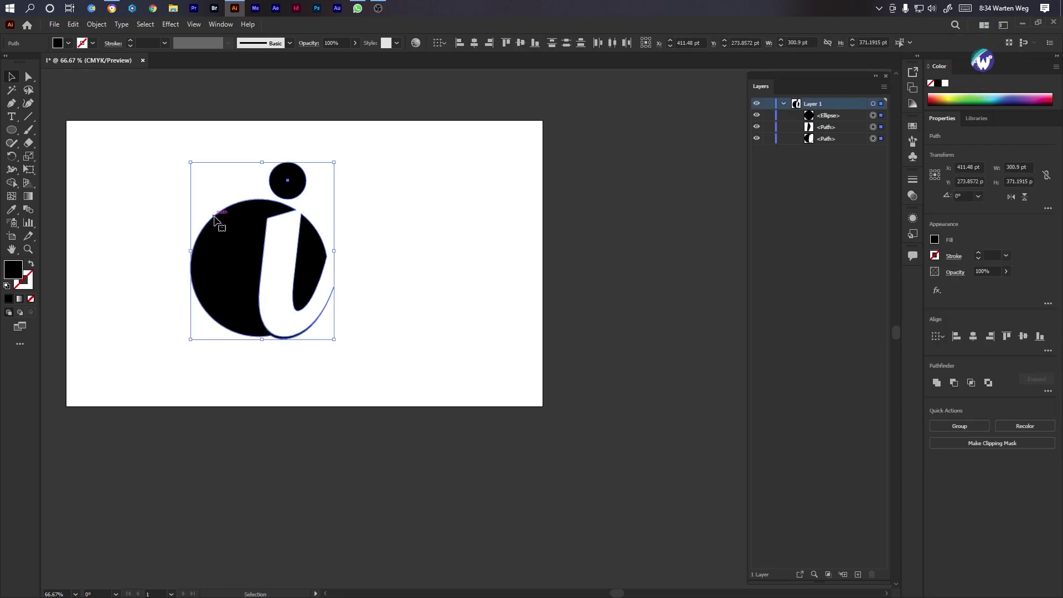
left_click_drag(225, 233, 630, 281)
left_click_drag(116, 144, 479, 429)
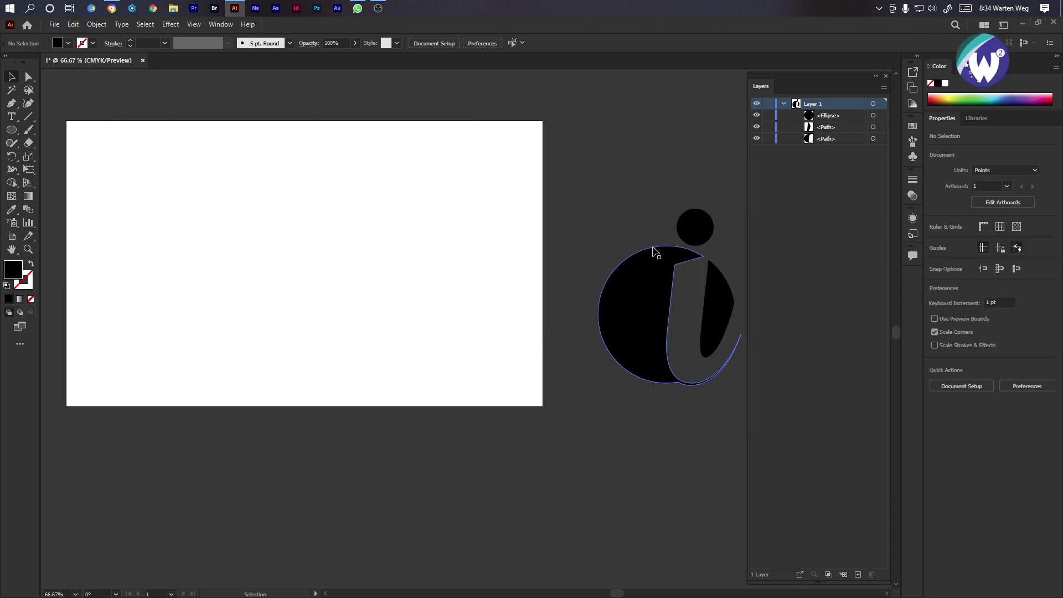
left_click_drag(625, 348, 153, 295)
left_click(347, 320)
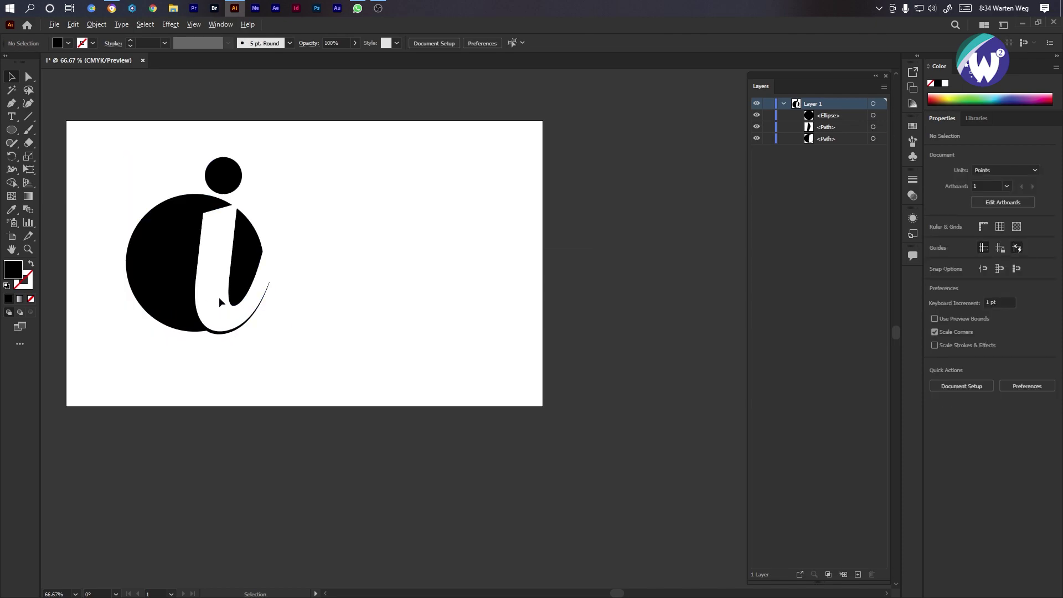
Round the sharp outer corner of the circle's right piece with the Smooth tool and deselect it.
scroll(218, 296, "up", 3)
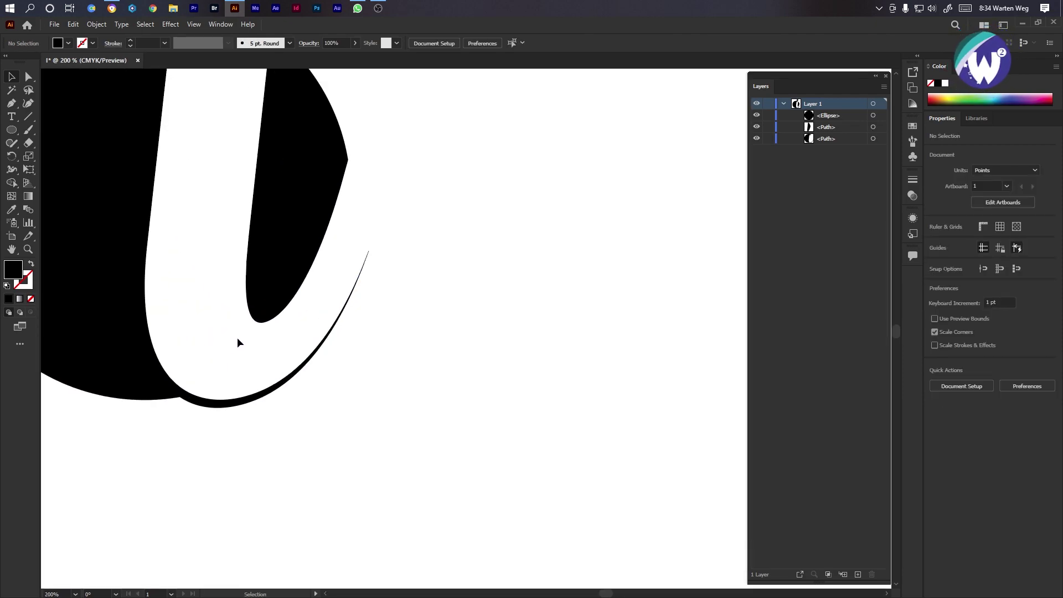
left_click(292, 221)
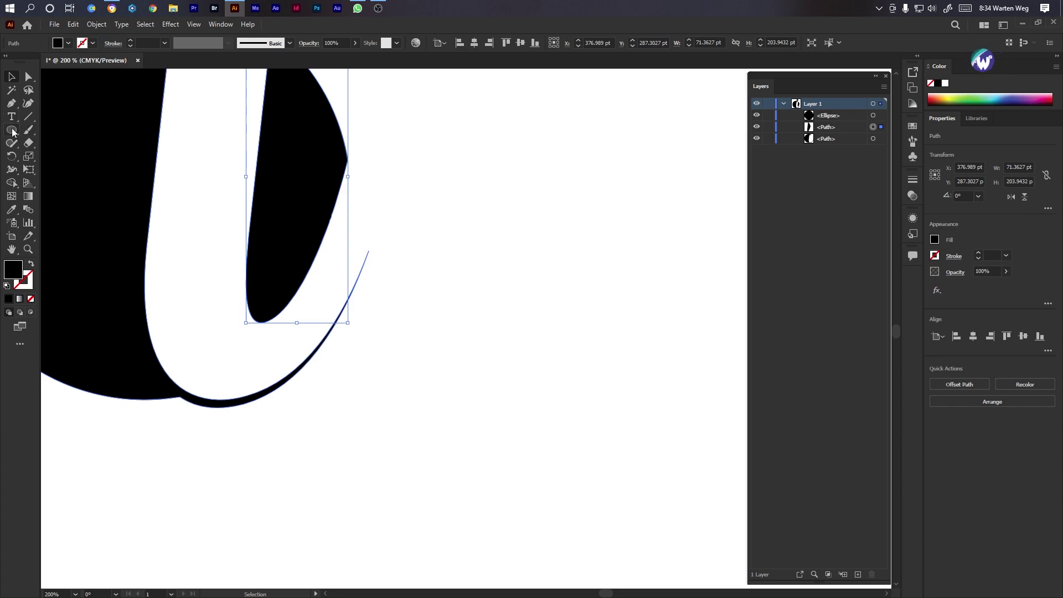
left_click(12, 130)
left_click(11, 143)
left_click(60, 170)
left_click(312, 238, "ctrl")
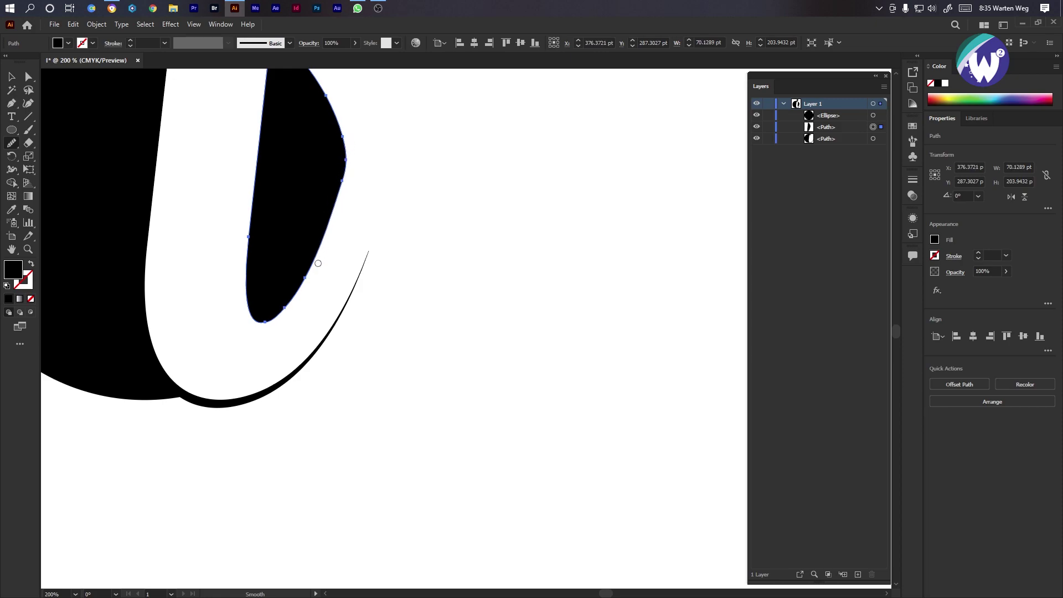
left_click(453, 187, "ctrl")
scroll(299, 353, "down", 2)
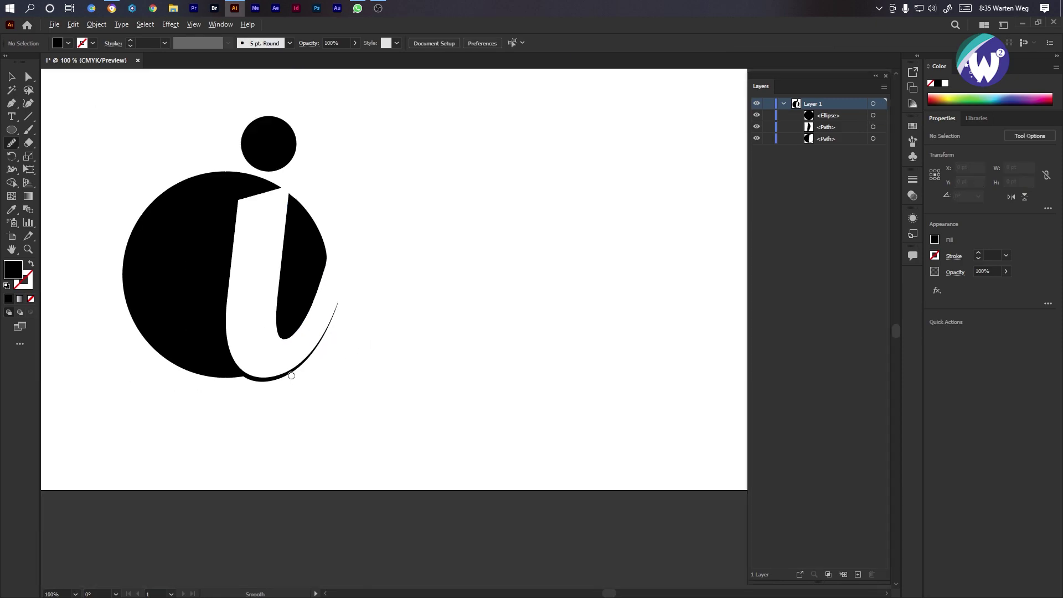
Draw a closed, curved black Pen tool shape bridging the notch where the circle's lower edge meets the thin curve.
left_click_drag(245, 327, 290, 285)
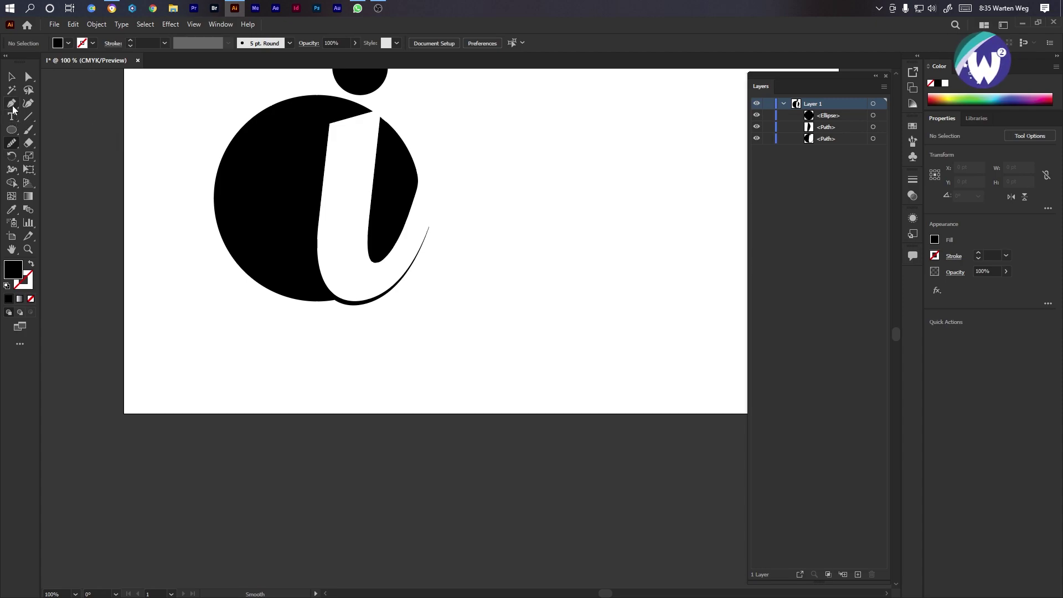
left_click(251, 250)
left_click(276, 286)
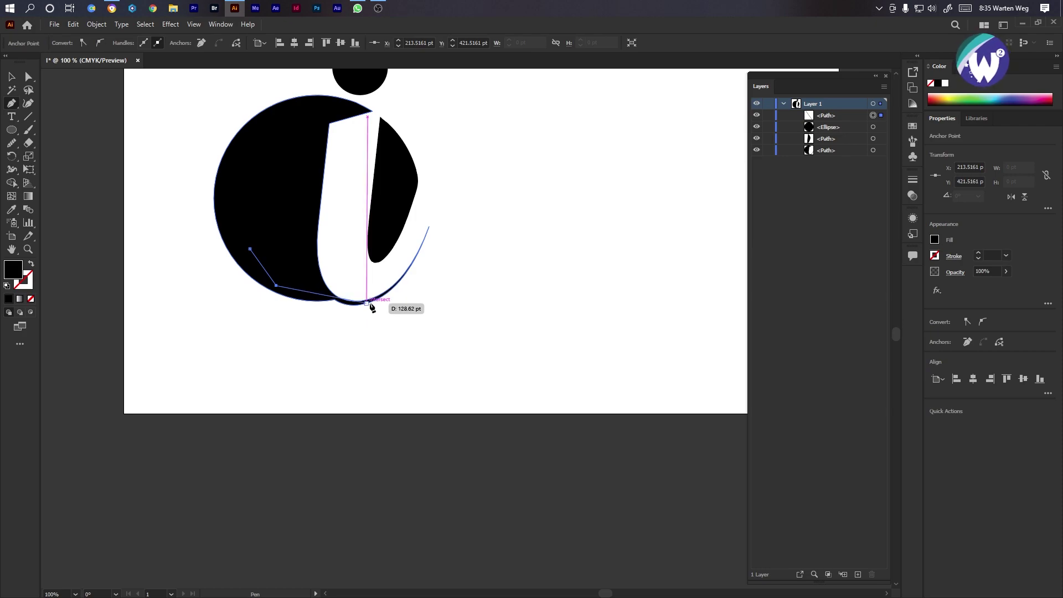
scroll(370, 308, "up", 3)
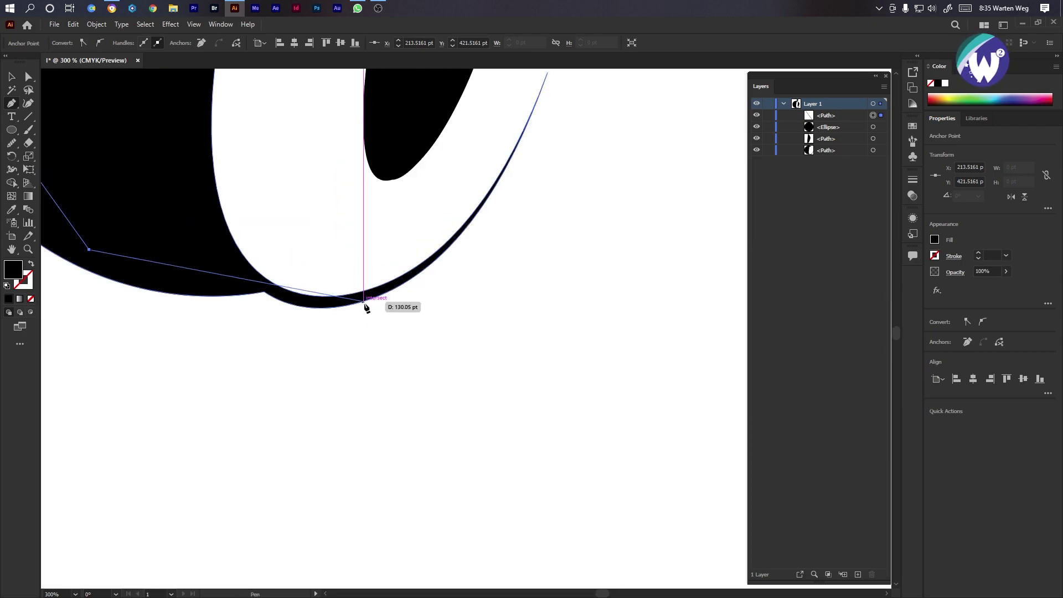
mouse_move(363, 303)
left_mouse_down()
mouse_move(451, 275)
mouse_move(599, 265)
mouse_move(359, 310)
mouse_move(363, 302)
left_mouse_up()
left_click_drag(187, 249, 165, 177)
mouse_move(90, 249)
left_mouse_down()
mouse_move(147, 185)
mouse_move(114, 194)
mouse_move(161, 162)
left_mouse_up()
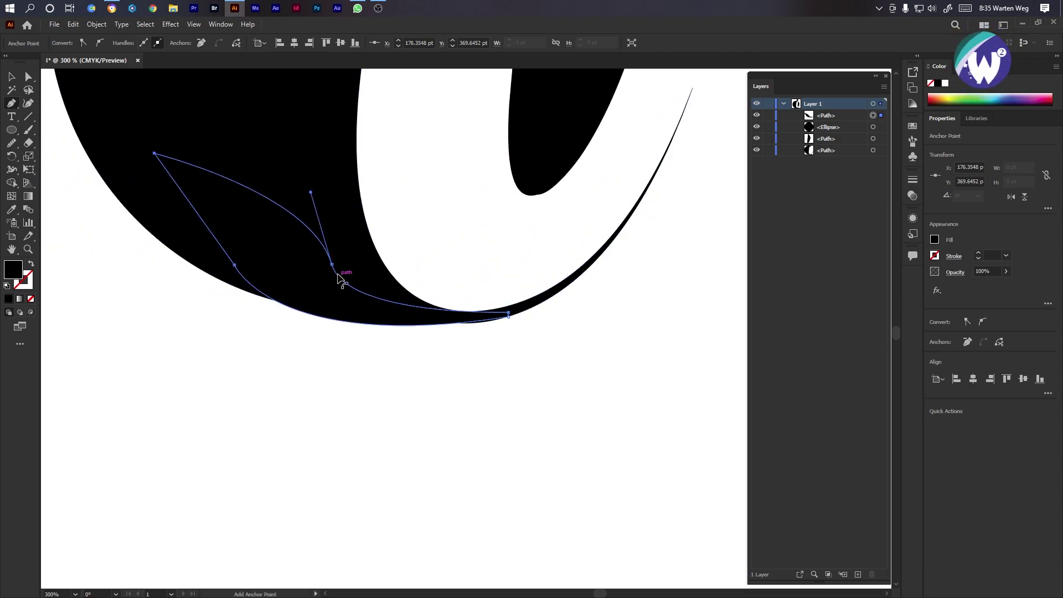
left_click_drag(333, 266, 348, 321)
left_click(183, 350, "ctrl")
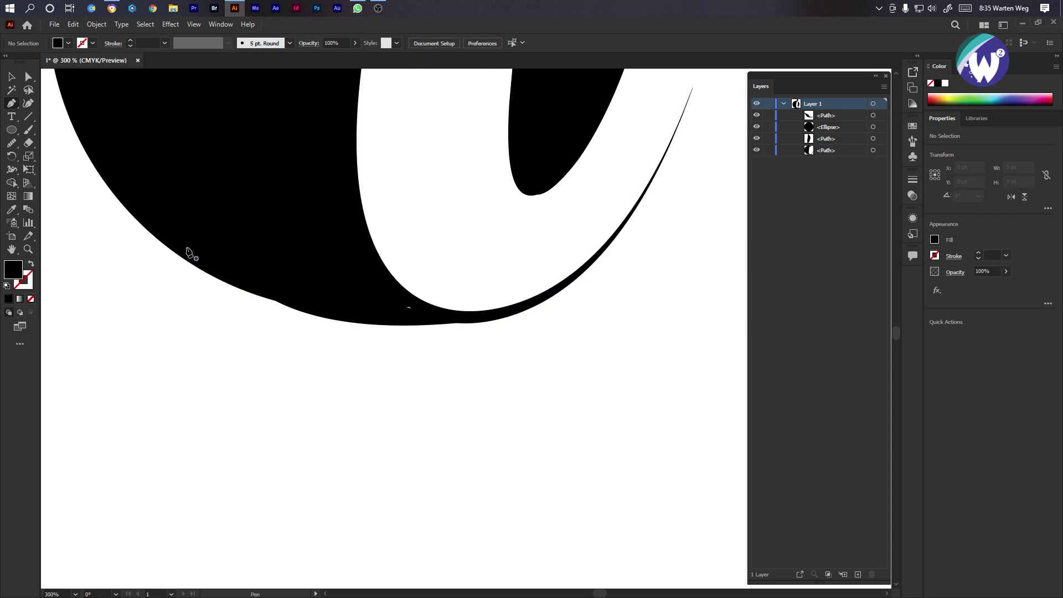
Draw a second closed black Pen tool shape along the circle's lower edge to even out the curve into the thin tail.
left_click_drag(195, 264, 196, 270)
left_click_drag(479, 323, 650, 301)
left_click_drag(480, 323, 204, 236)
left_click(218, 394, "ctrl")
Select the circle pieces and both black patches, and merge the patches into the large left piece with the Shape Builder tool.
scroll(220, 394, "down", 2)
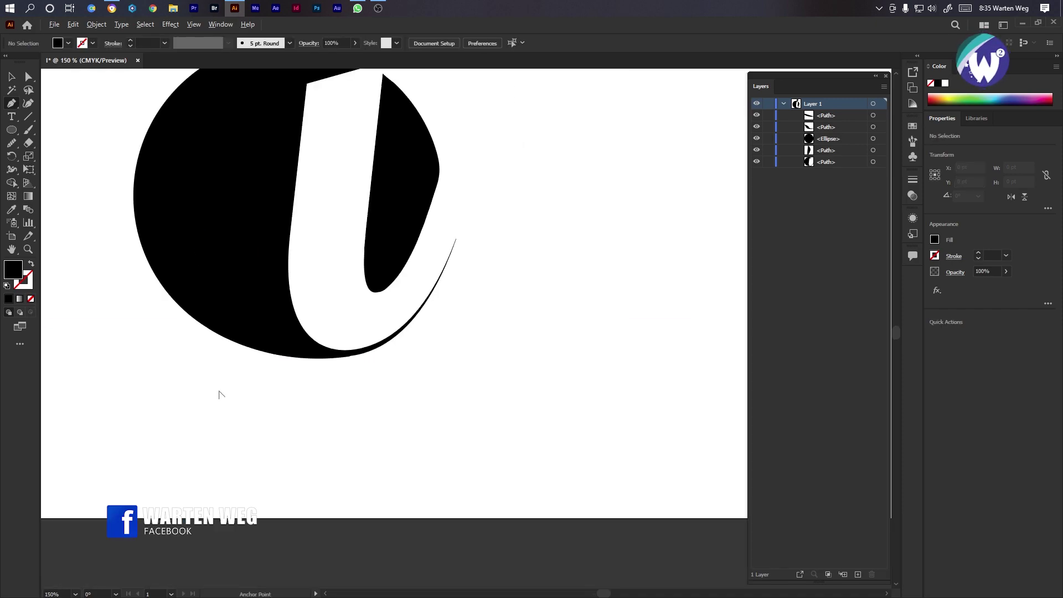
scroll(219, 393, "down", 2)
key("v")
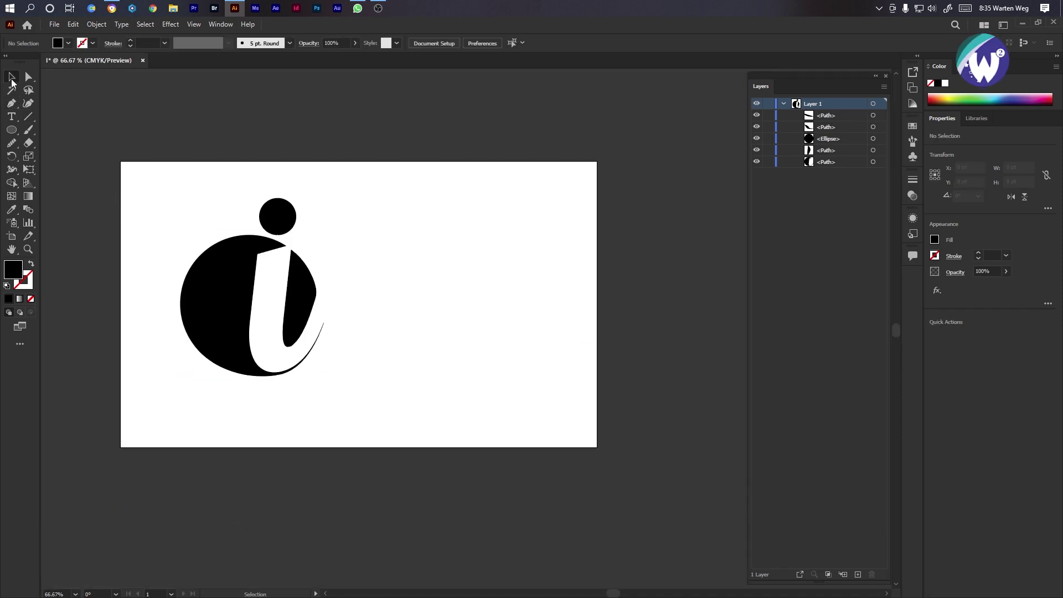
left_click_drag(161, 273, 342, 418)
key("shift+m")
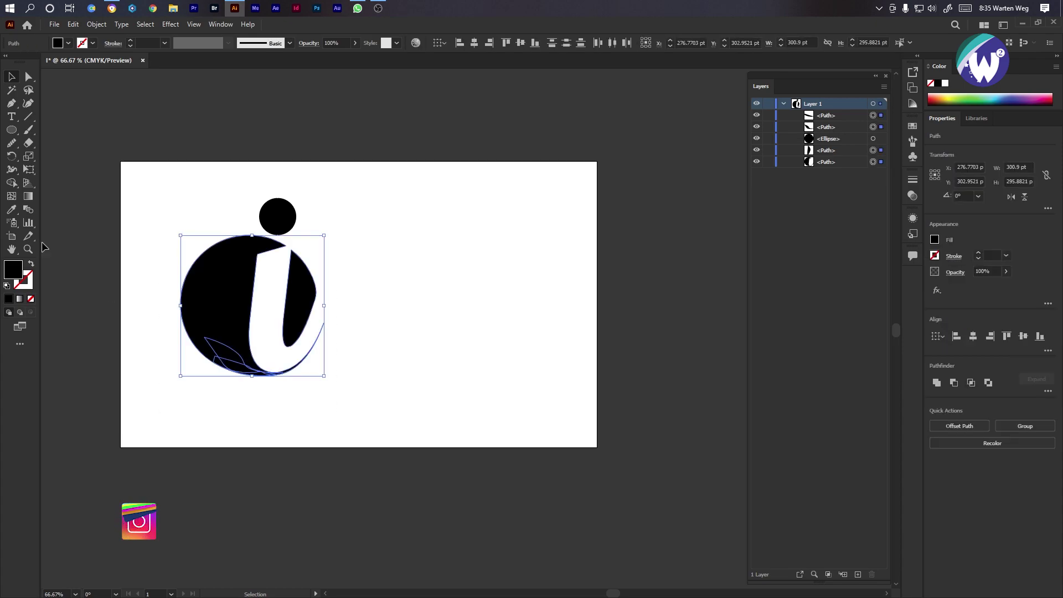
scroll(238, 349, "up", 4)
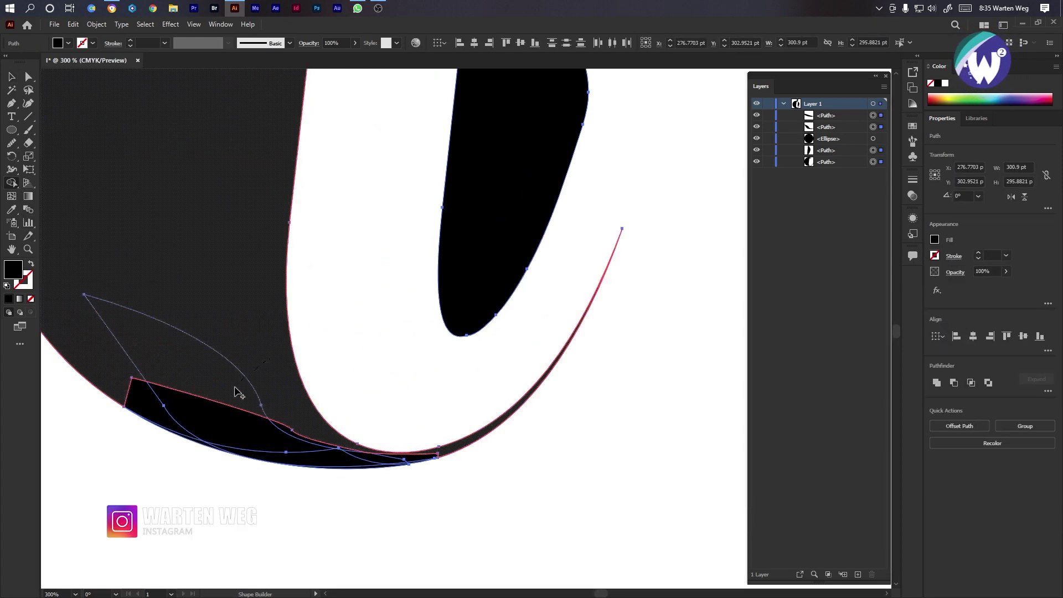
left_click_drag(165, 423, 277, 446)
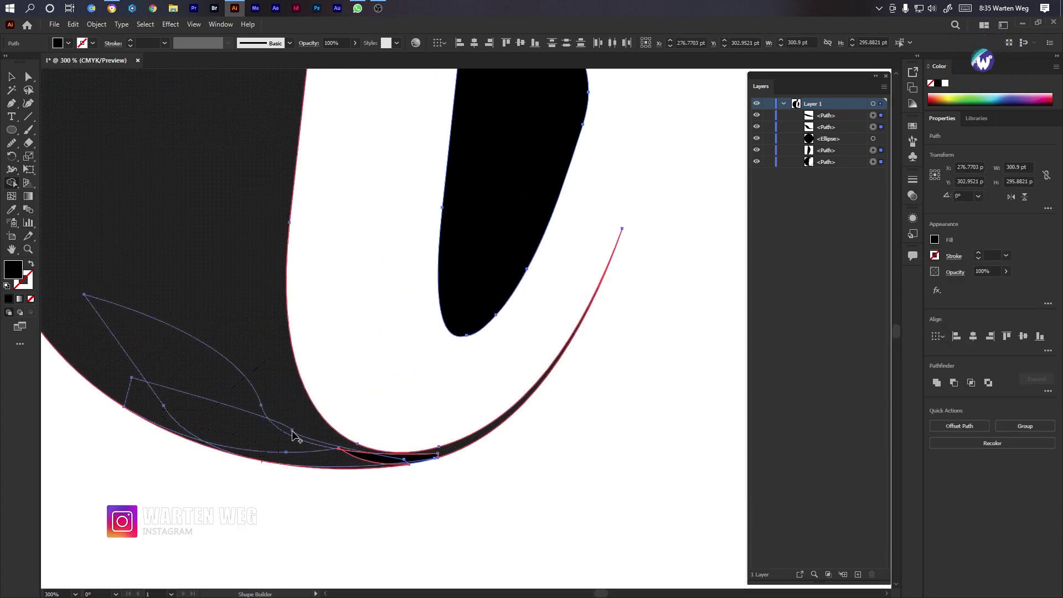
left_click_drag(421, 463, 388, 462)
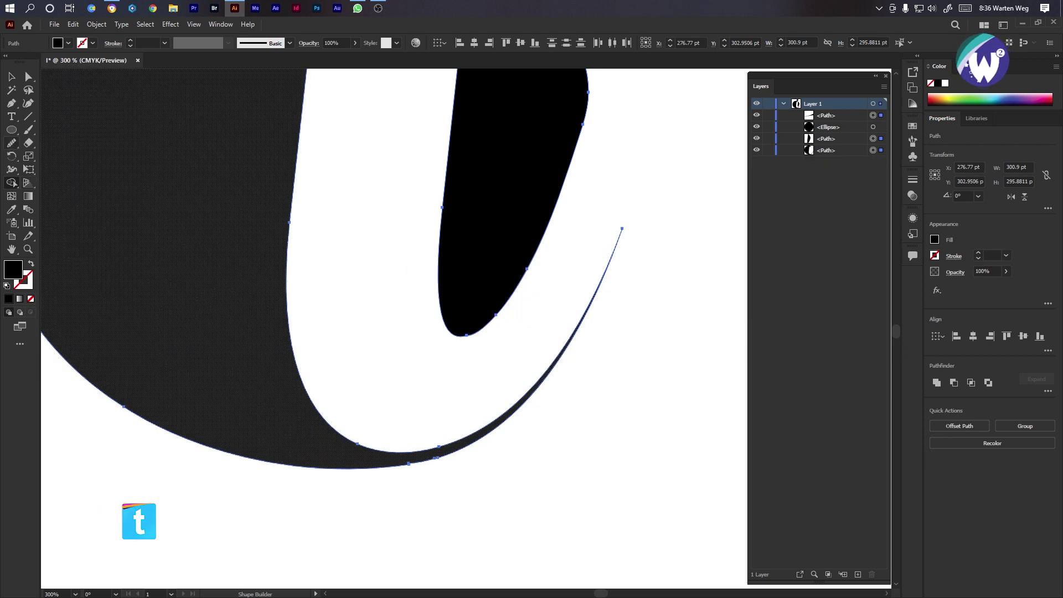
Smooth the junction between the circle's lower edge and the thin tail with the Smooth tool, and deselect.
left_click(16, 142)
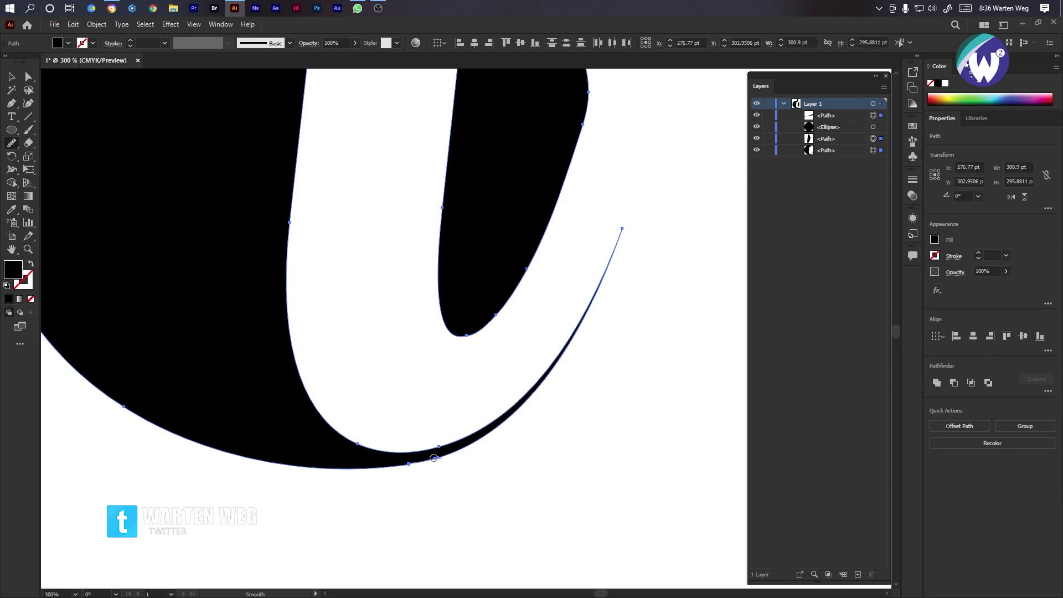
left_click_drag(437, 457, 362, 466)
key("ctrl+shift+a")
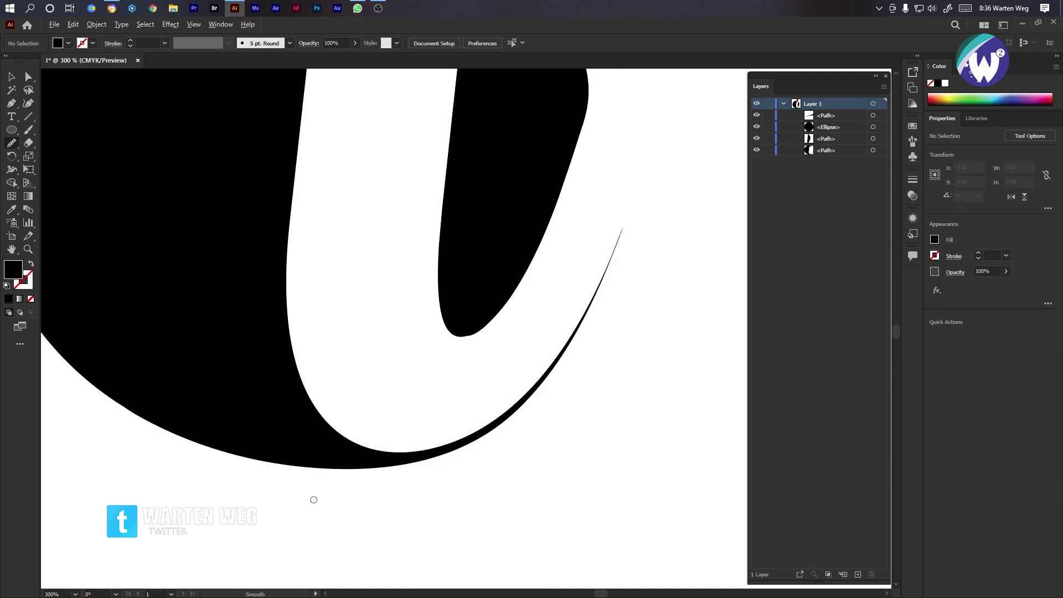
Group the dot and all circle pieces of the logo, and move the group to the upper middle of the artboard.
key("ctrl+0")
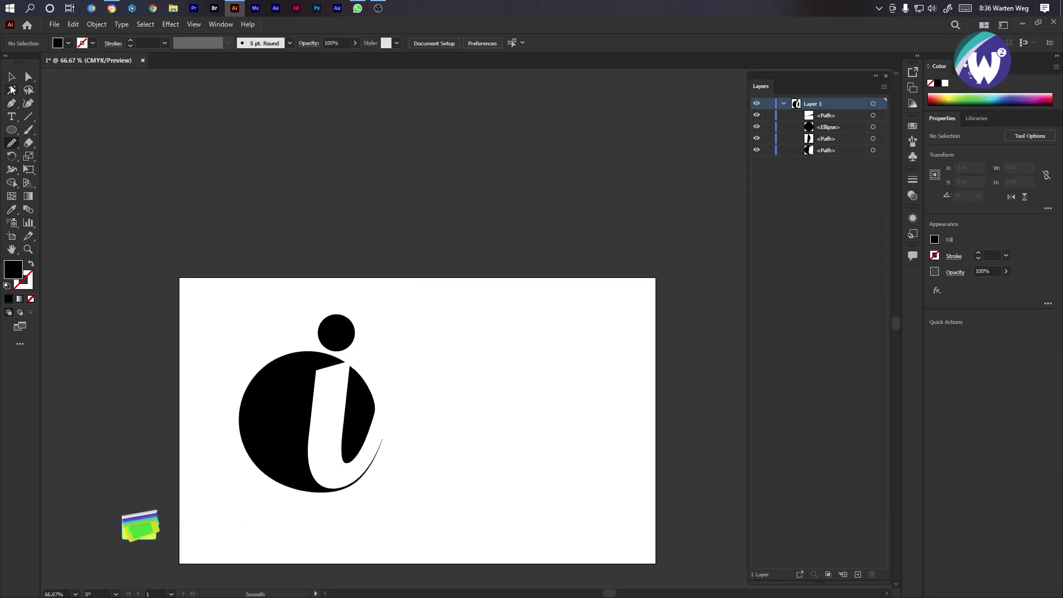
key("v")
left_click_drag(455, 316, 263, 472)
right_click(282, 187)
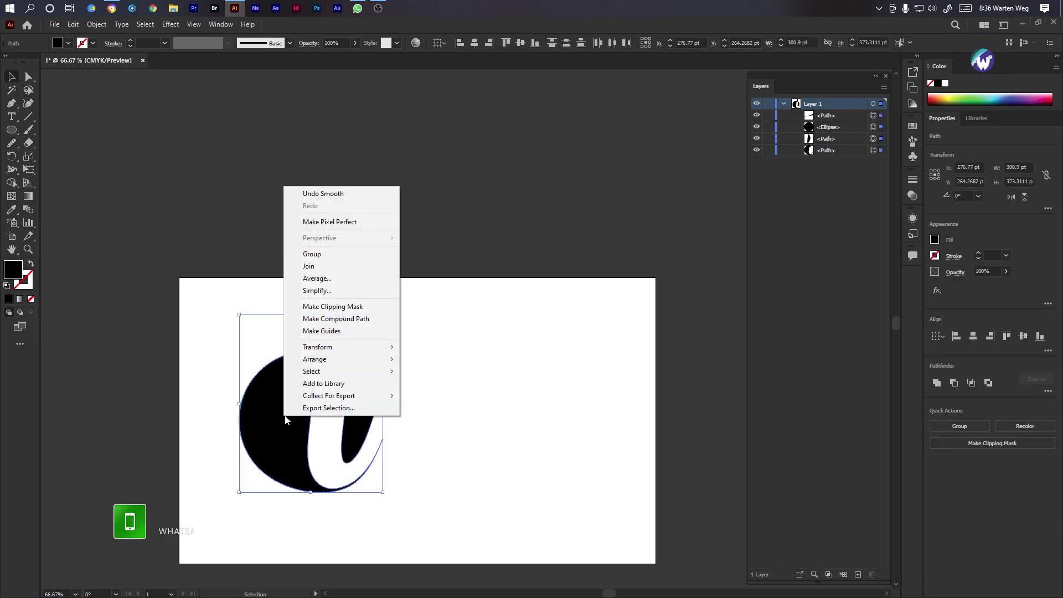
left_click(318, 255)
left_click_drag(282, 439, 382, 413)
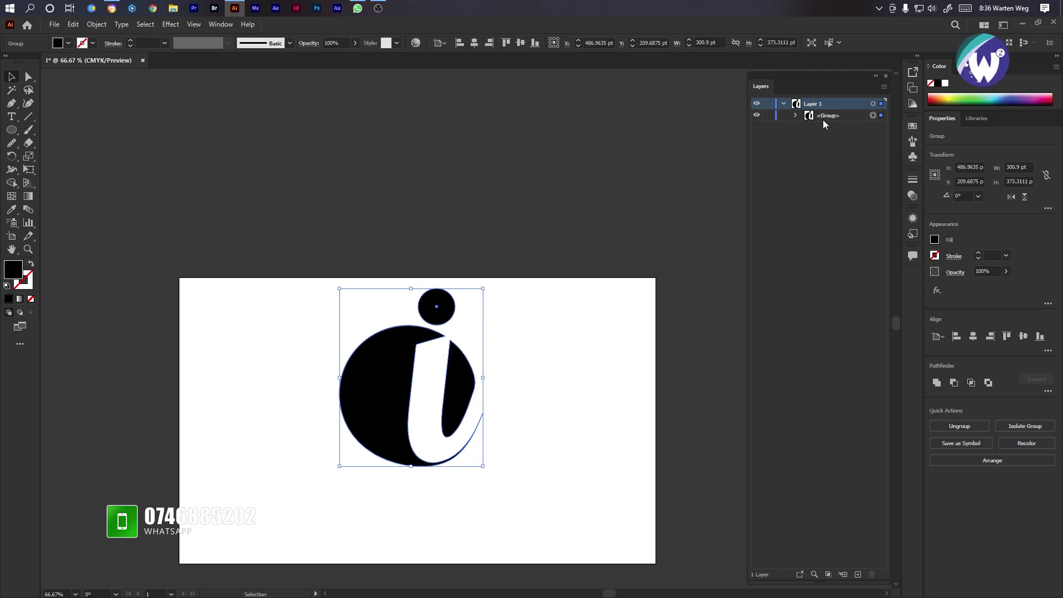
Add the text "Company Name" below the logo mark in Thirsty Script Extrabold Demo.
key("t")
left_click(388, 515)
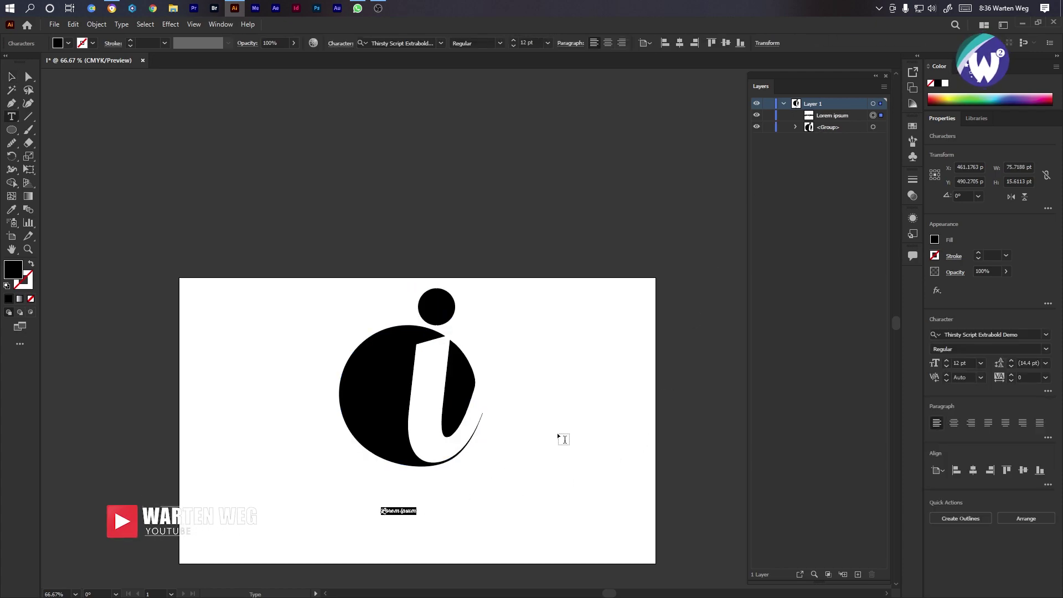
type("Com")
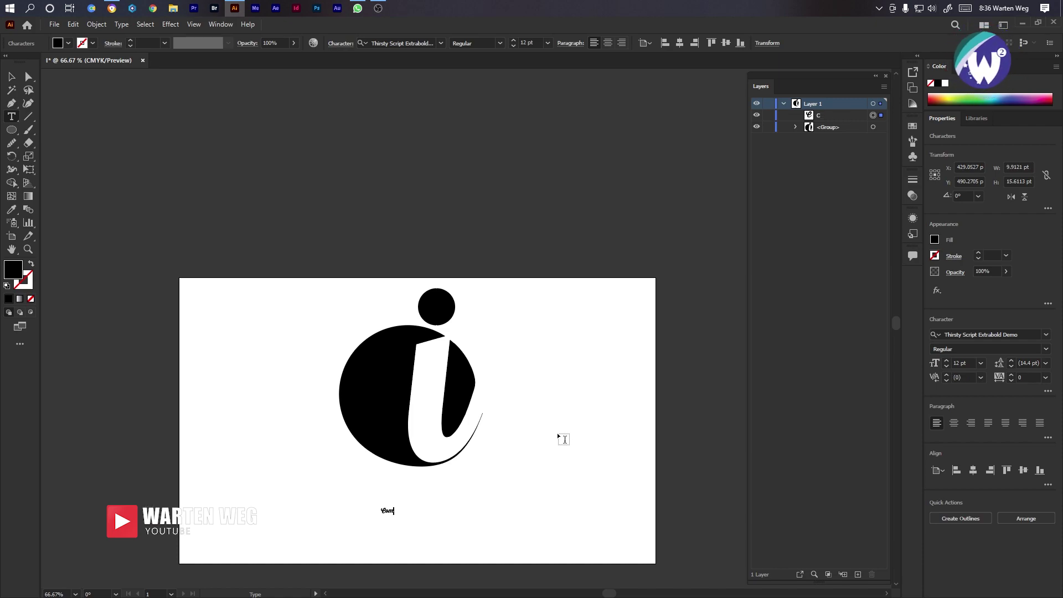
type("pany No")
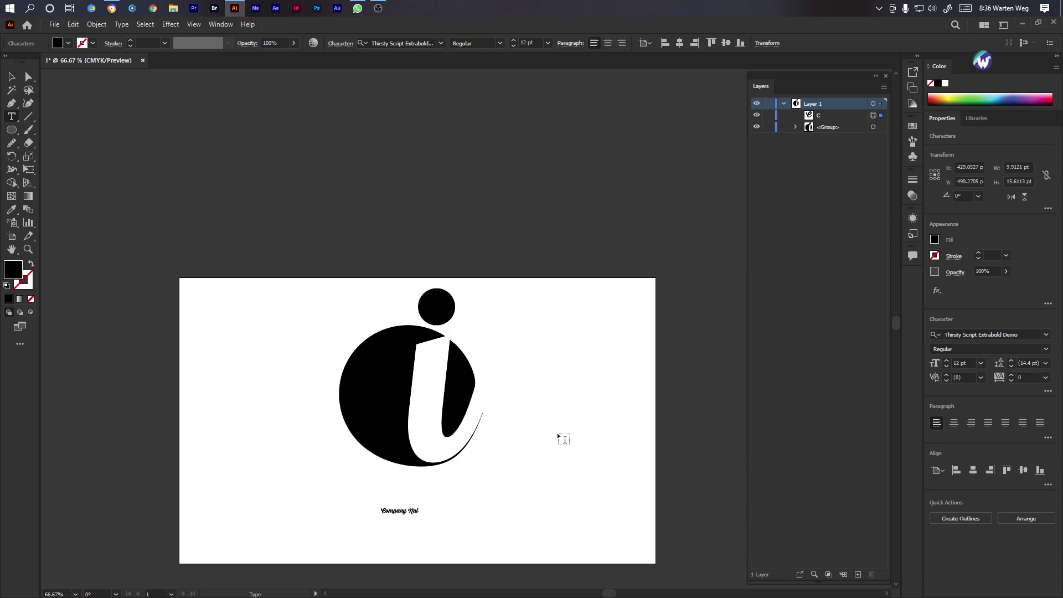
type("me")
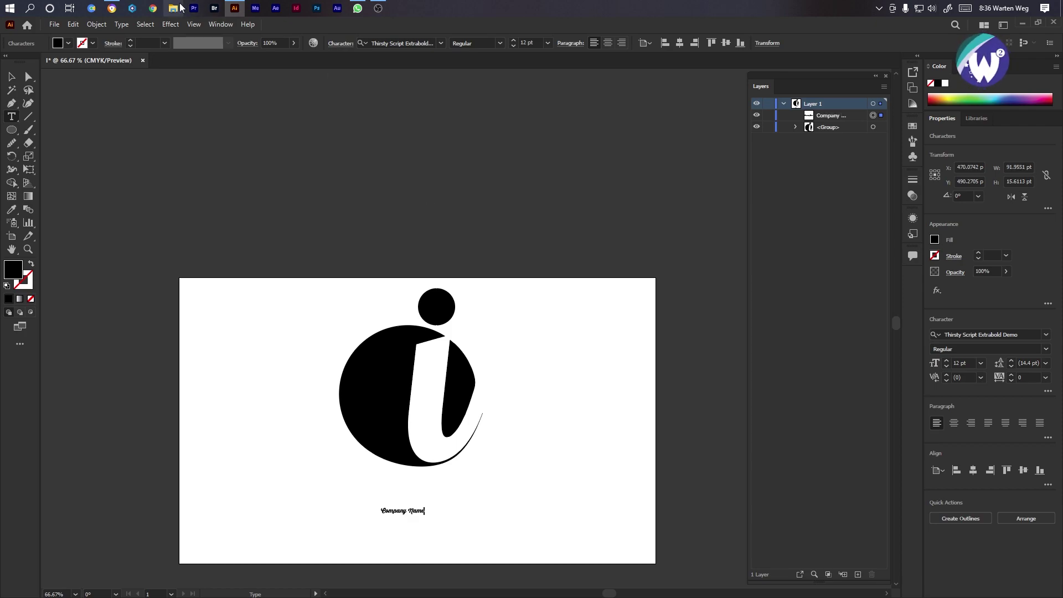
key("Escape")
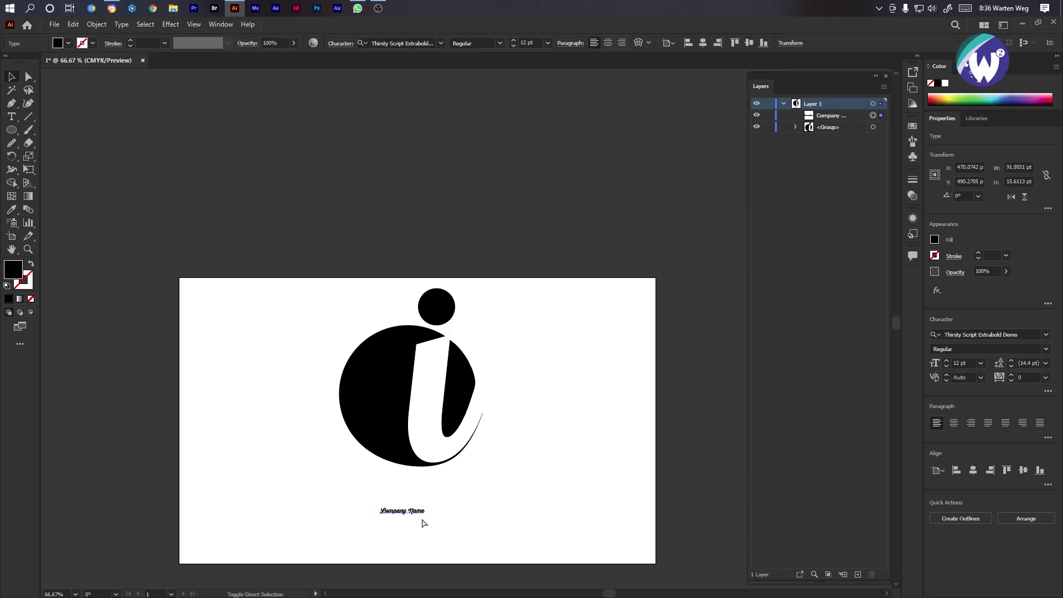
Enlarge the company name to about 81 pt and turn a copy directly below it into the text "TAGLINE".
mouse_move(424, 519)
left_mouse_down()
mouse_move(429, 510)
mouse_move(527, 538)
mouse_move(640, 551)
mouse_move(501, 529)
mouse_move(423, 498)
mouse_move(419, 459)
mouse_move(420, 523)
left_mouse_up()
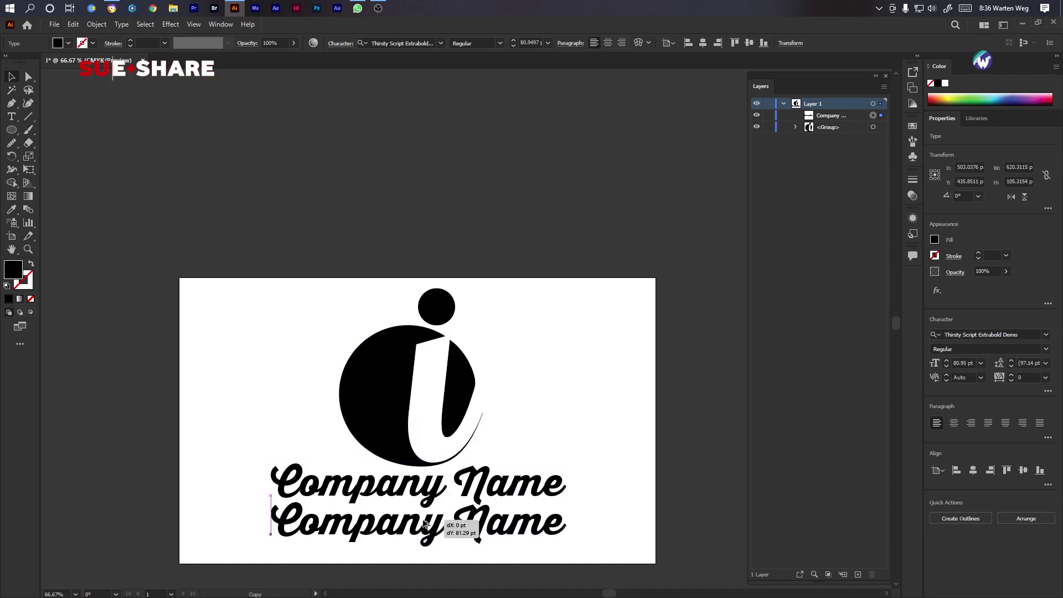
key("t")
left_click(417, 524)
key("ctrl+a")
type("TAGLINE")
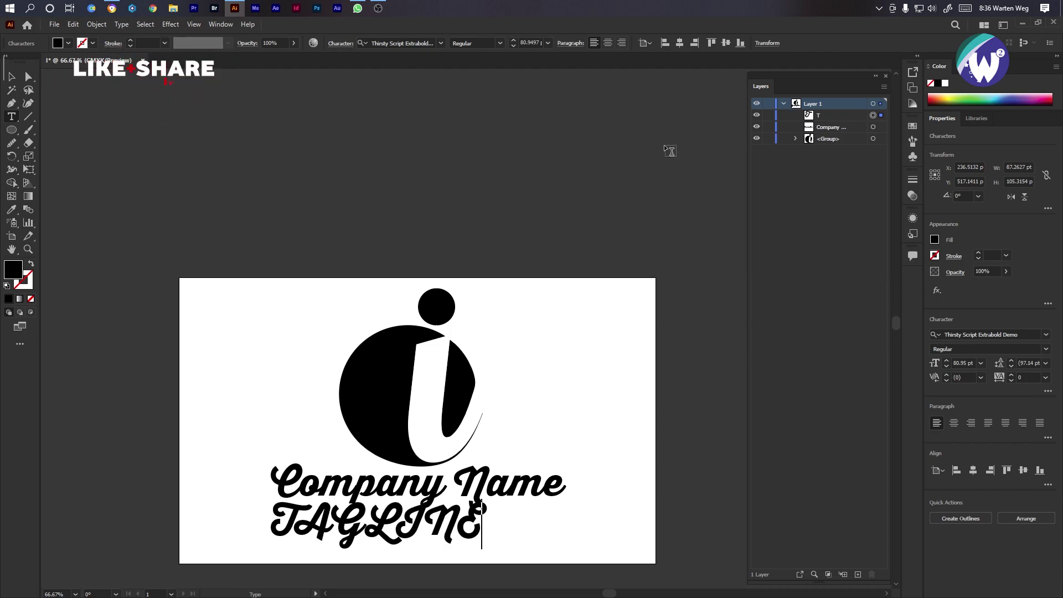
key("Escape")
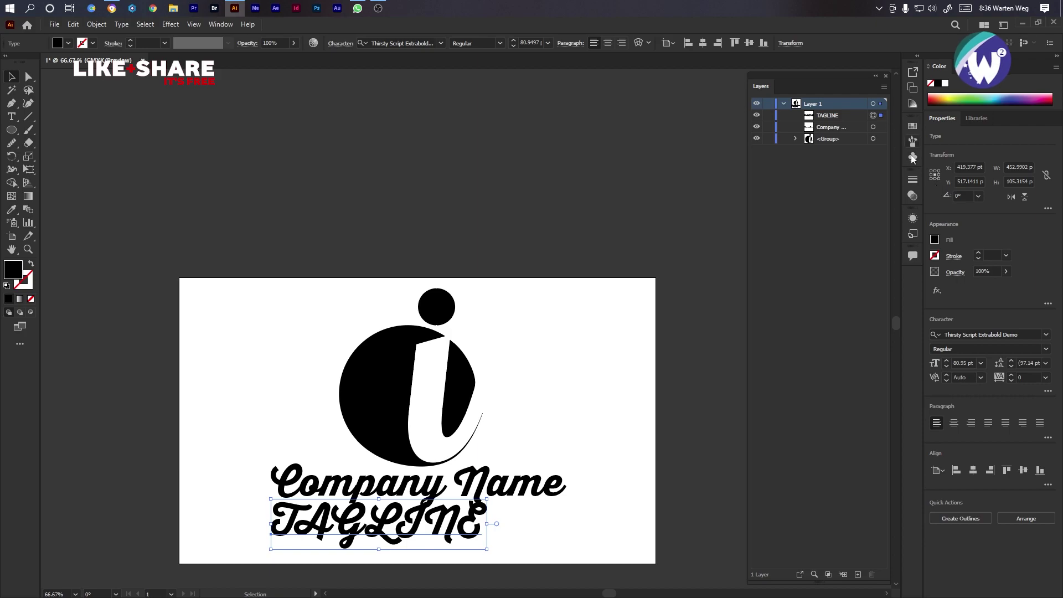
Set the tagline in Century Gothic Regular with a tracking of 200 and a font size of 48 pt.
left_click(1046, 335)
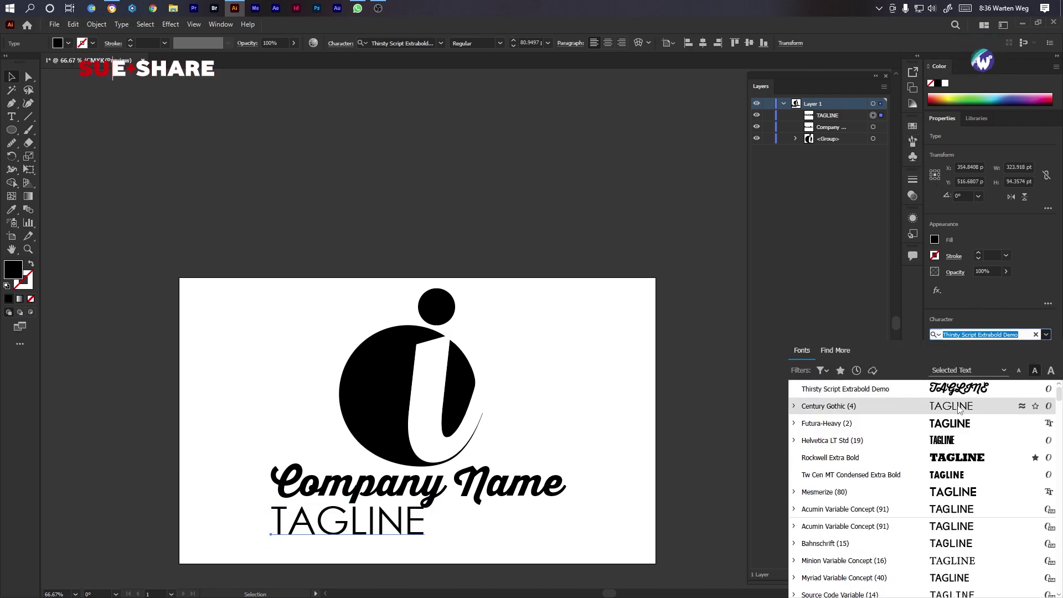
left_click(959, 408)
left_click(1019, 377)
type("200")
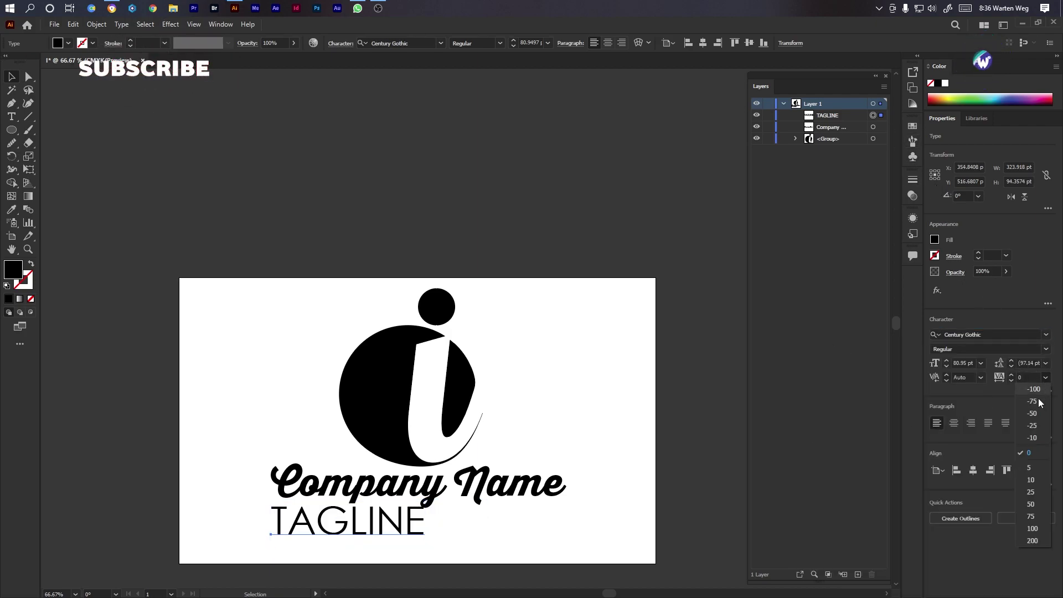
key("Return")
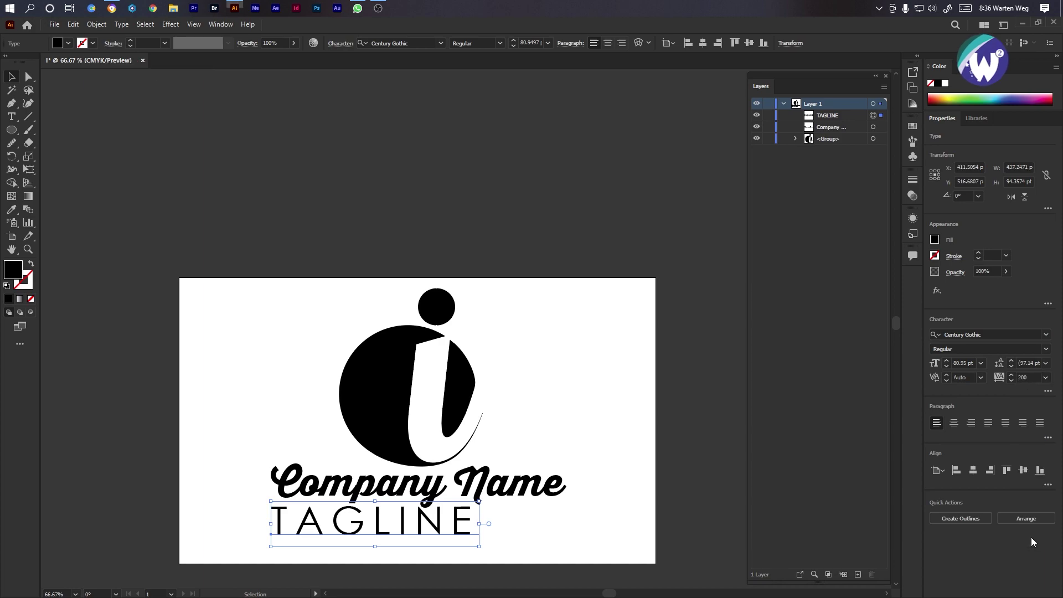
left_click(981, 363)
left_click(1001, 533)
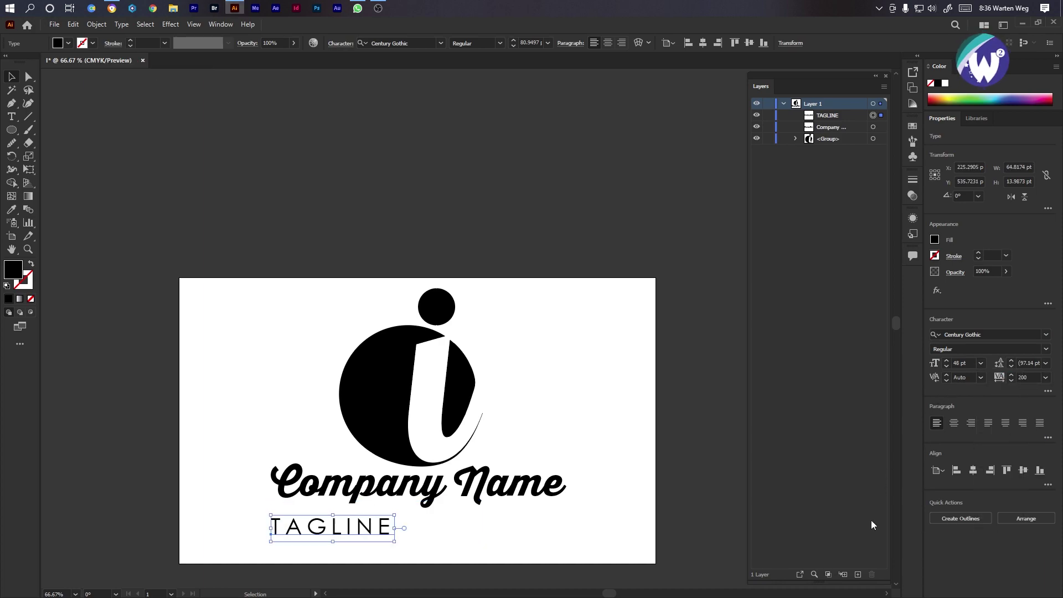
Convert both the tagline and the company name text to outlines.
right_click(334, 533)
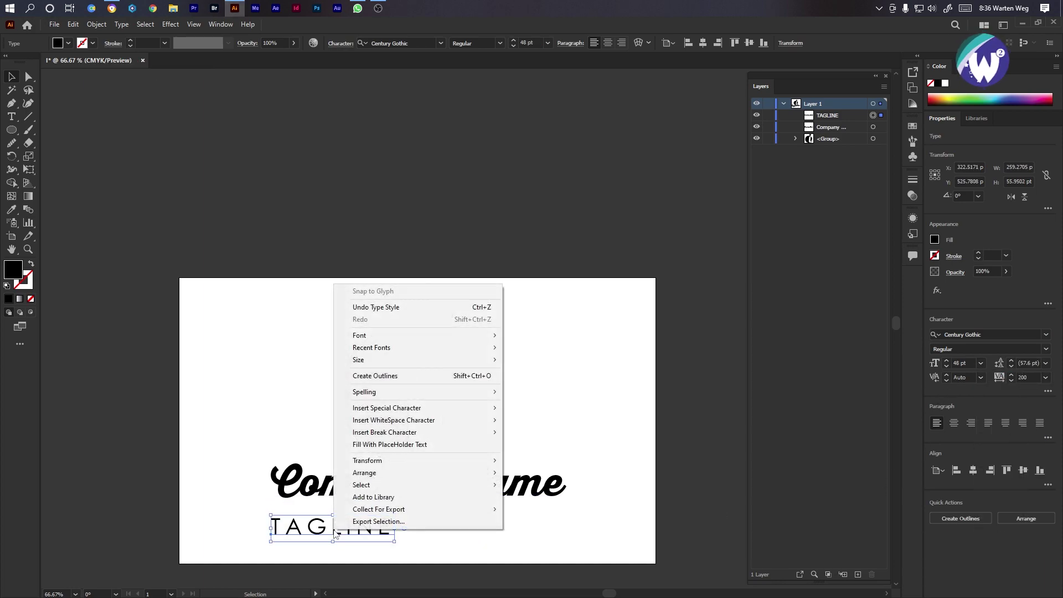
left_click(400, 375)
left_click(395, 490)
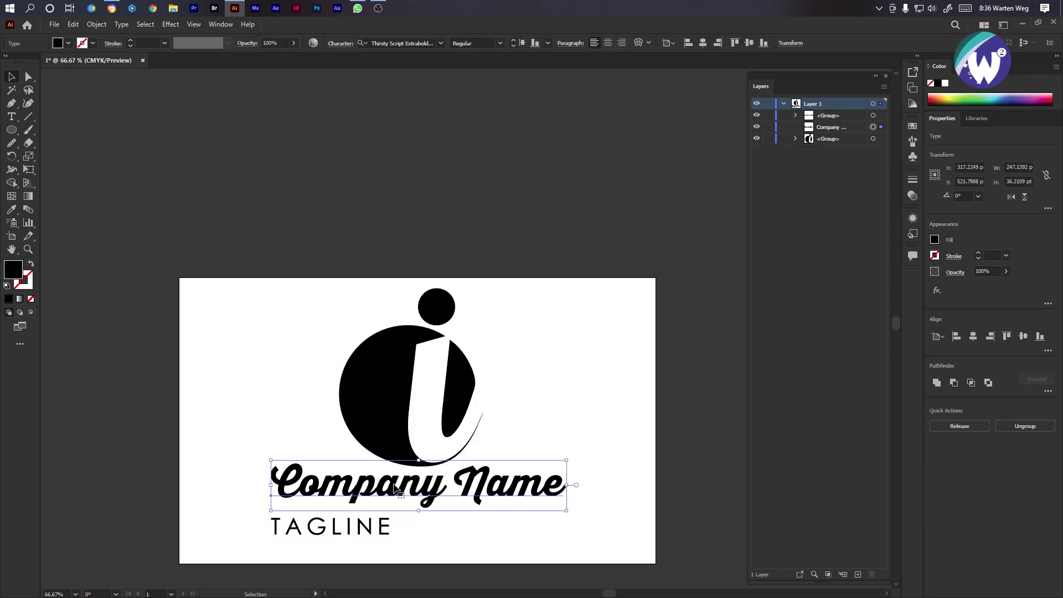
right_click(393, 492)
left_click(423, 330)
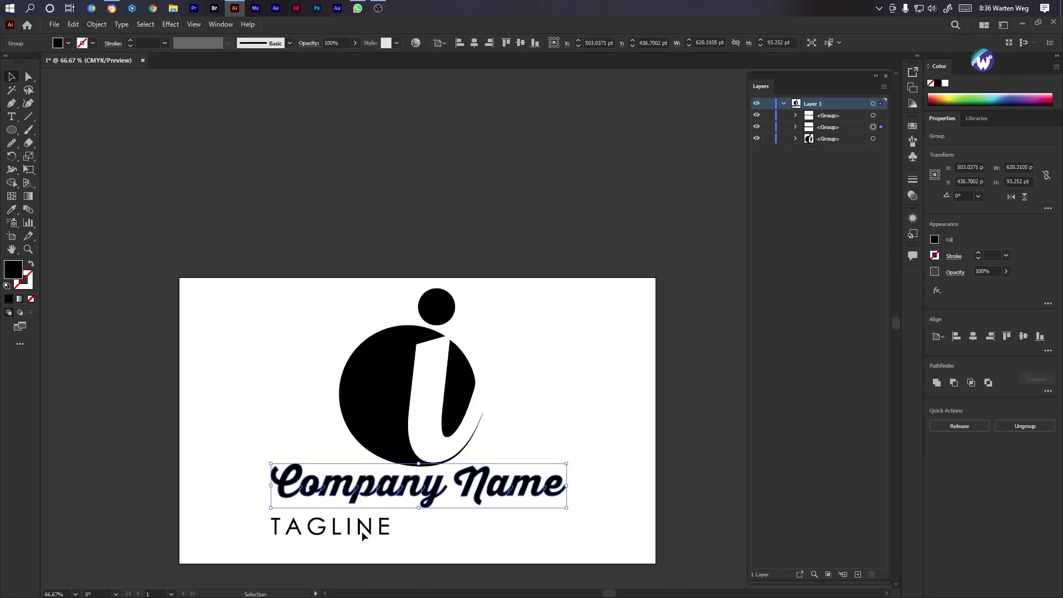
Select the logo mark, company name and tagline, align them on their horizontal centers, and deselect.
left_click(452, 530)
left_click_drag(354, 530, 368, 376)
left_click(474, 42)
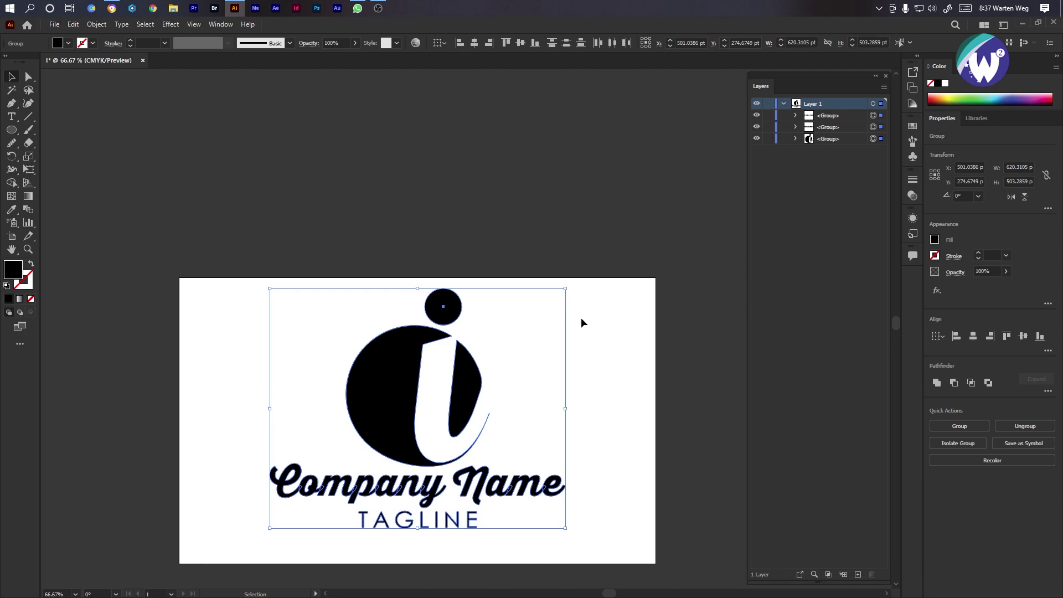
left_click(592, 340)
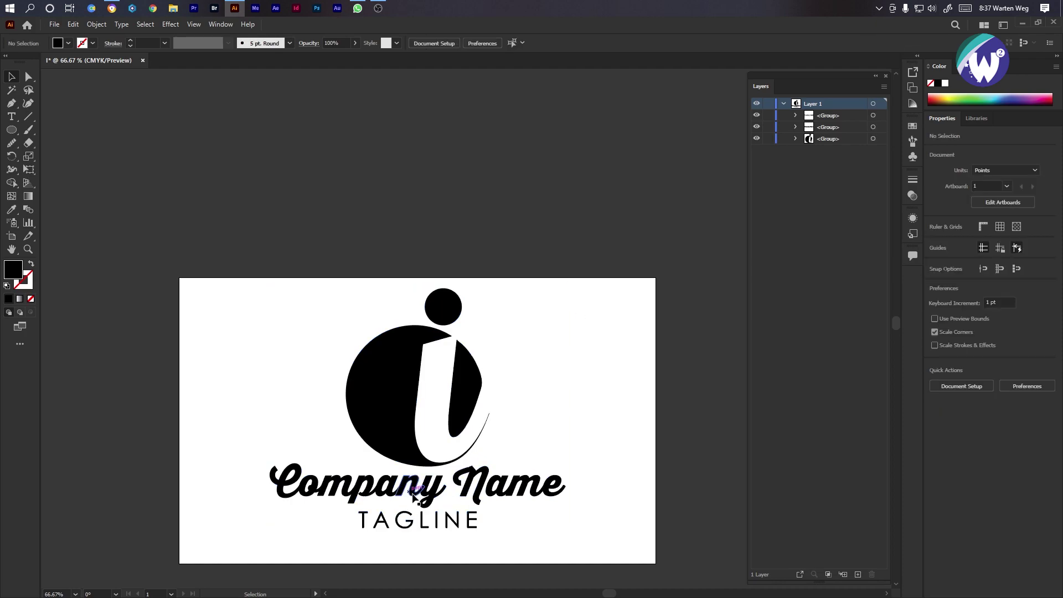
left_click_drag(436, 495, 395, 364)
scroll(399, 412, "up", 1)
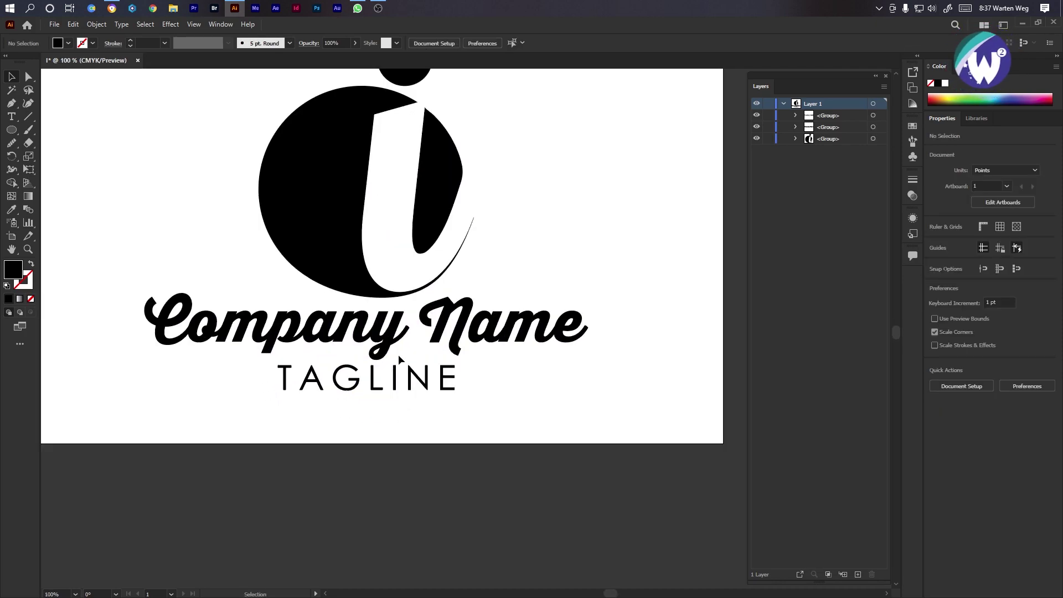
scroll(405, 360, "down", 1)
scroll(405, 361, "up", 1)
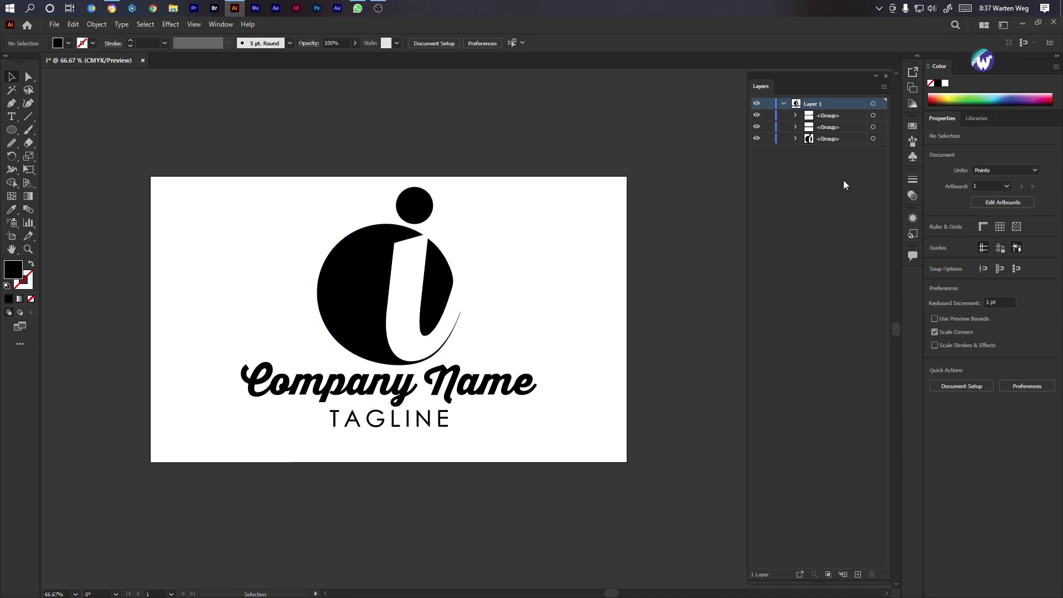
Collapse Layer 1 and rename it "One".
left_click(782, 104)
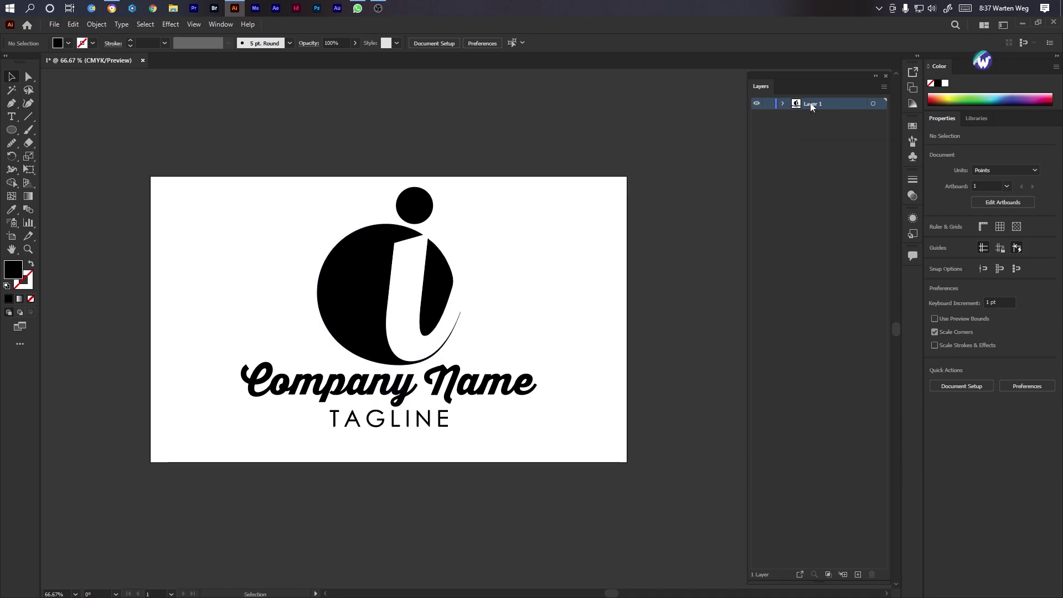
double_click(812, 104)
type("One")
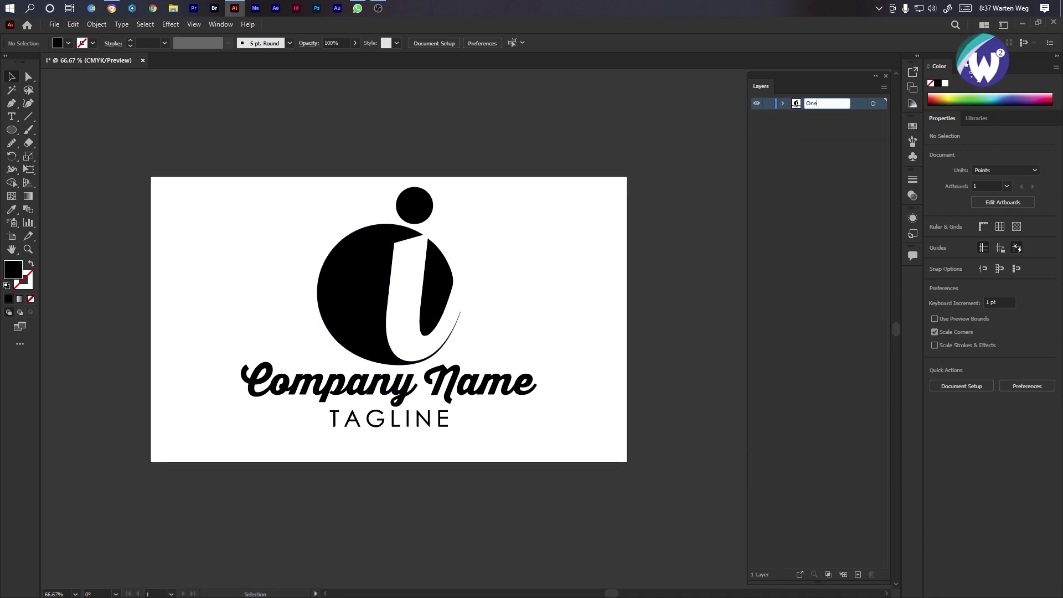
Add a new layer named "Two" above layer One, and hide layer One.
left_click(857, 574)
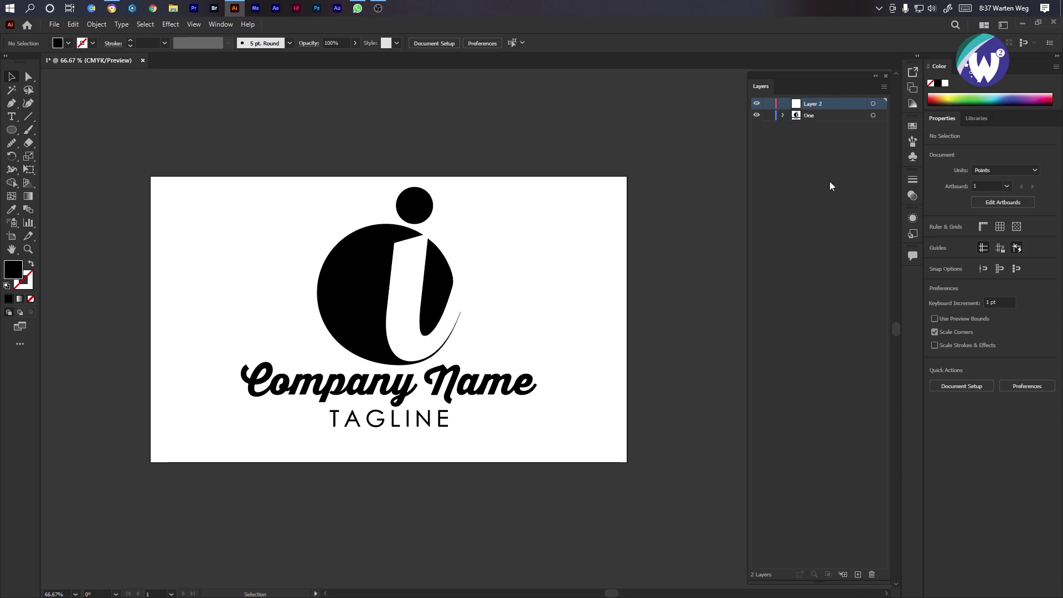
double_click(812, 105)
type("Two")
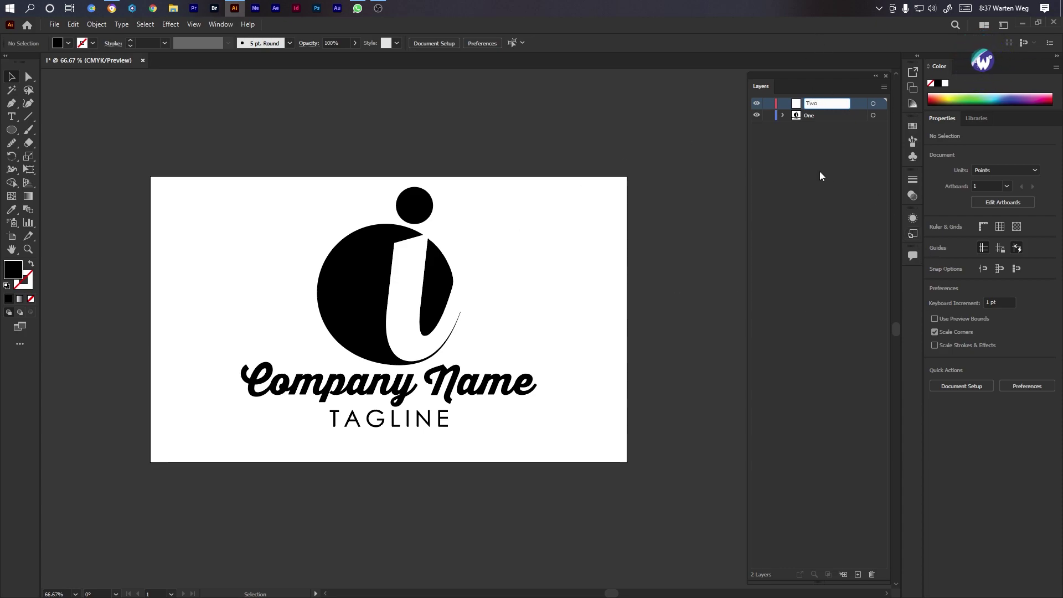
key("Return")
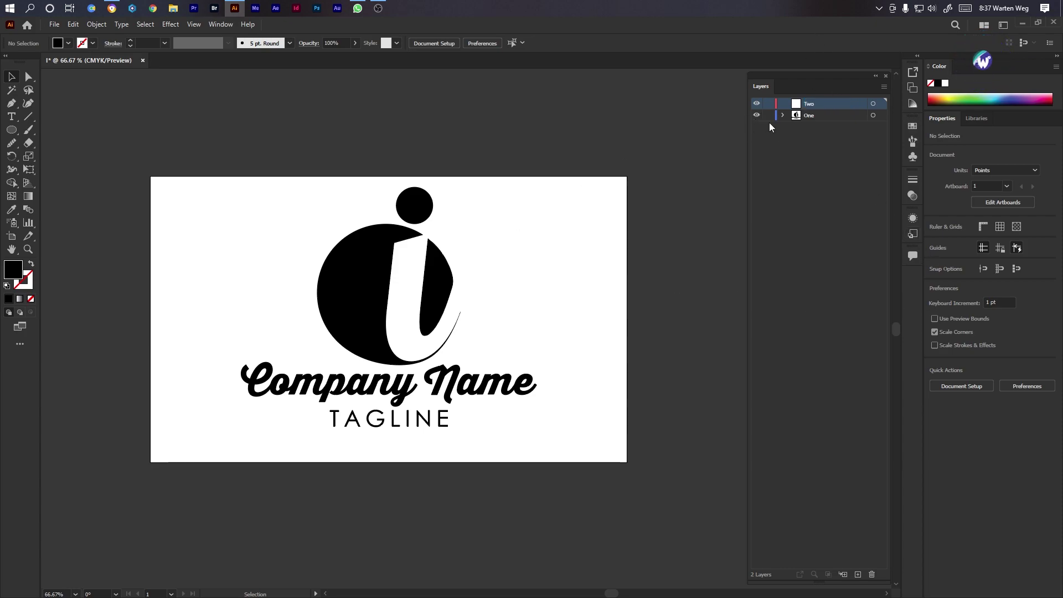
left_click(756, 115)
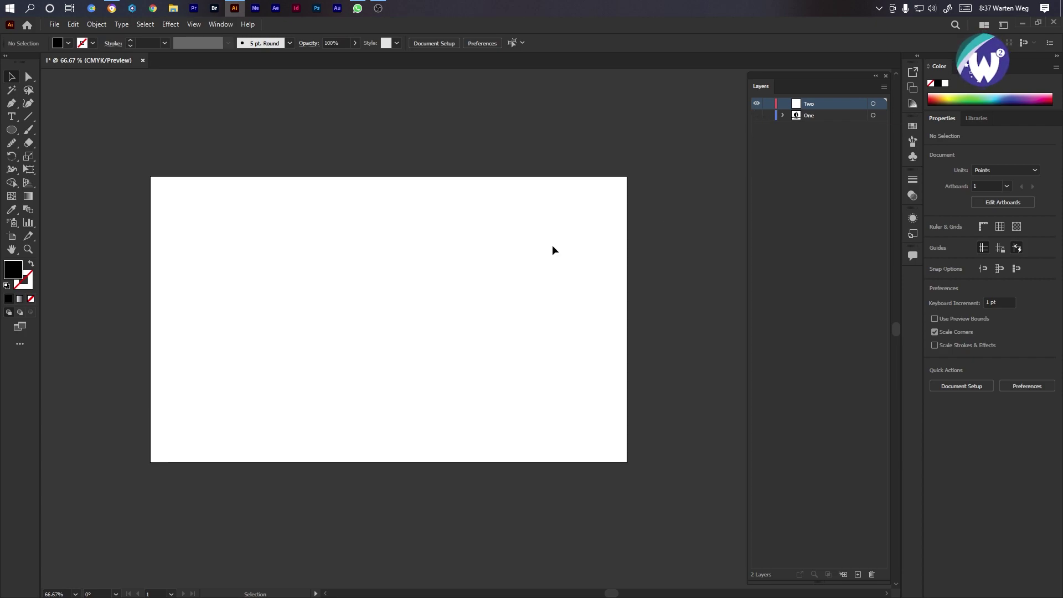
Draw a black circle about 374 pt in diameter near the middle of the artboard on layer Two.
left_click(13, 133)
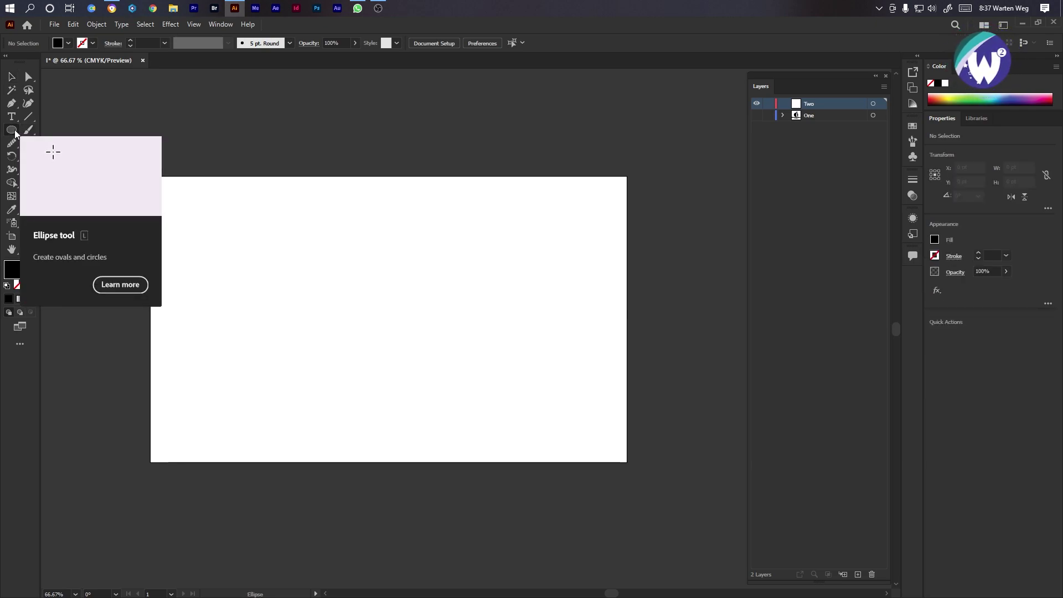
left_click_drag(289, 252, 467, 380)
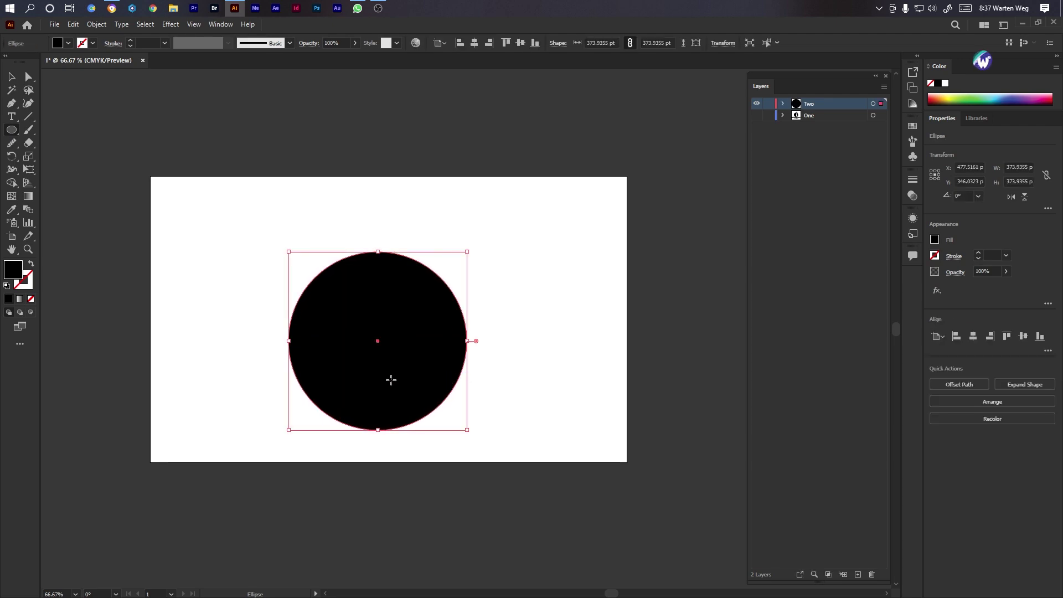
left_click_drag(390, 377, 394, 347)
Draw a closed Pen tool shape with curved sides, running from a slanted top inside the circle's upper left down past its lower edge.
key("p")
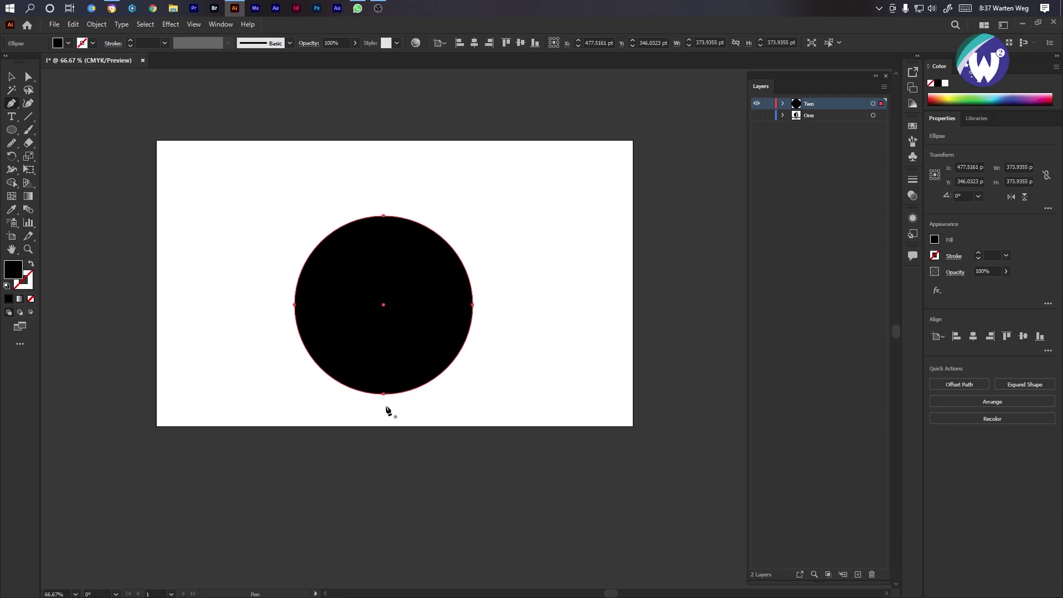
left_click(385, 406)
left_click_drag(329, 279, 266, 258)
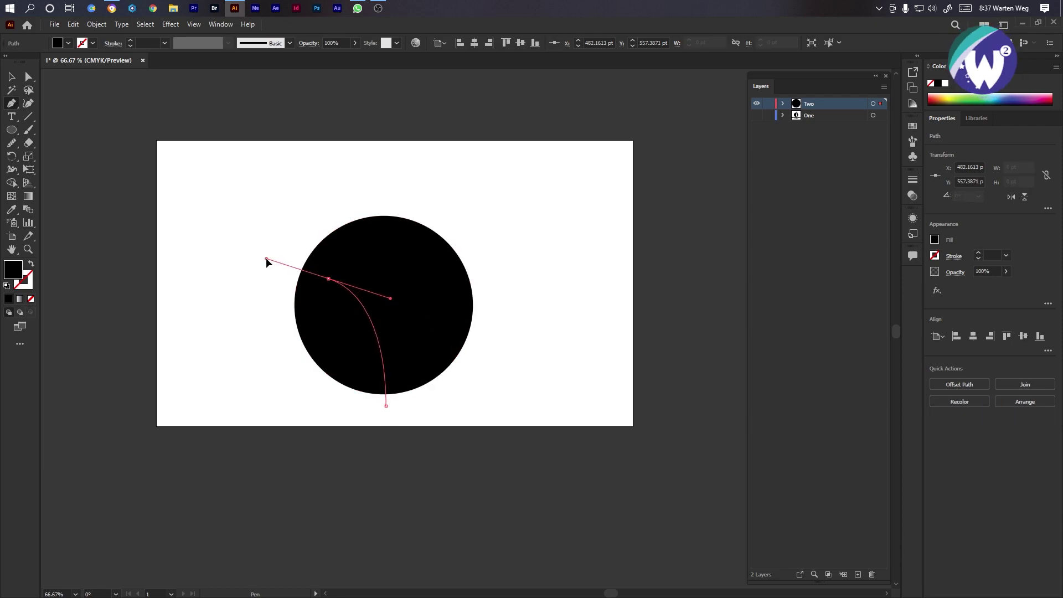
left_click(329, 279)
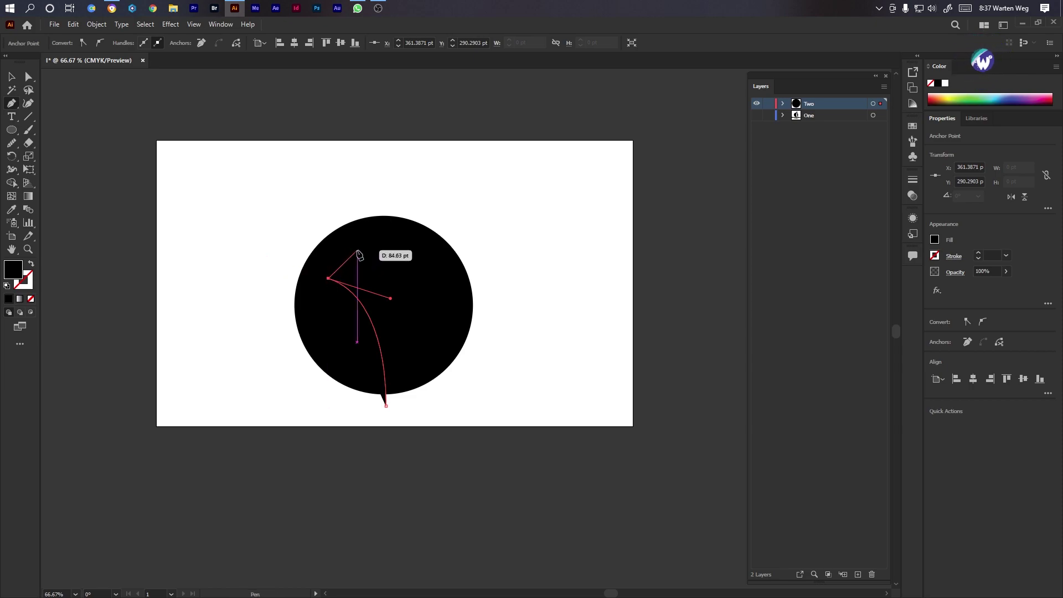
left_click(364, 244)
left_click_drag(397, 406, 386, 449)
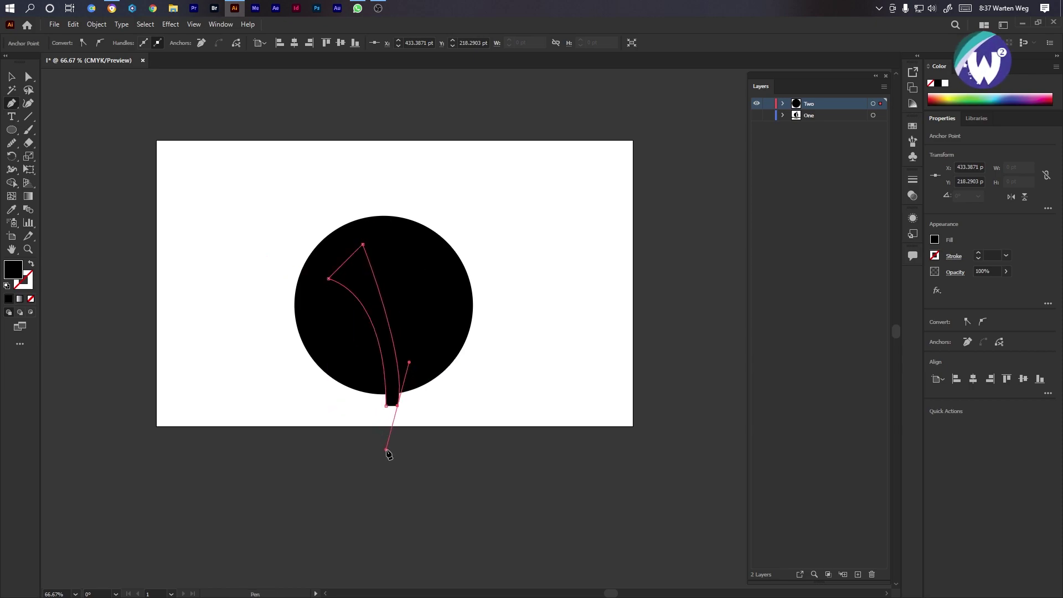
left_click(387, 407)
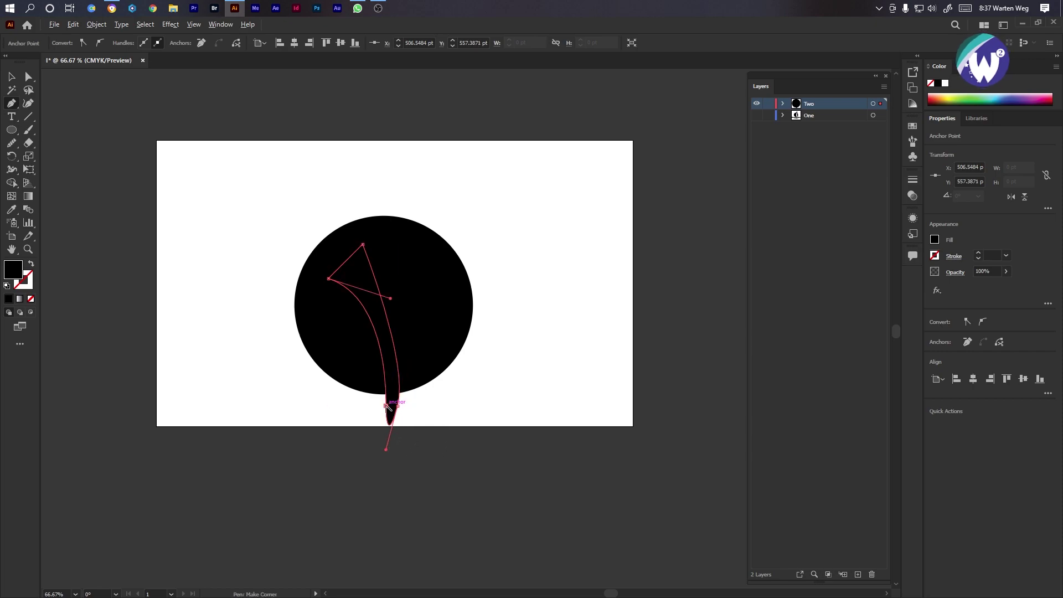
Fill the curved Pen tool shape with the artboard's white and deselect it.
key("i")
left_click(515, 368)
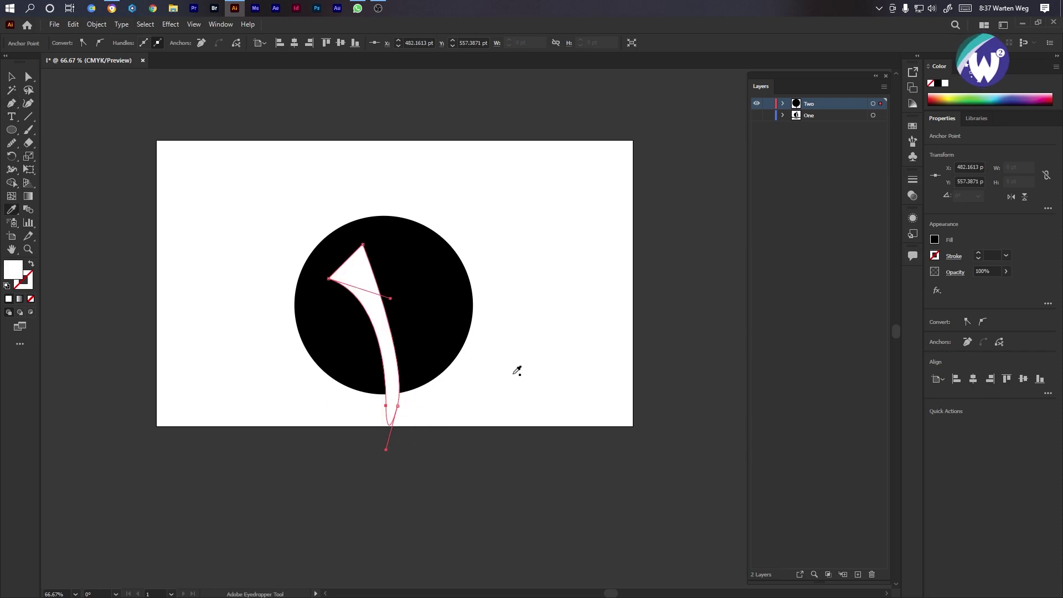
key("ctrl+shift+a")
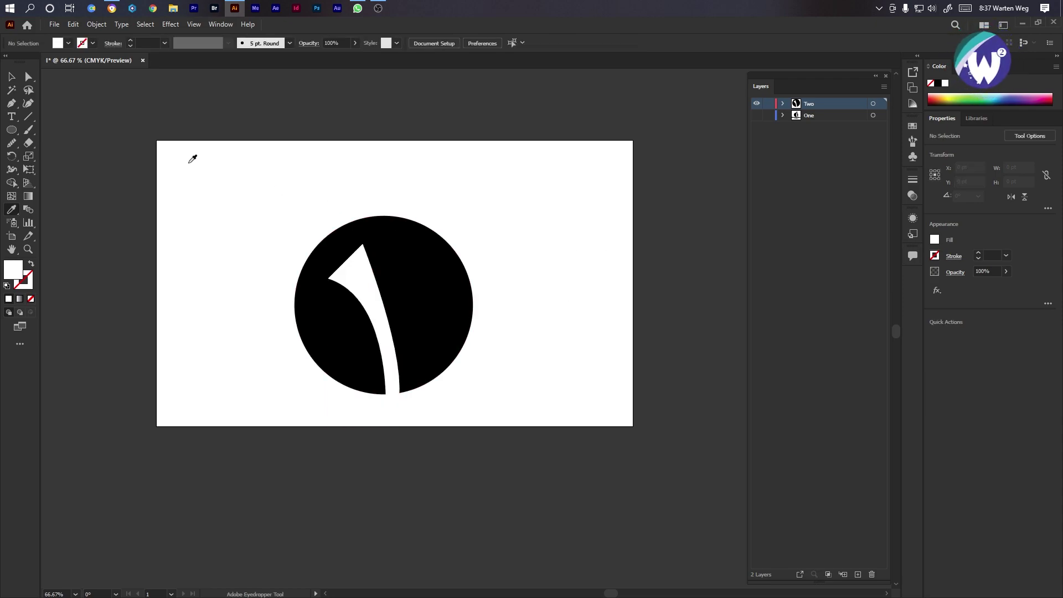
Rotate the white curved shape about 10° clockwise and shift it slightly up inside the black circle.
key("v")
left_click(351, 290)
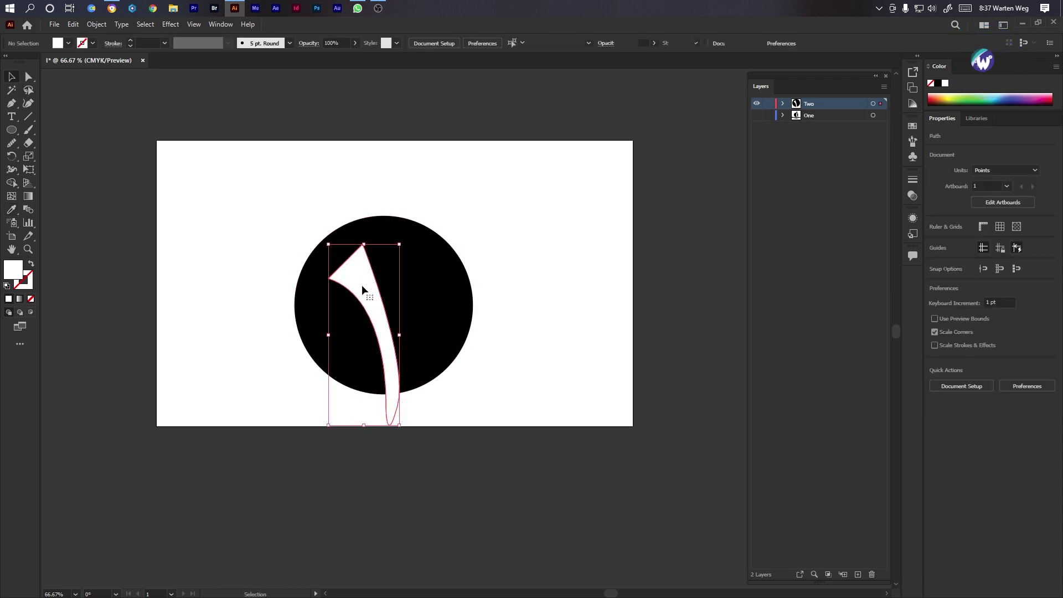
left_click_drag(404, 426, 388, 436)
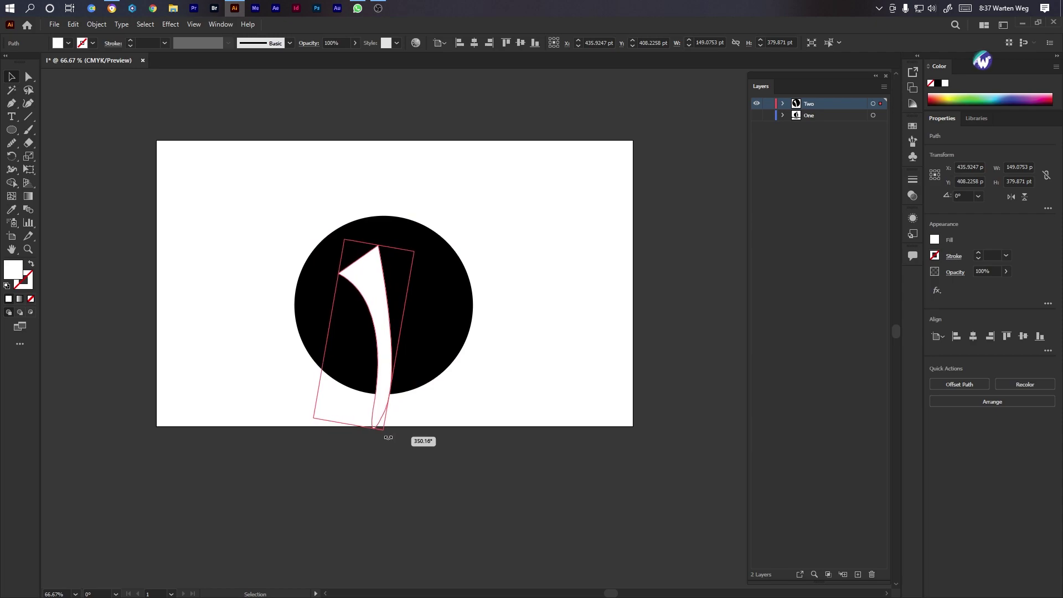
left_click_drag(380, 391, 380, 391)
left_click(556, 332)
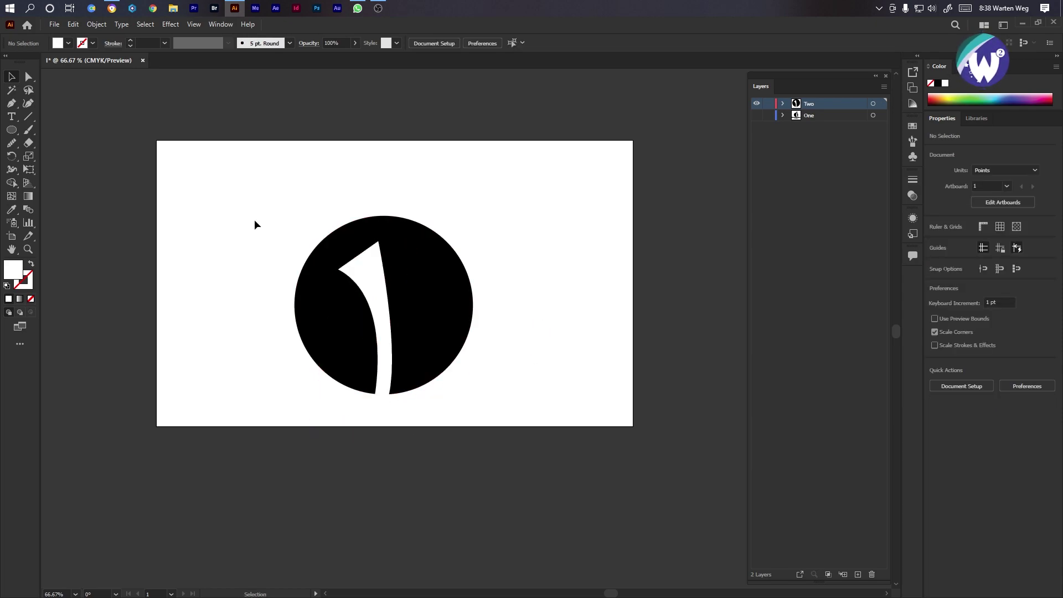
Duplicate the black circle and shrink the copy into a dot about 93 pt in diameter above the circle's upper left.
left_click_drag(431, 311, 277, 211)
left_click_drag(230, 118, 331, 206)
left_click(530, 228)
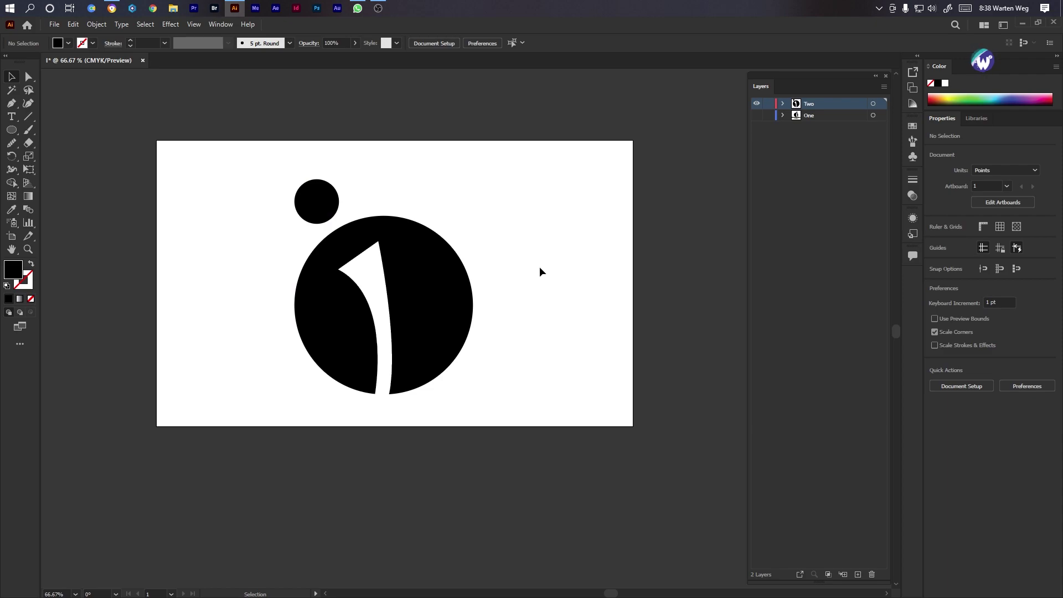
Rotate the white shape about 4° further clockwise and move the dot slightly right and up, nearer the middle of the circle.
left_click(379, 299)
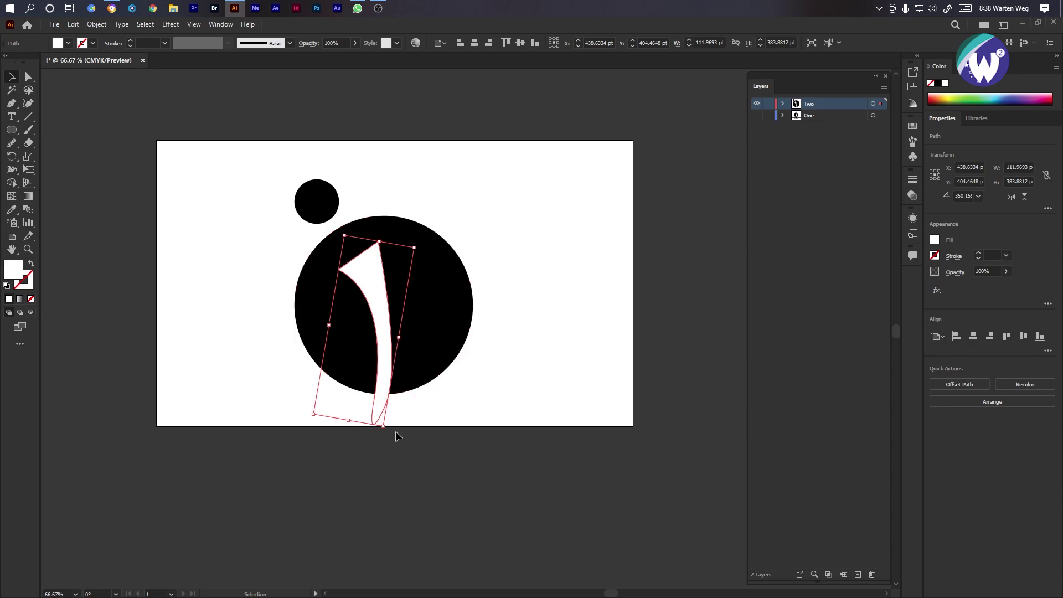
left_click_drag(387, 433, 380, 441)
left_click_drag(319, 211, 339, 197)
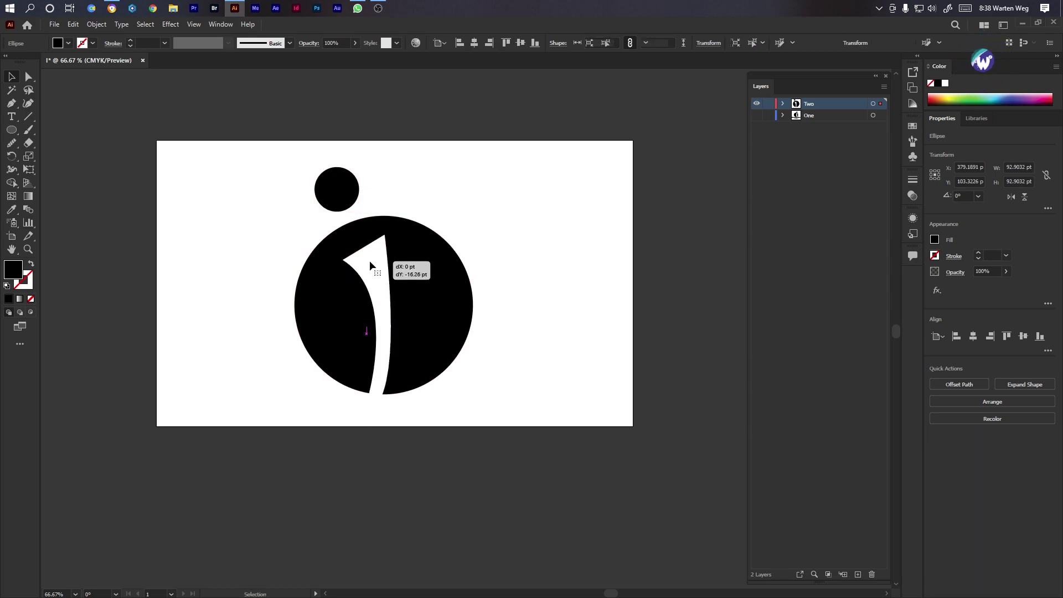
Enlarge the white shape to about 131 × 501 pt and place it so its tail runs well below the circle.
left_click(370, 264)
left_click_drag(423, 244, 445, 218)
left_click_drag(376, 269, 373, 280)
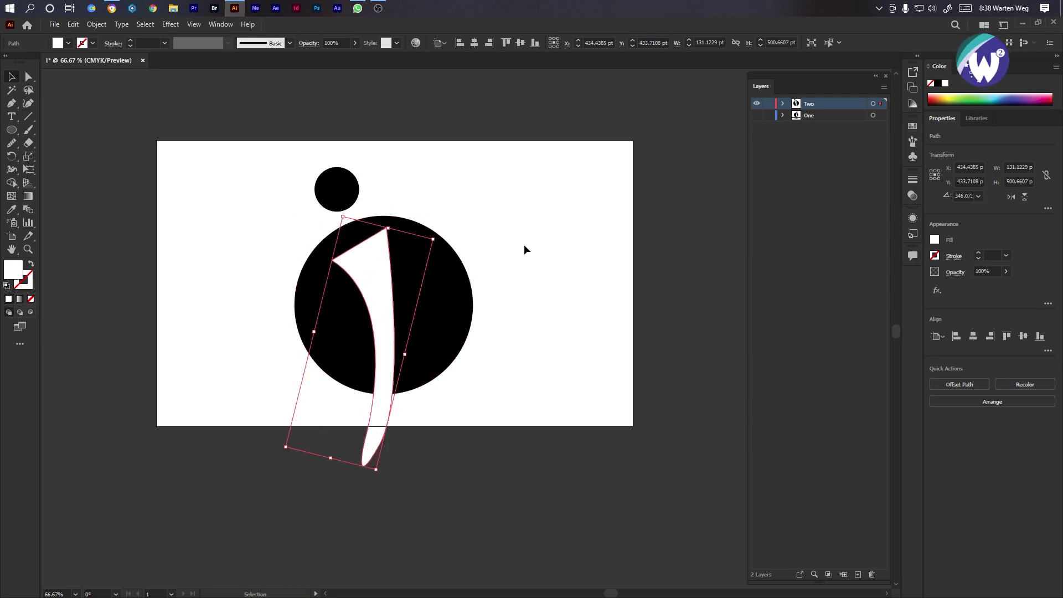
left_click(523, 244)
Cut the white shape out of the large circle and remove its overhanging tail with the Shape Builder tool.
left_click_drag(386, 208, 281, 313)
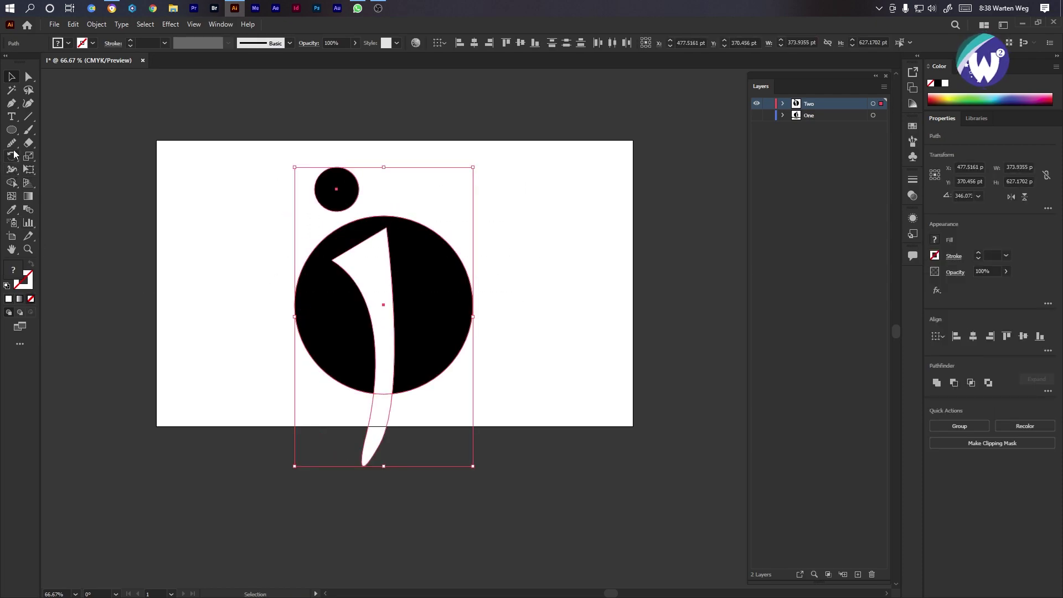
left_click(11, 182)
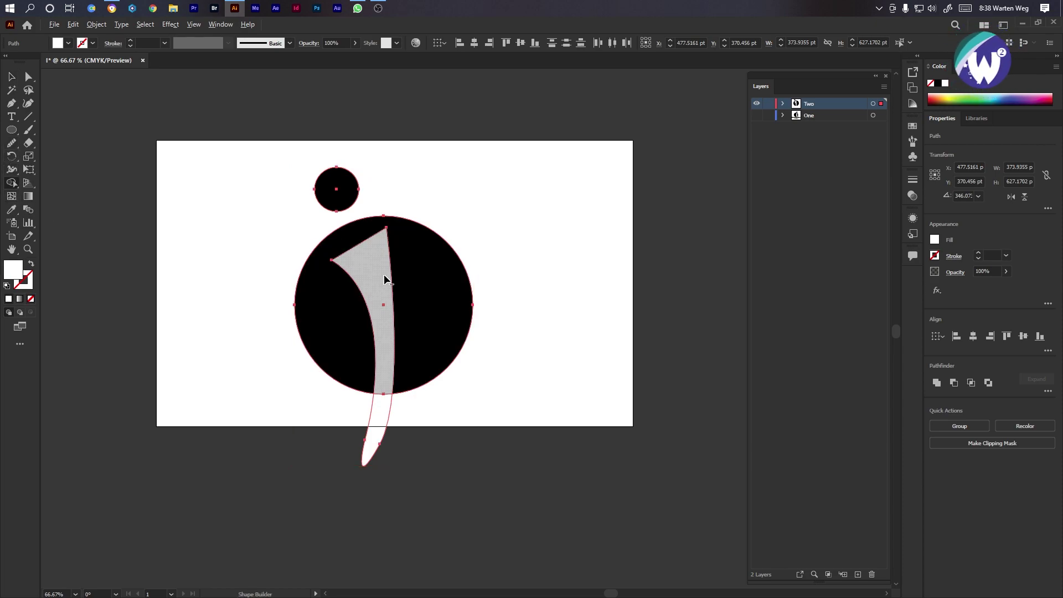
left_click_drag(390, 331, 397, 387)
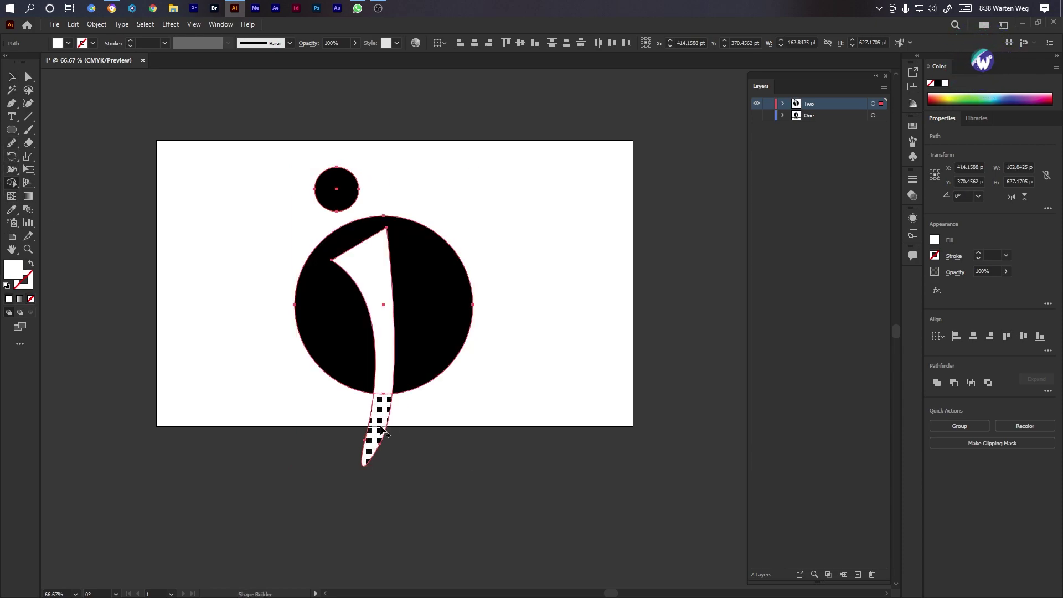
left_click_drag(376, 445, 374, 386)
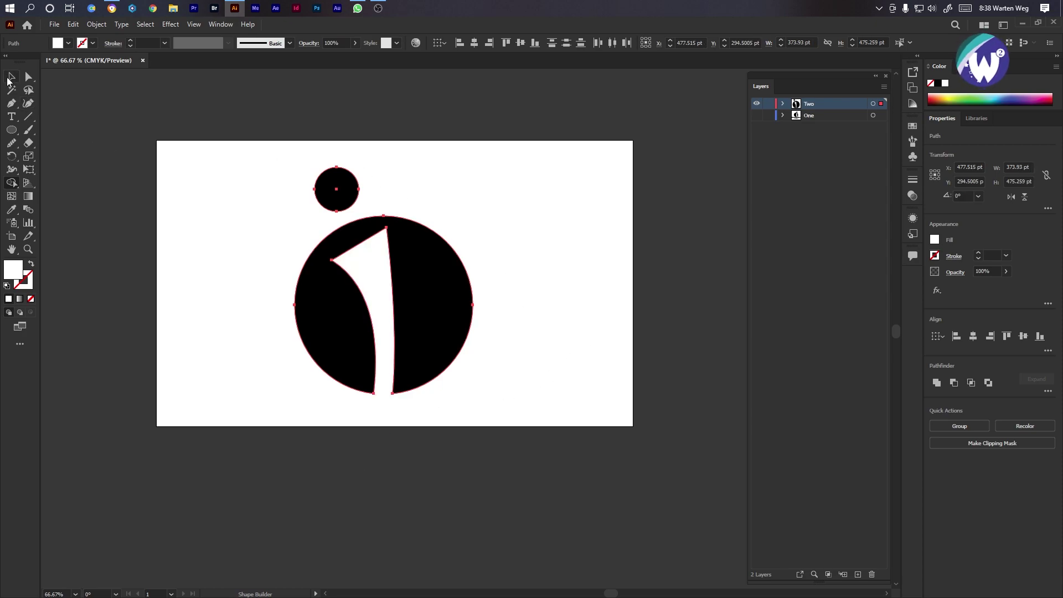
Group the dot and the cut circle into a single icon.
key("ctrl+g")
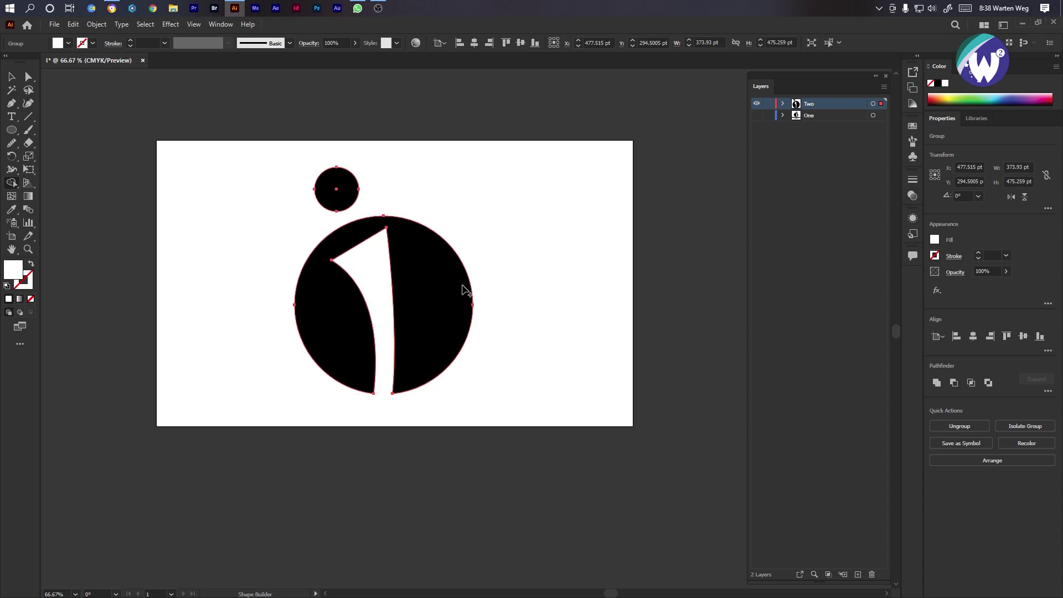
left_click(448, 292)
key("ctrl+z")
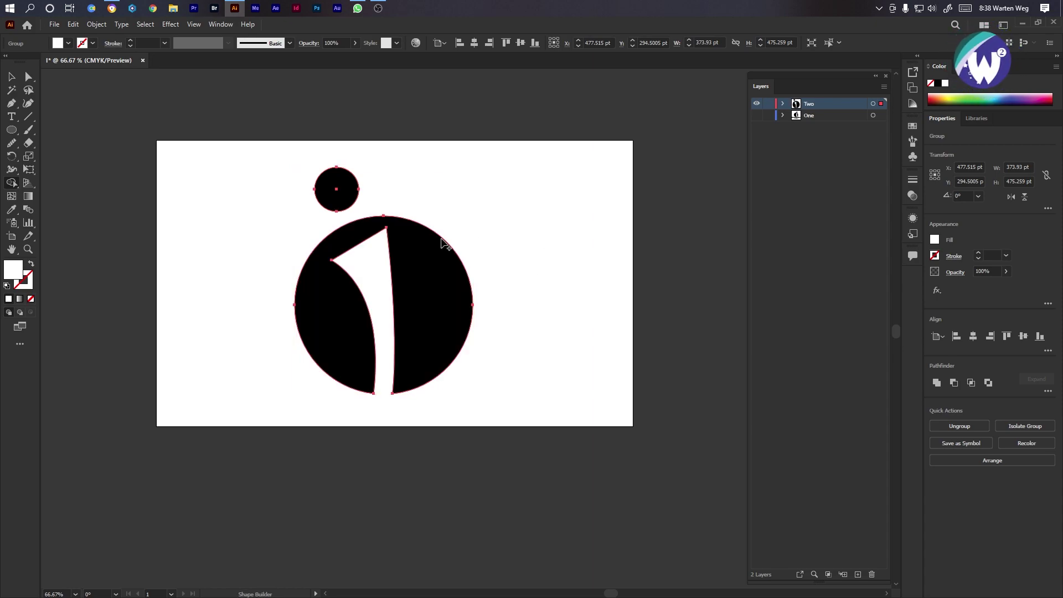
key("v")
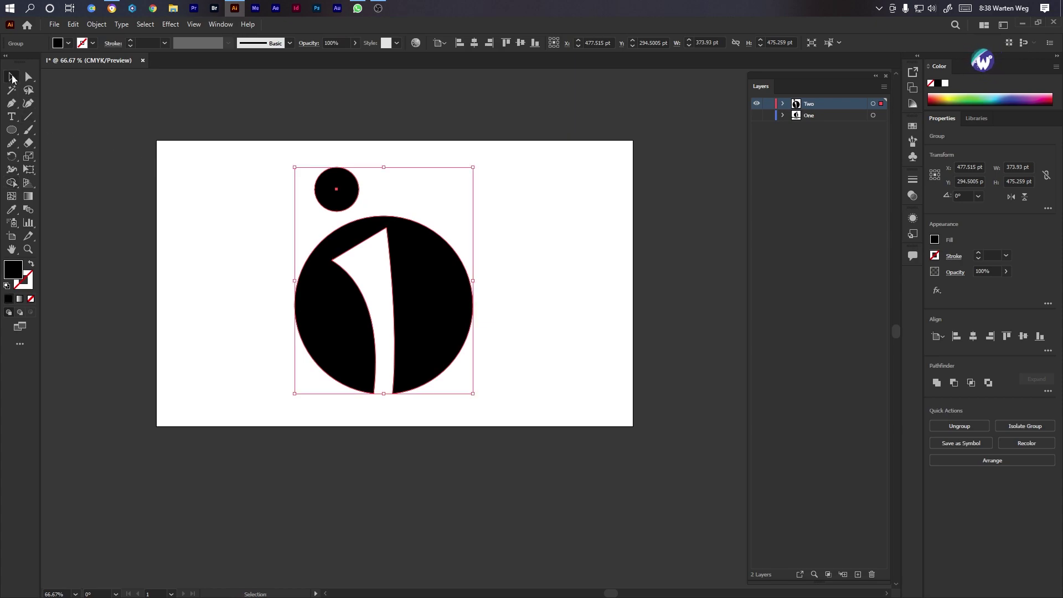
left_click(476, 179)
left_click_drag(546, 176, 231, 348)
Copy the company name and tagline groups from layer One into layer Two.
left_click(782, 105)
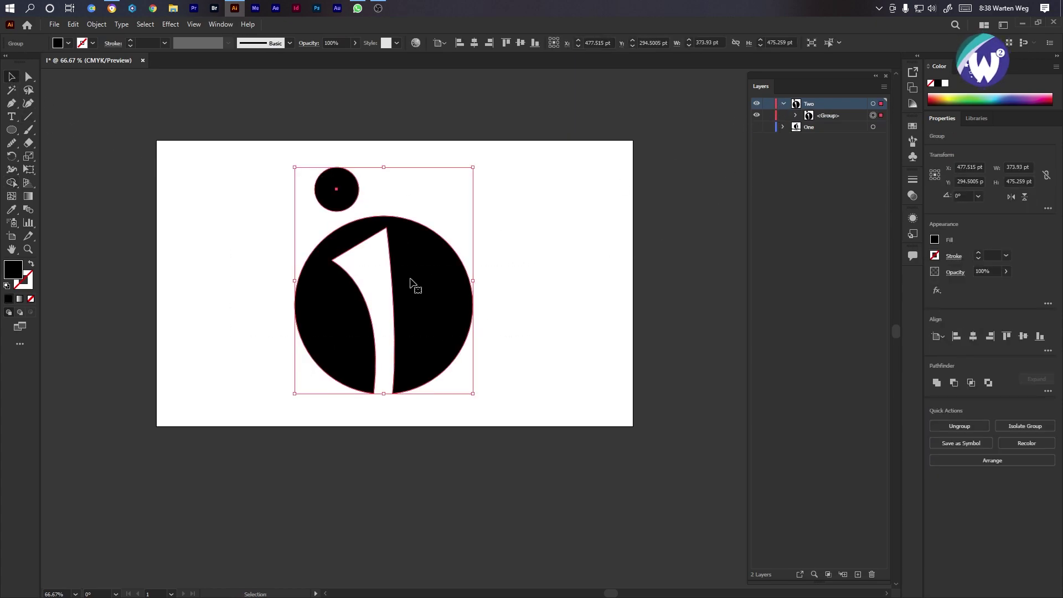
left_click(783, 127)
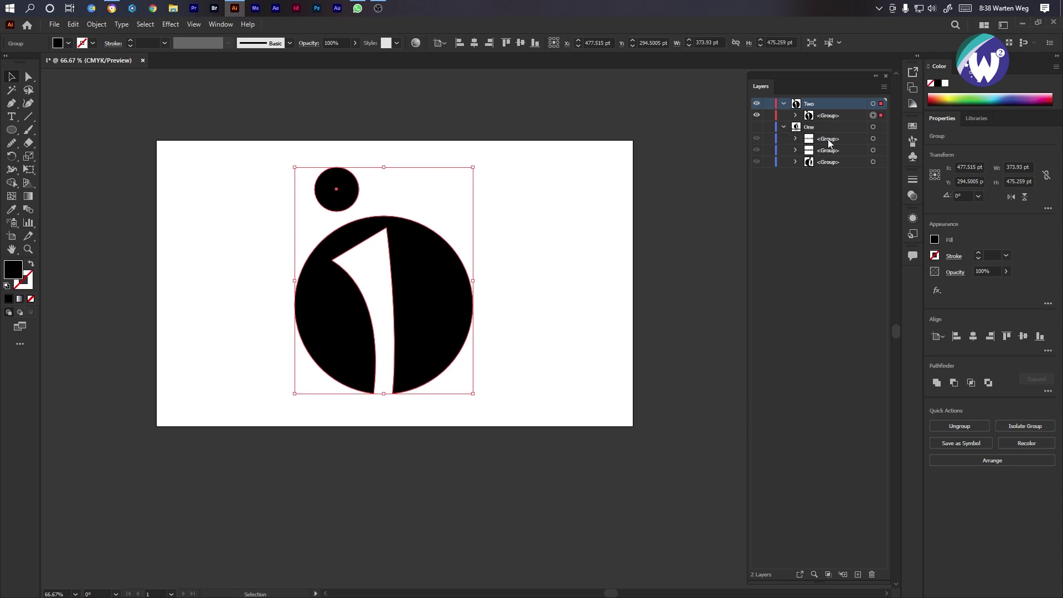
left_click(829, 139)
left_click(826, 151, "shift")
left_click_drag(826, 142, 814, 111)
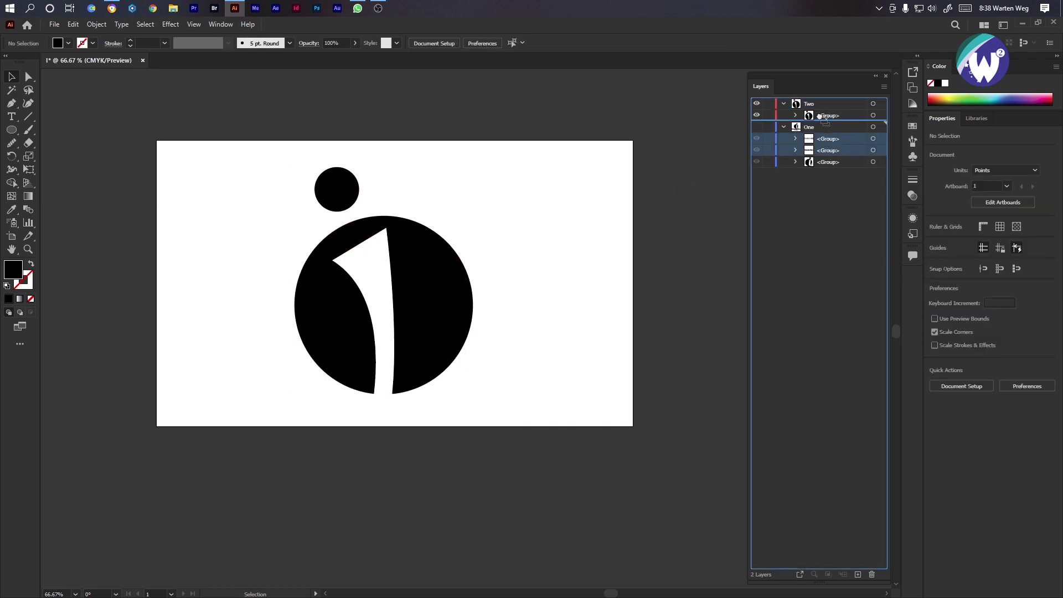
left_click(647, 167)
Scale the company name and tagline down to about 435 pt wide and resize the icon to sit just above them.
left_click(426, 310)
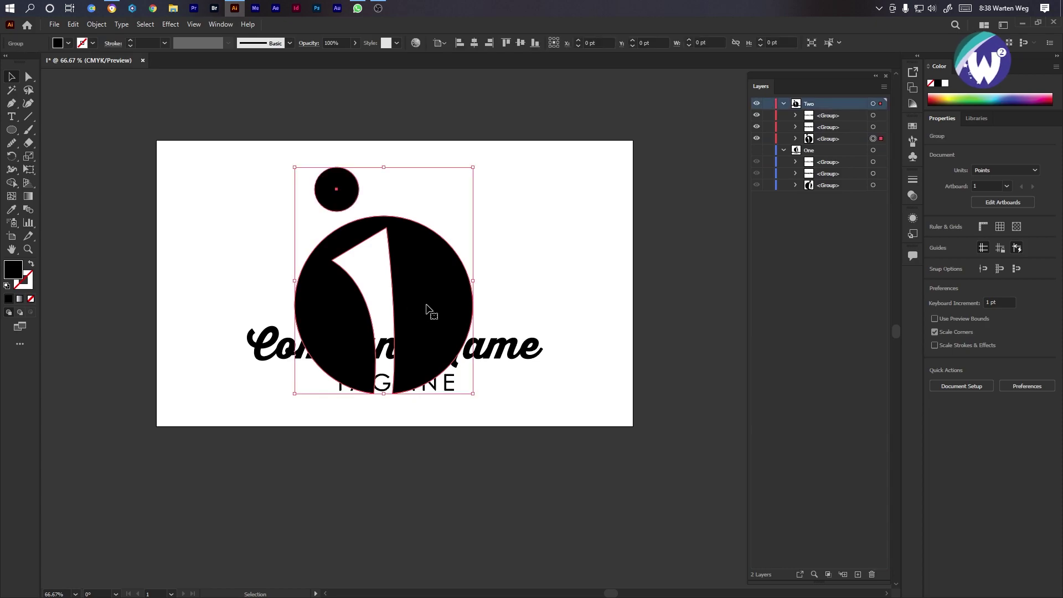
left_click_drag(382, 395, 402, 299)
left_click_drag(394, 198, 397, 181)
left_click_drag(450, 406, 398, 346)
left_click(422, 304)
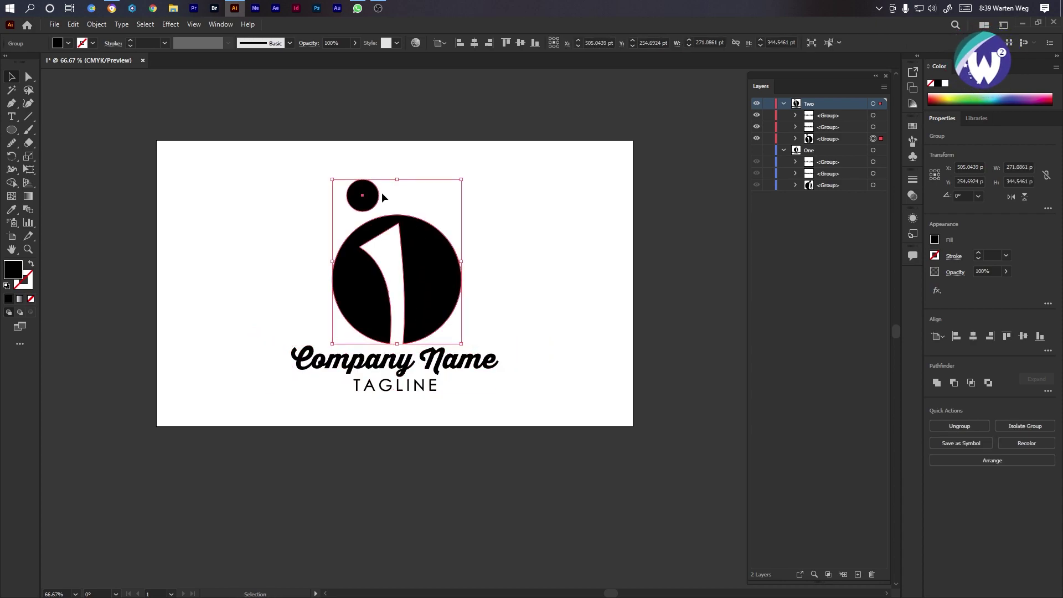
left_click_drag(399, 179, 398, 155)
left_click_drag(411, 264, 408, 254)
Select the icon, company name and tagline and centre them horizontally on the artboard.
left_click(521, 269)
left_click_drag(543, 263, 320, 372)
left_click_drag(545, 202, 363, 434)
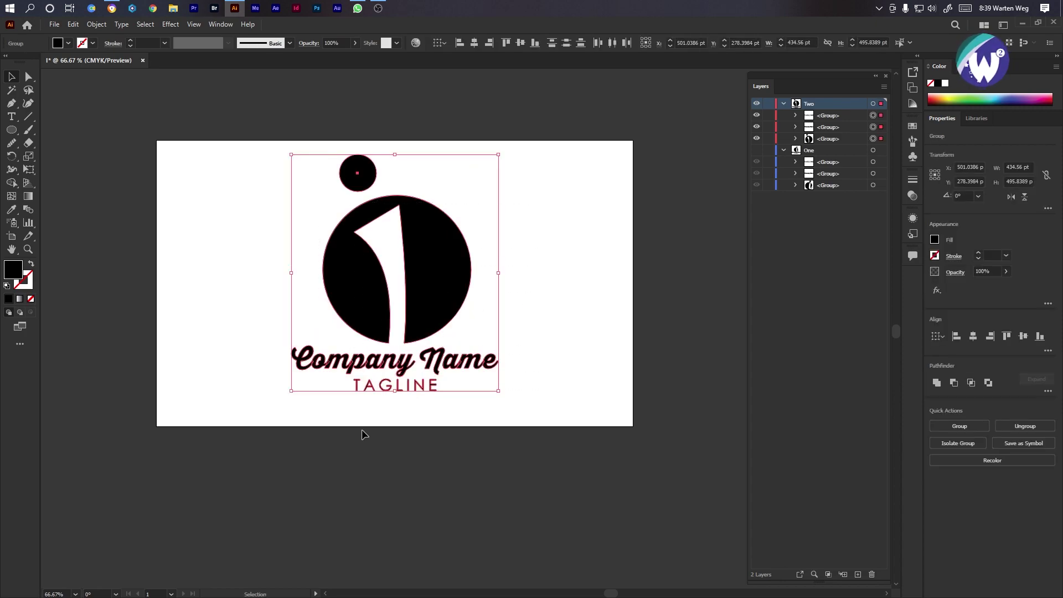
left_click(474, 44)
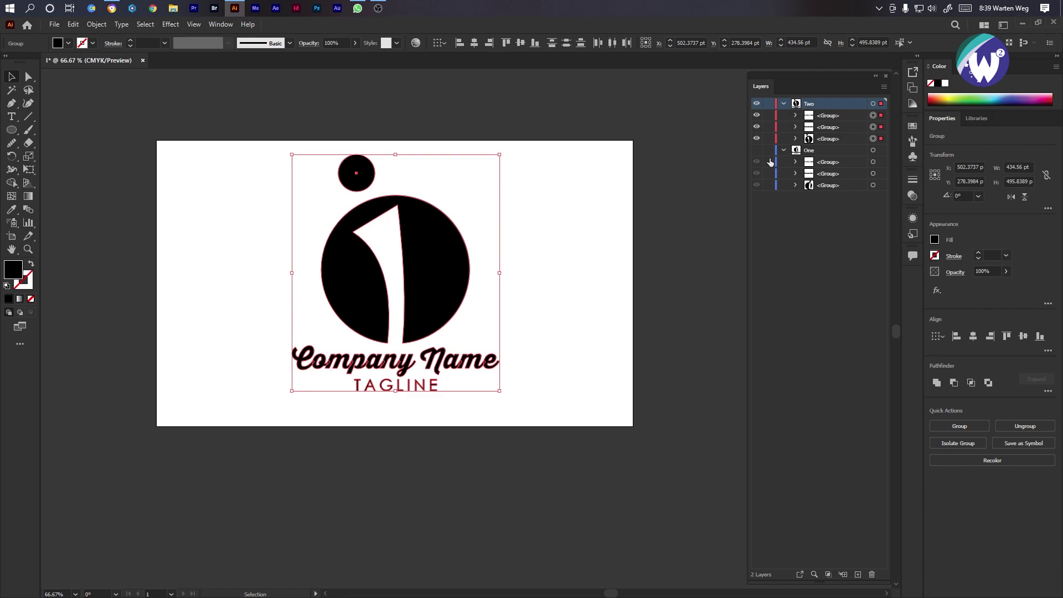
Collapse layers One and Two, add a layer named "Three" above them, and hide layer Two.
left_click(784, 150)
left_click(783, 103)
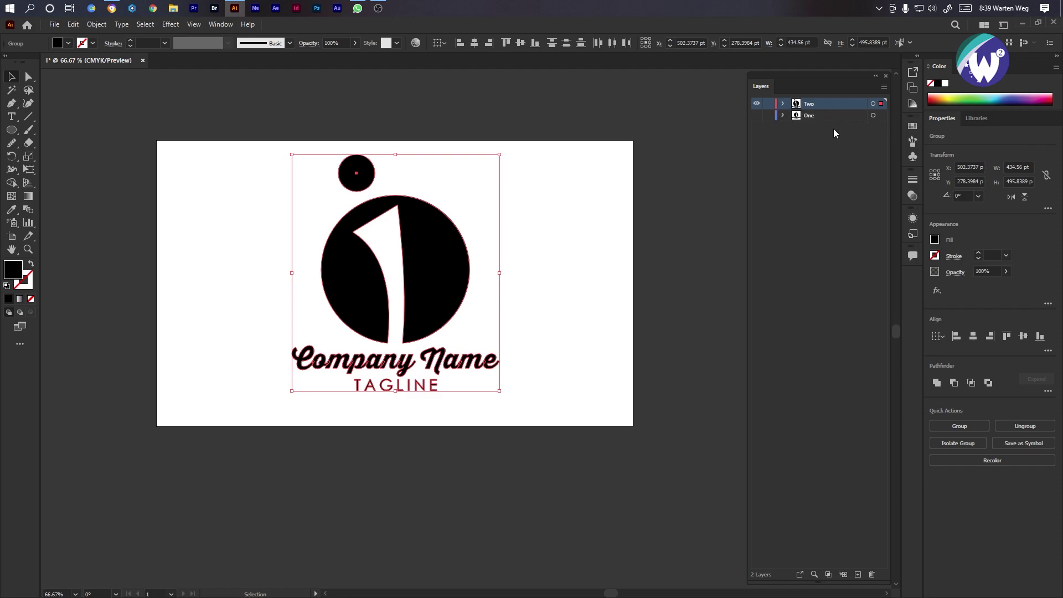
left_click(858, 574)
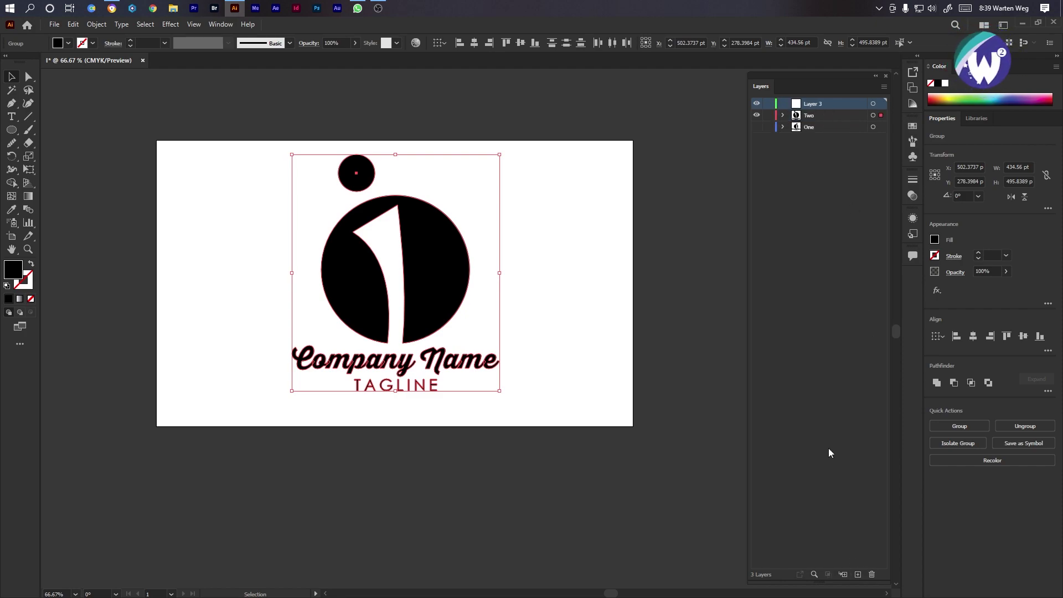
double_click(811, 103)
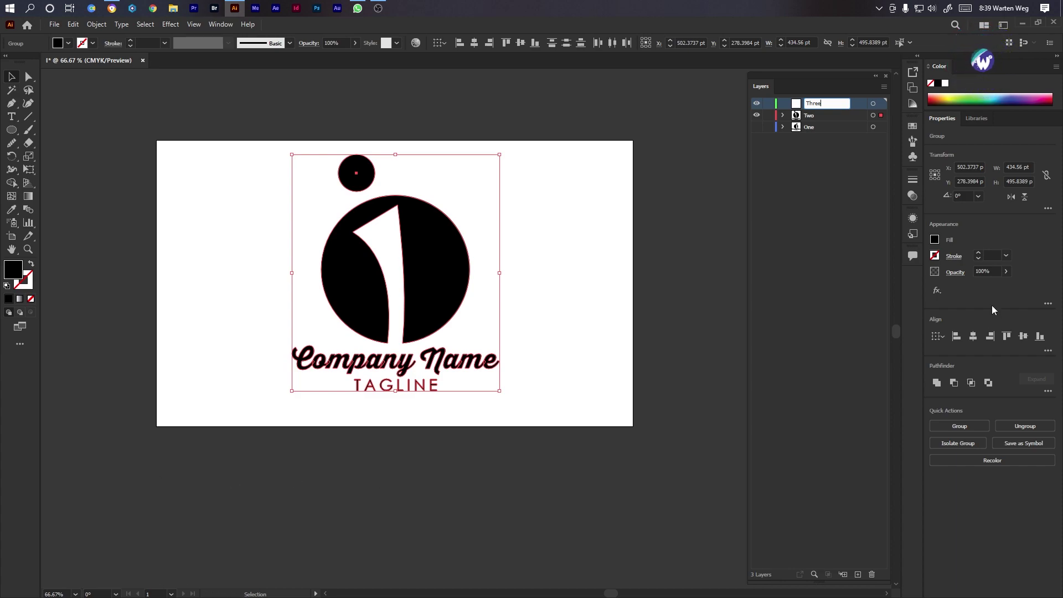
key("Return")
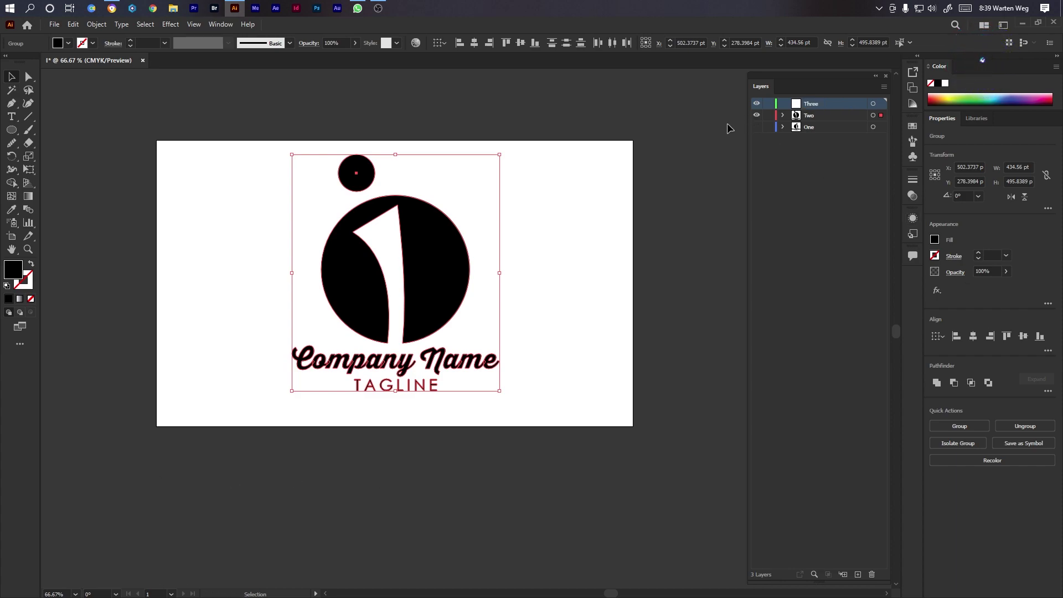
left_click(757, 116)
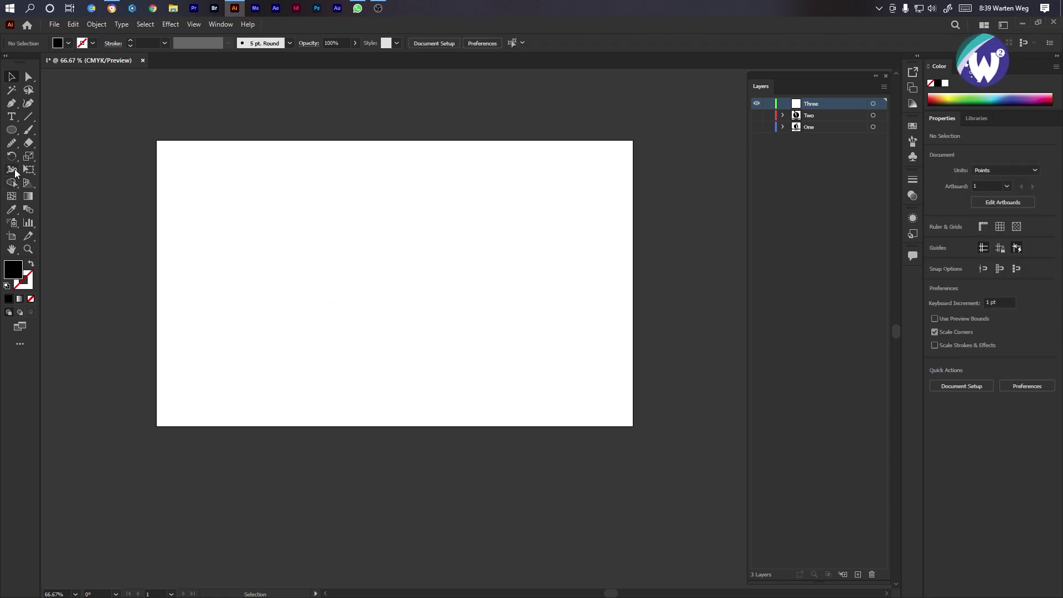
Draw a black hexagon with a point at the top, about 323 × 373 pt, near the middle of the artboard on layer Three.
left_click_drag(12, 132, 55, 169)
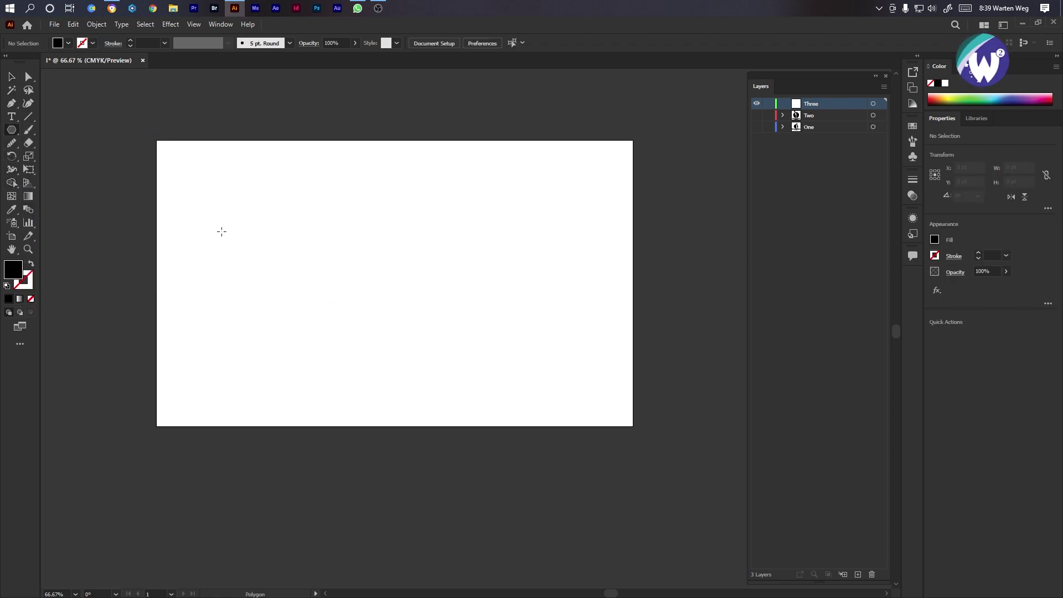
left_click_drag(326, 243, 391, 194)
left_click(10, 79)
left_click_drag(368, 266, 424, 306)
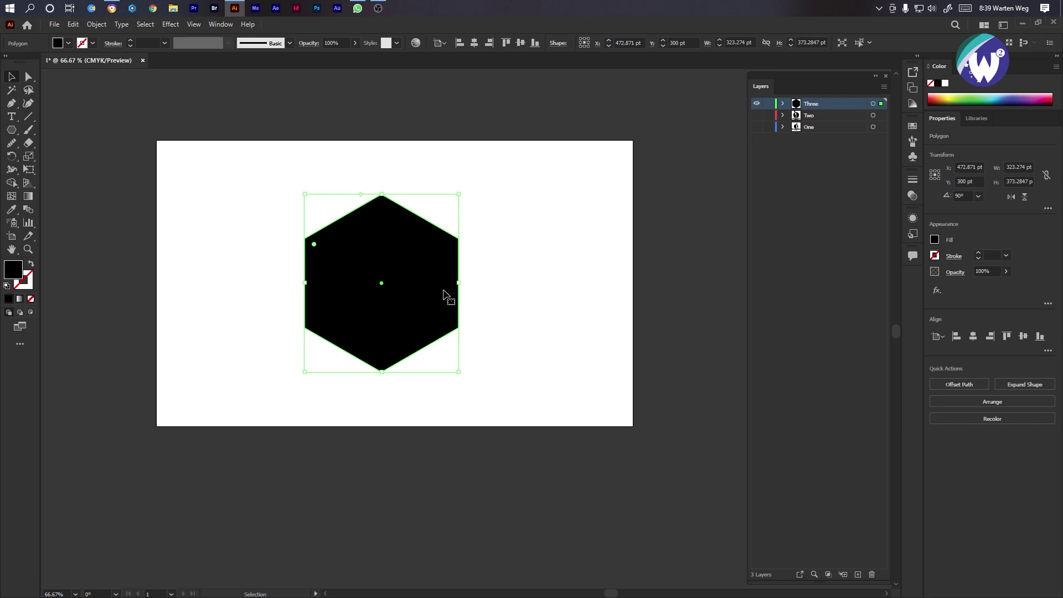
Duplicate the hexagon about 36 pt to the left and fill the copy with white.
left_click_drag(446, 293, 427, 295, "alt")
key("i")
left_click(506, 238)
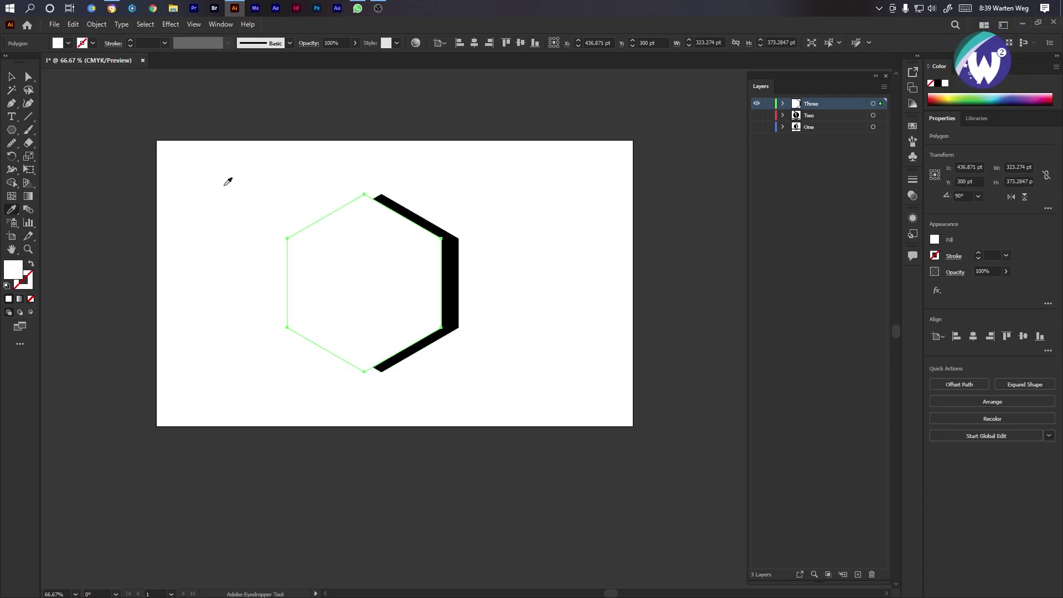
left_click(14, 77)
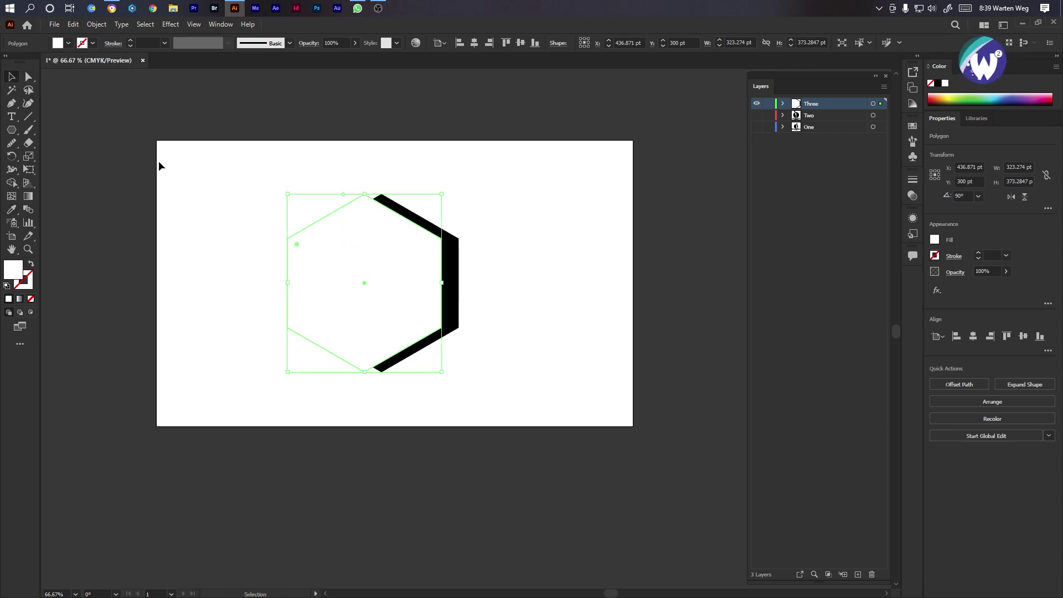
Shrink the white hexagon proportionally and centre it inside the black one, leaving an even black outline.
left_click(287, 285, "shift")
left_click(337, 285)
left_click_drag(286, 285, 308, 284)
left_click_drag(337, 282, 351, 287)
left_click_drag(487, 198, 344, 288)
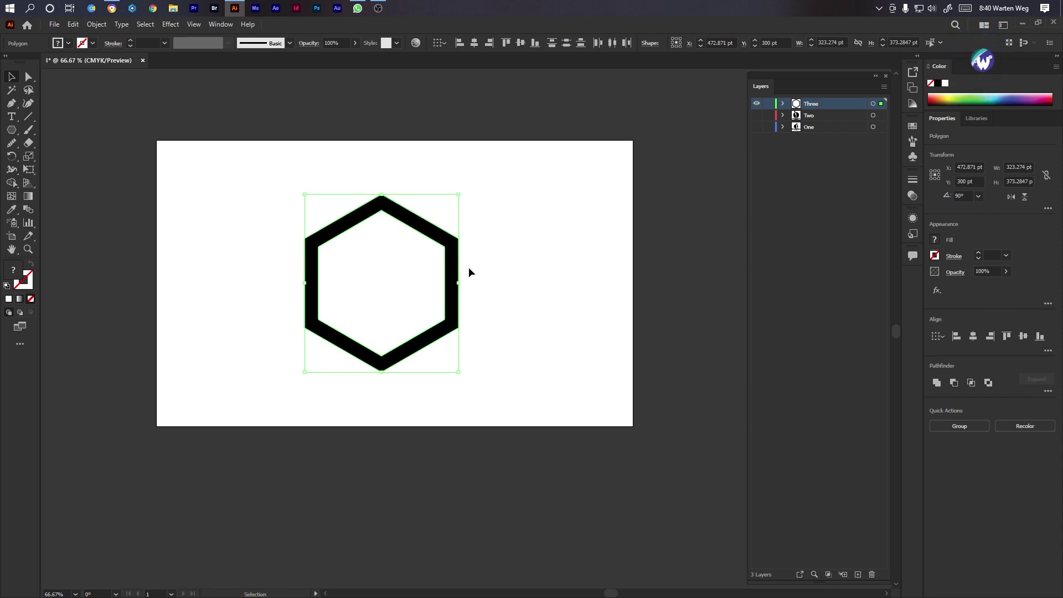
Draw a black rectangle about 29 × 74 pt, as wide as the hexagon's vertical side, and place it beside the hexagon's right edge.
left_click_drag(12, 127, 64, 133)
scroll(450, 262, "up", 1)
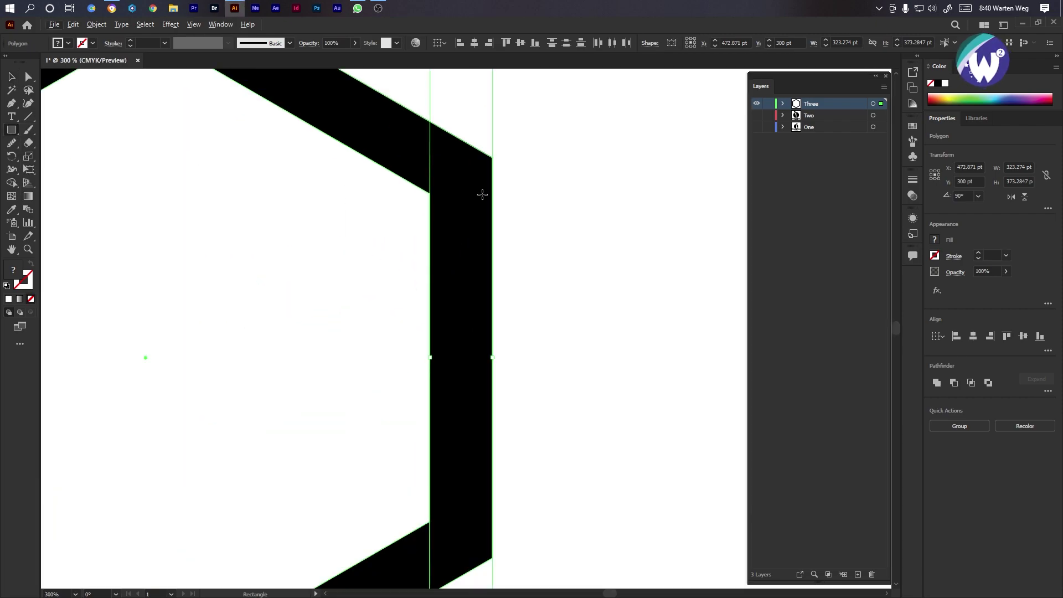
left_click_drag(490, 208, 431, 366)
left_click_drag(457, 330, 566, 342)
key("i")
left_click(465, 304)
left_click(14, 81)
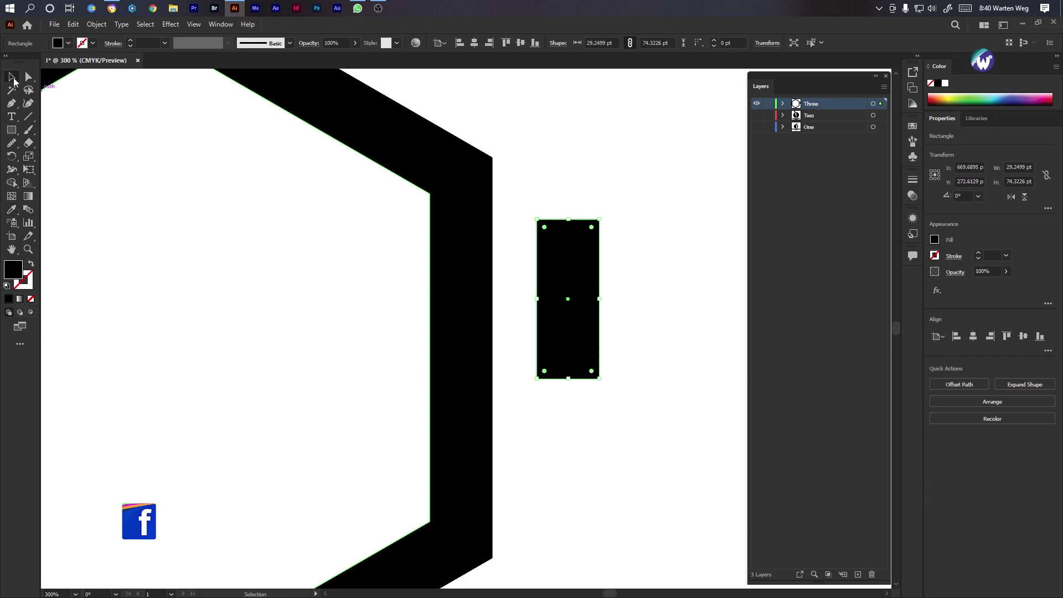
Place the black rectangle inside the hexagon, stretch it to about 239 pt tall down into the bottom corner, and centre it horizontally.
scroll(169, 296, "down", 4)
left_click_drag(137, 306, 270, 306)
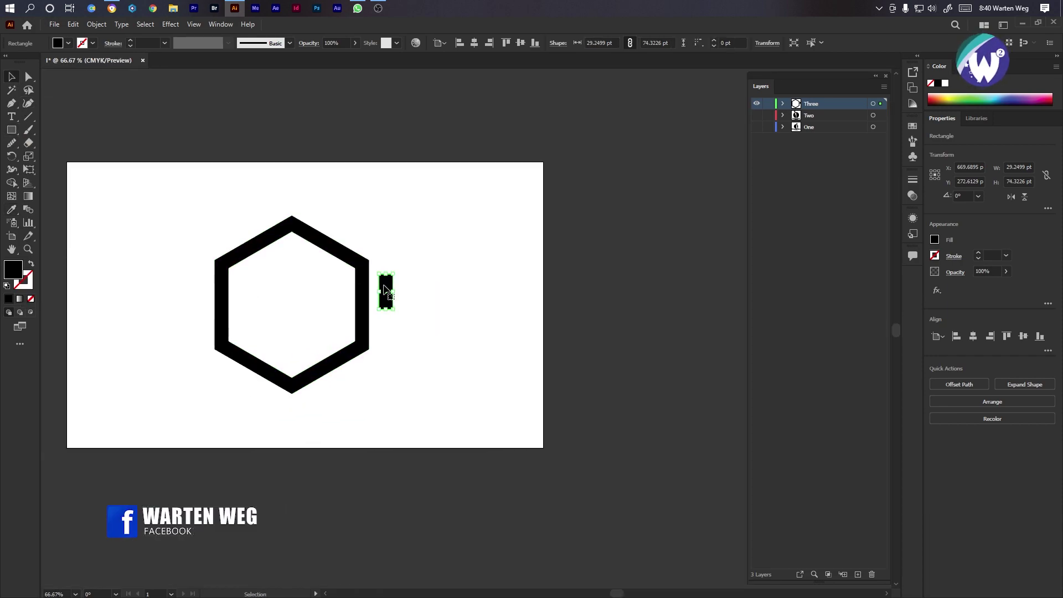
left_click_drag(387, 289, 291, 273)
left_click_drag(387, 287, 258, 322)
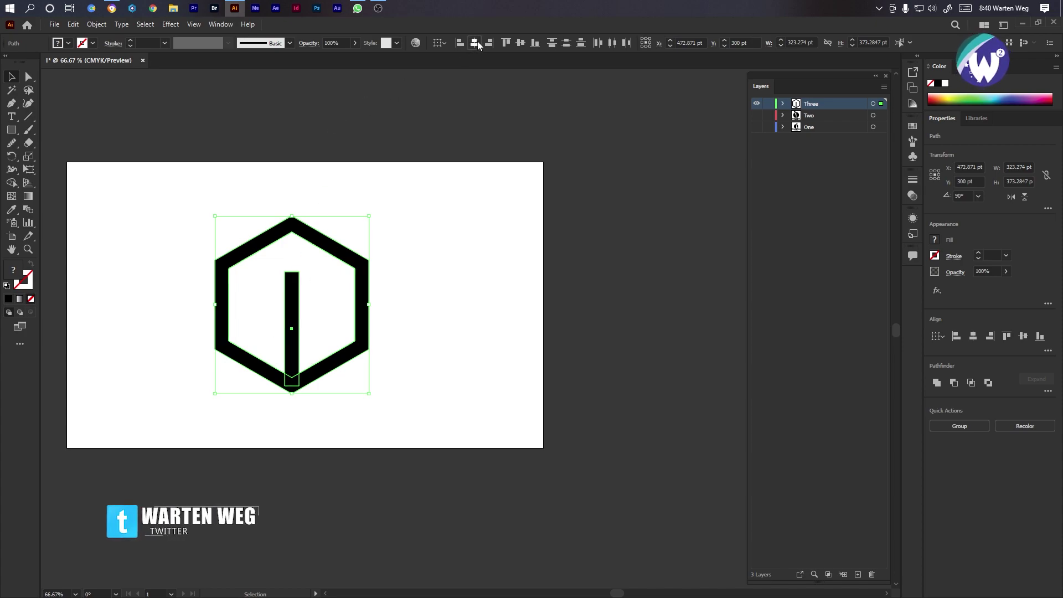
Duplicate the central bar once on each side so the copies touch it edge to edge.
scroll(291, 327, "up", 3)
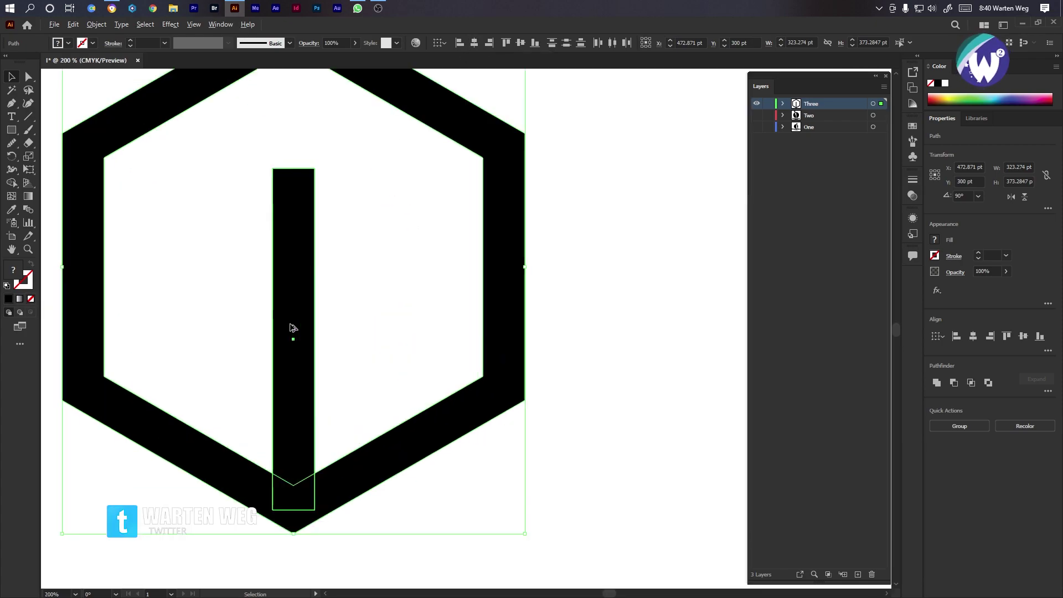
left_click(563, 343)
left_click_drag(308, 352, 289, 339)
Fill the middle bar with white and extend it to about 261 pt tall, past the hexagon's lowest point.
key("i")
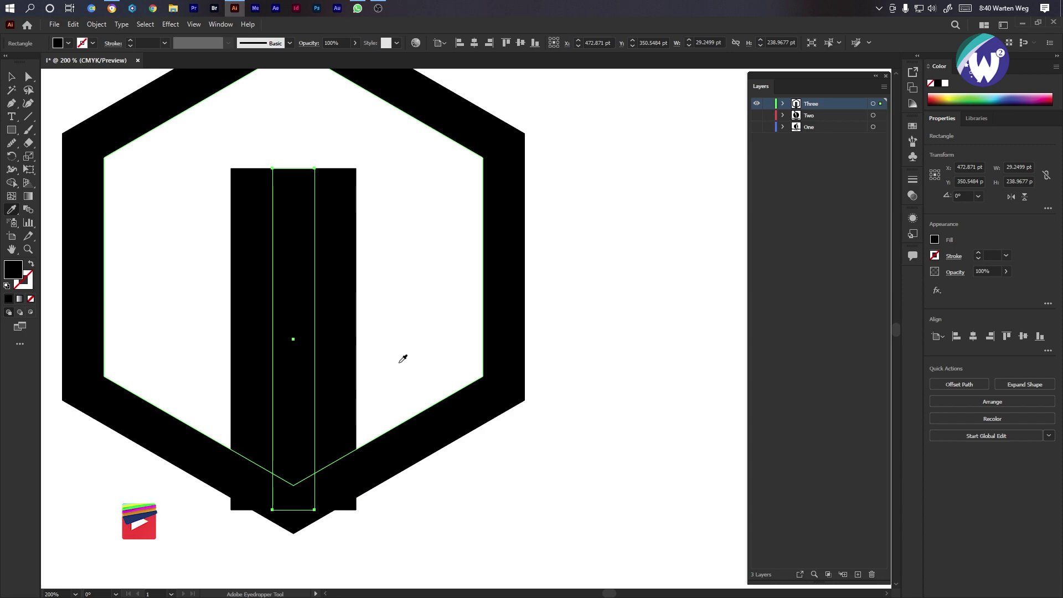
left_click(398, 361)
key("v")
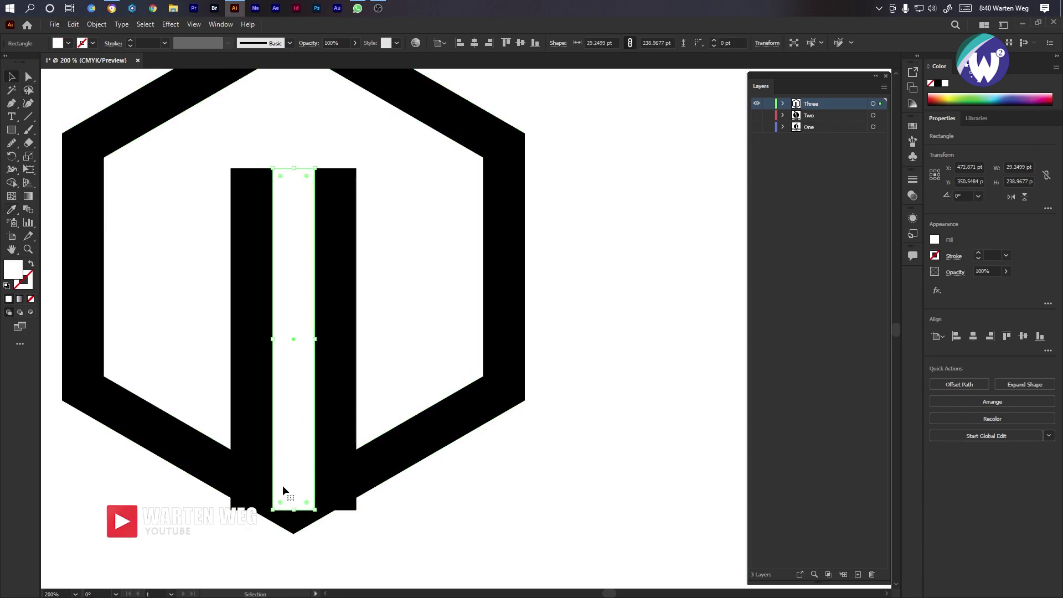
left_click_drag(293, 509, 295, 544)
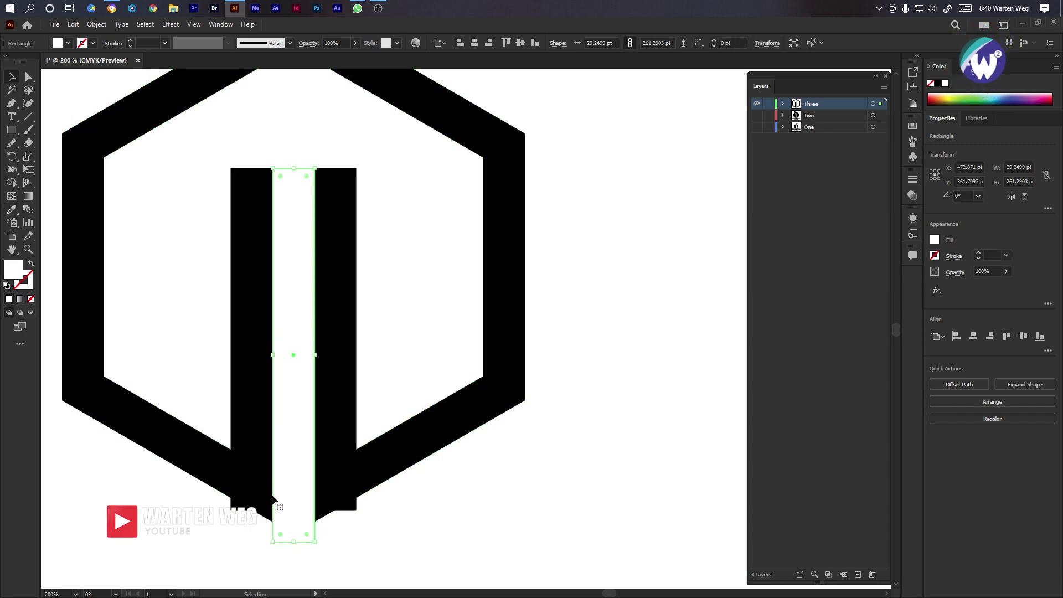
Shorten both black bars from below so they no longer stick out of the hexagon's slanted lower edges.
left_click(252, 444)
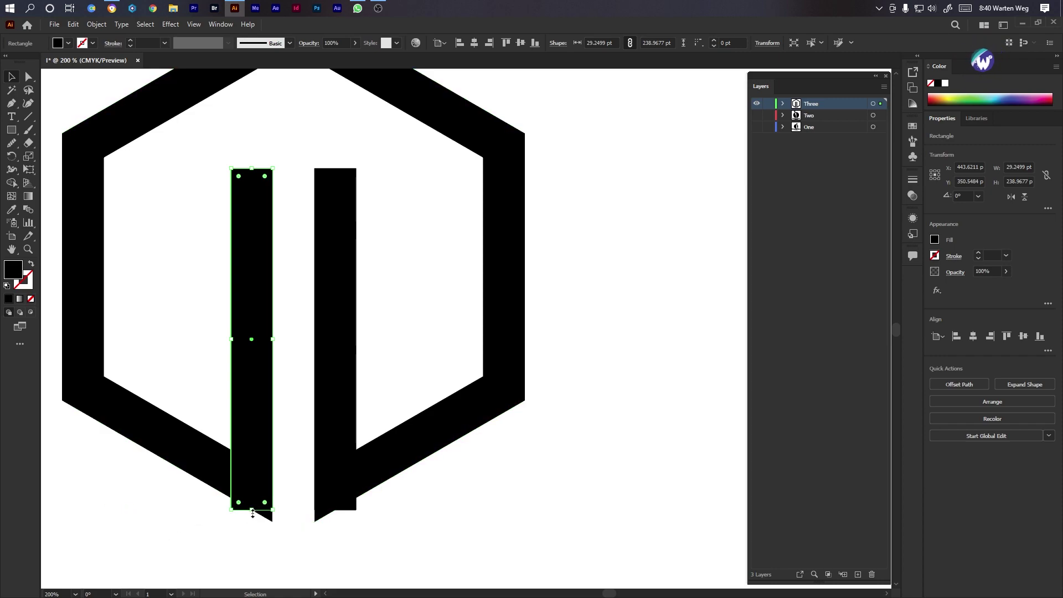
left_click_drag(252, 510, 250, 497)
left_click(349, 411)
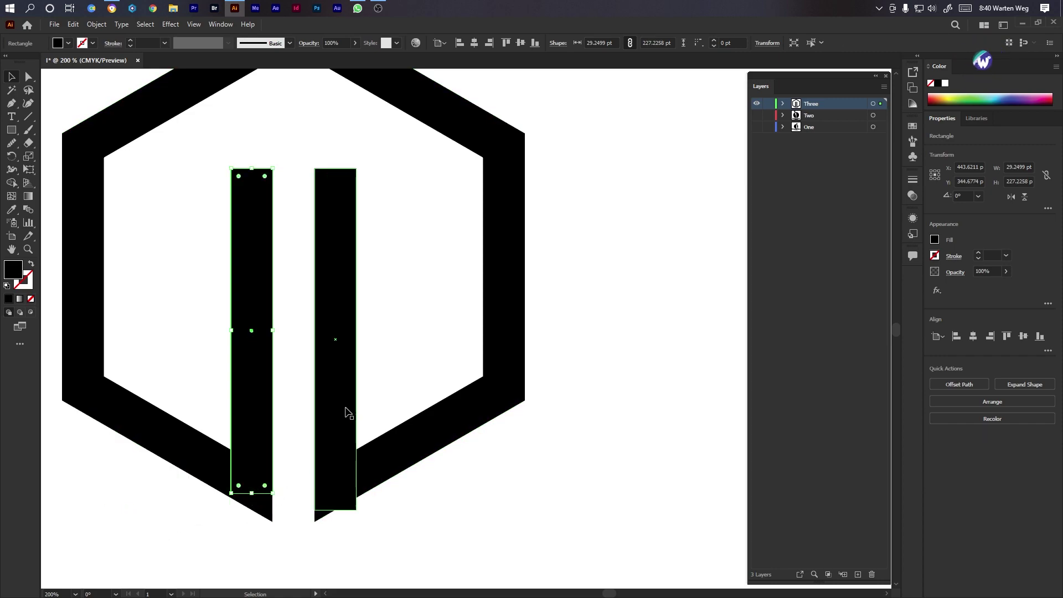
left_click_drag(335, 513, 335, 491)
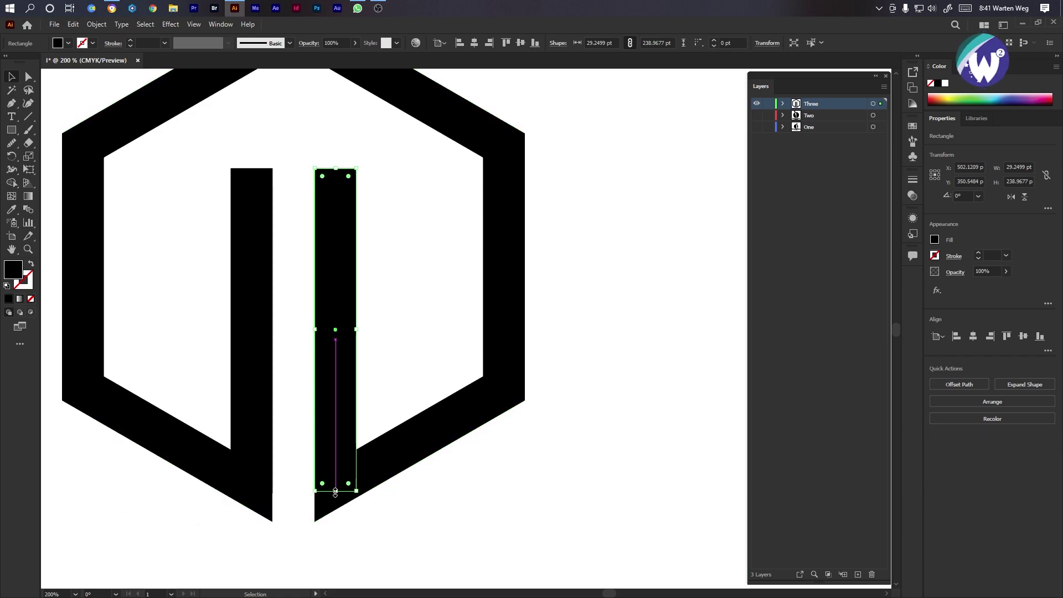
left_click(433, 508)
key("ctrl+1")
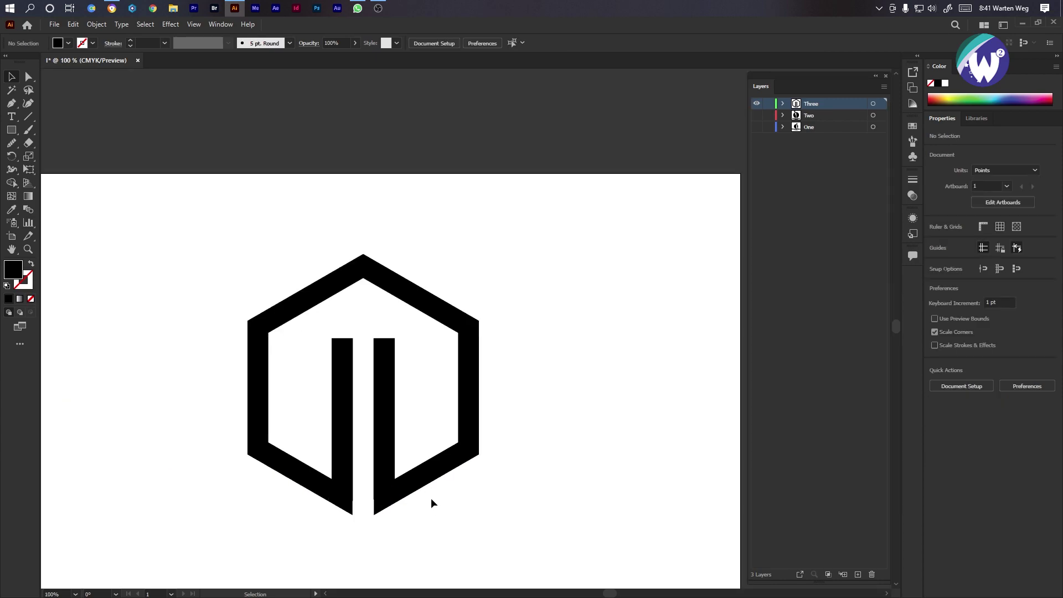
Lower the upper ends of both black bars together, leaving more space under the hexagon's top corner.
left_click(343, 353)
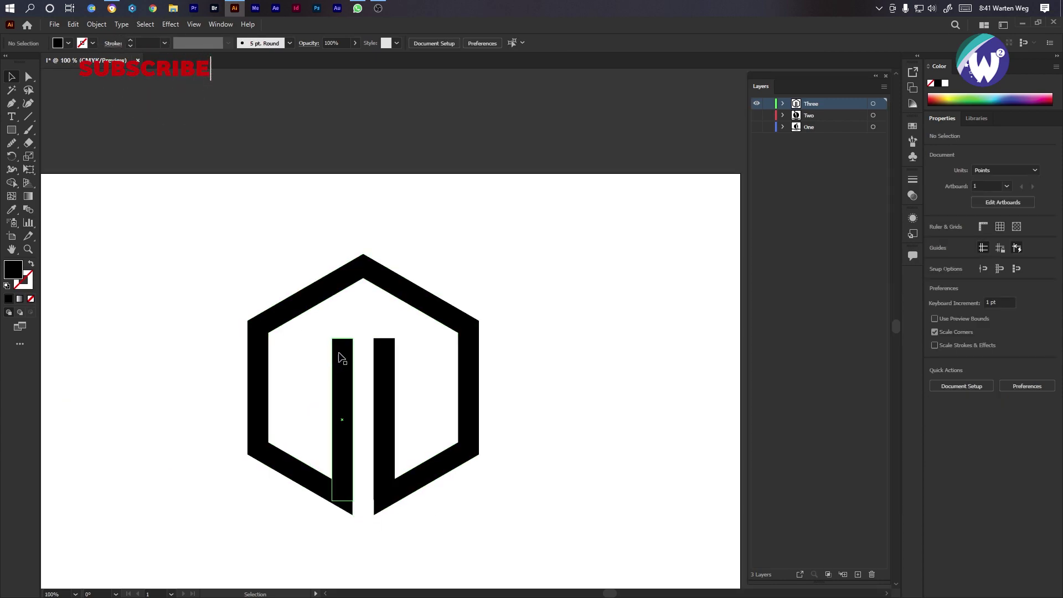
left_click(383, 363, "shift")
left_click_drag(364, 338, 362, 360)
left_click(539, 271)
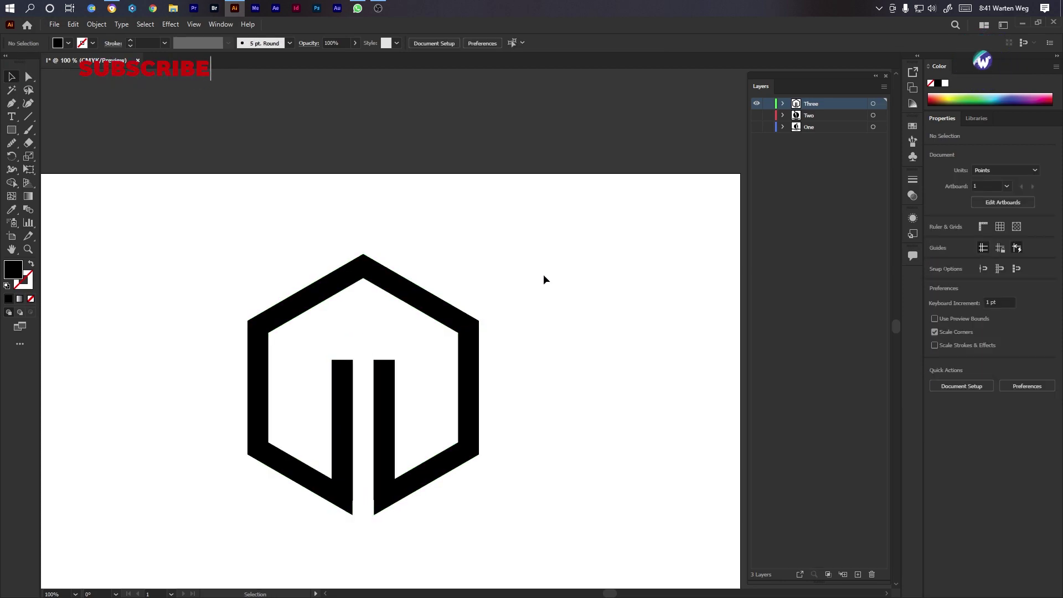
Draw a small black hexagon about 81 × 93 pt with a point at the top, beside the large hexagon.
left_click(19, 133)
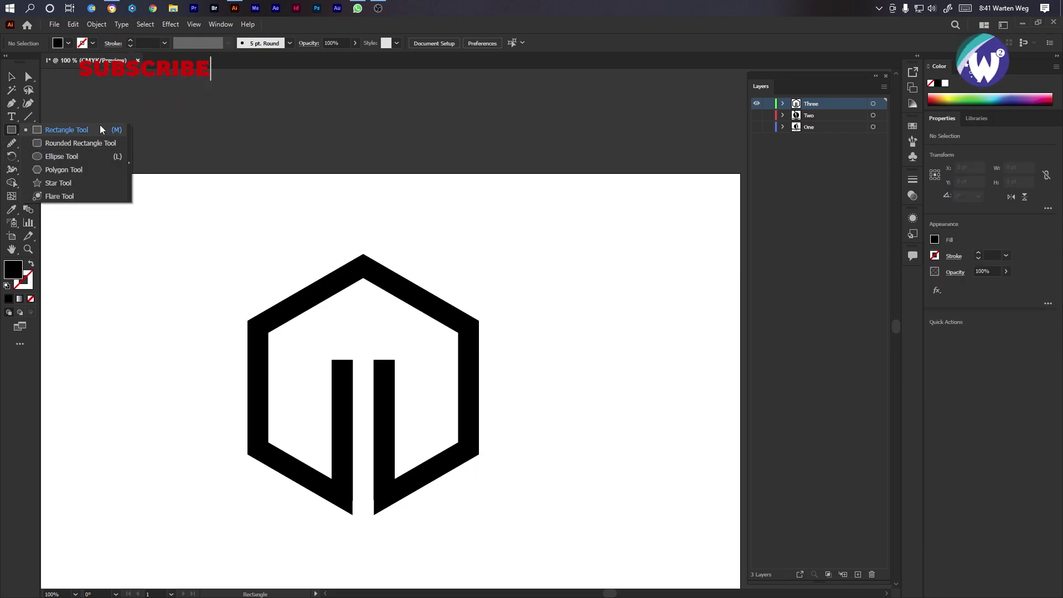
key("v")
left_click(475, 377)
left_click_drag(475, 377, 634, 377)
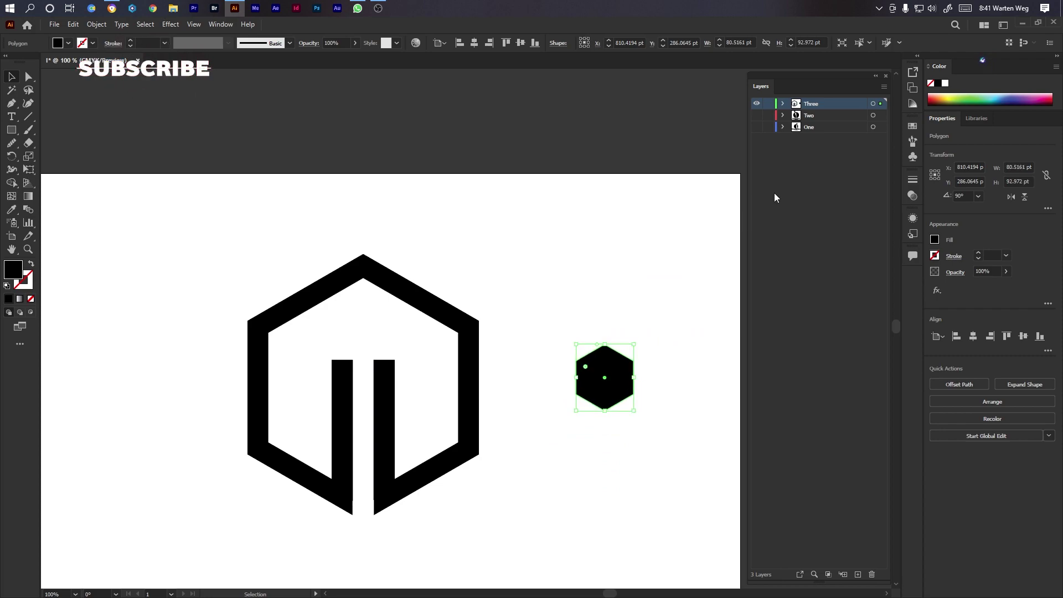
Bring the small hexagon to the front of layer Three and centre it over the bars' upper ends at about 99 × 115 pt.
left_click(783, 104)
left_click_drag(829, 165, 830, 111)
left_click_drag(612, 386, 365, 395)
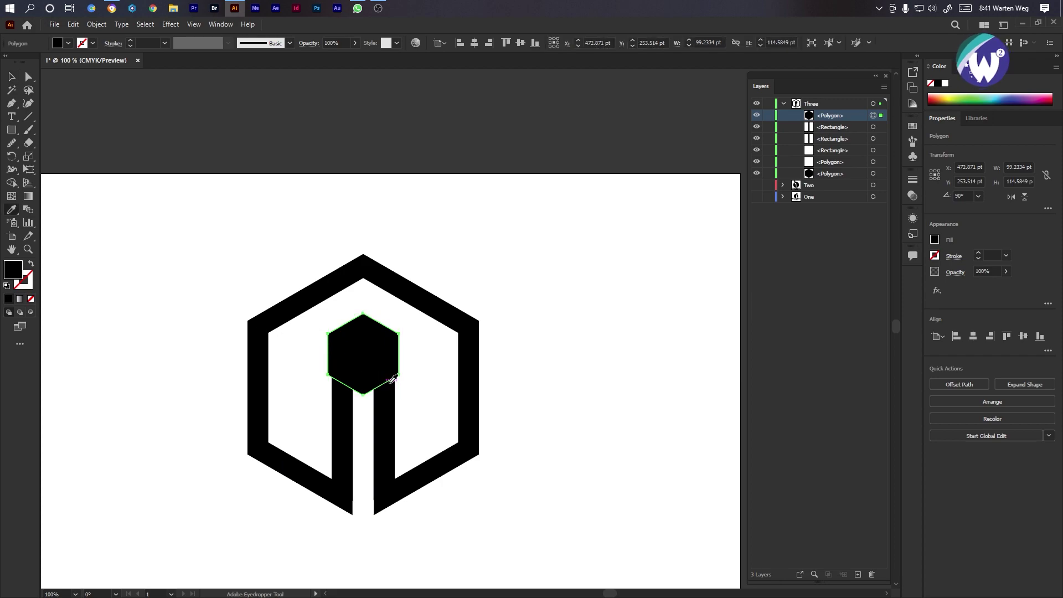
Fill the hexagon covering the bars' upper ends with white, matching the background.
key("i")
left_click(408, 374)
left_click(10, 77)
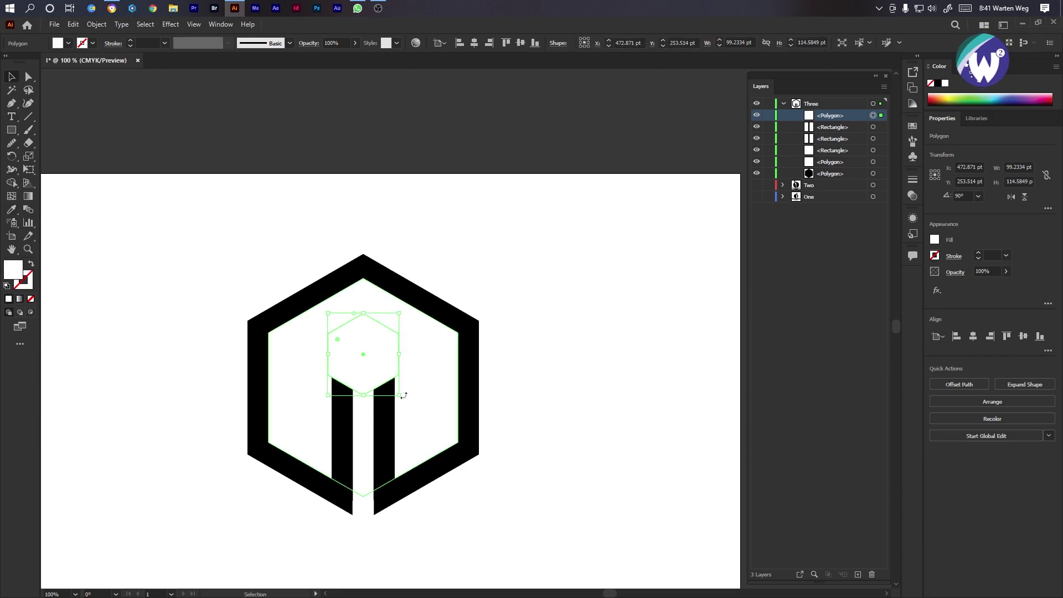
Add a black hexagon about 81 × 93 pt on top of the white one, centred above the bars as the dot.
left_click_drag(363, 382, 363, 365)
left_click_drag(362, 298, 363, 308)
key("i")
left_click(475, 306)
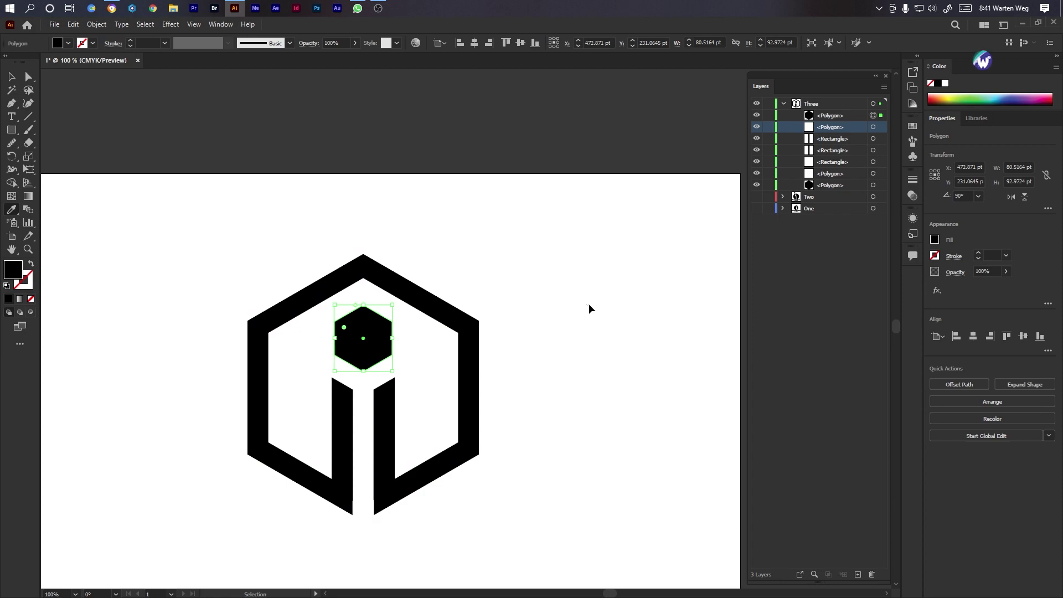
key("ctrl+shift+a")
scroll(496, 502, "down", 2)
scroll(497, 501, "up", 2)
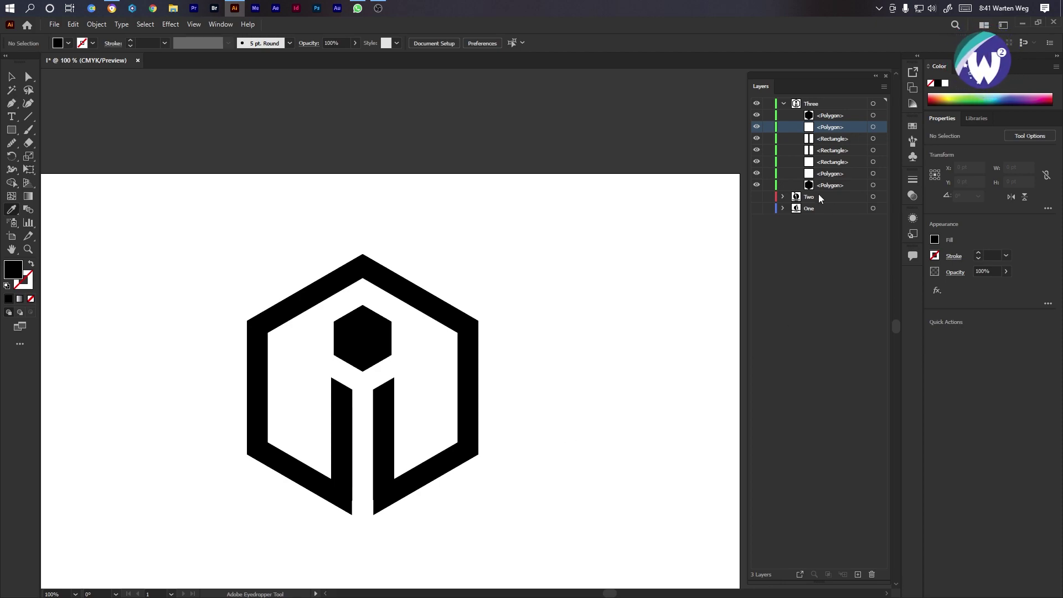
Select the whole hexagon artwork and remove its white regions with the Shape Builder tool.
key("v")
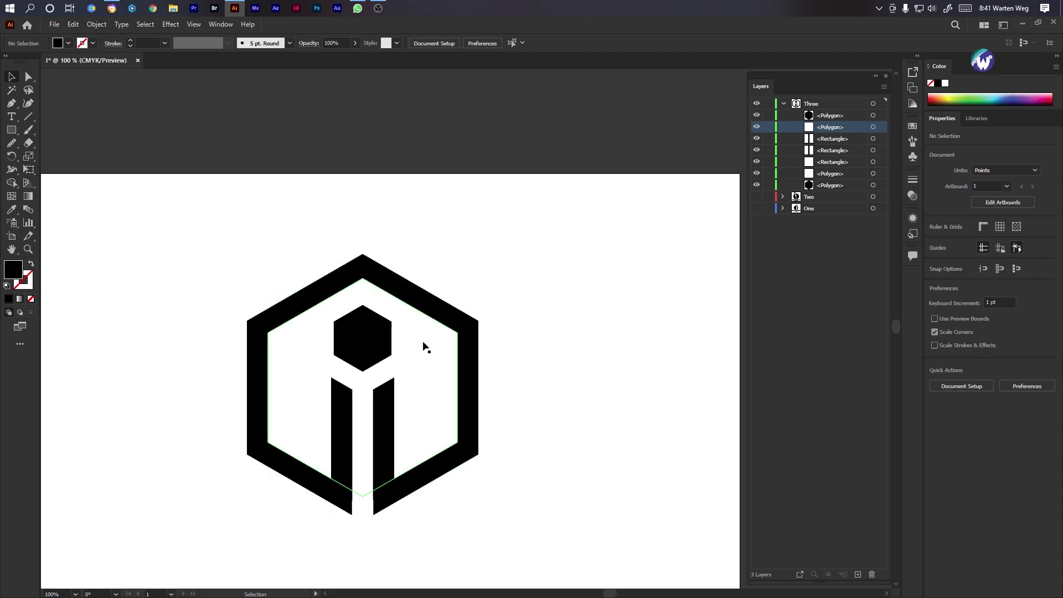
left_click_drag(563, 280, 167, 524)
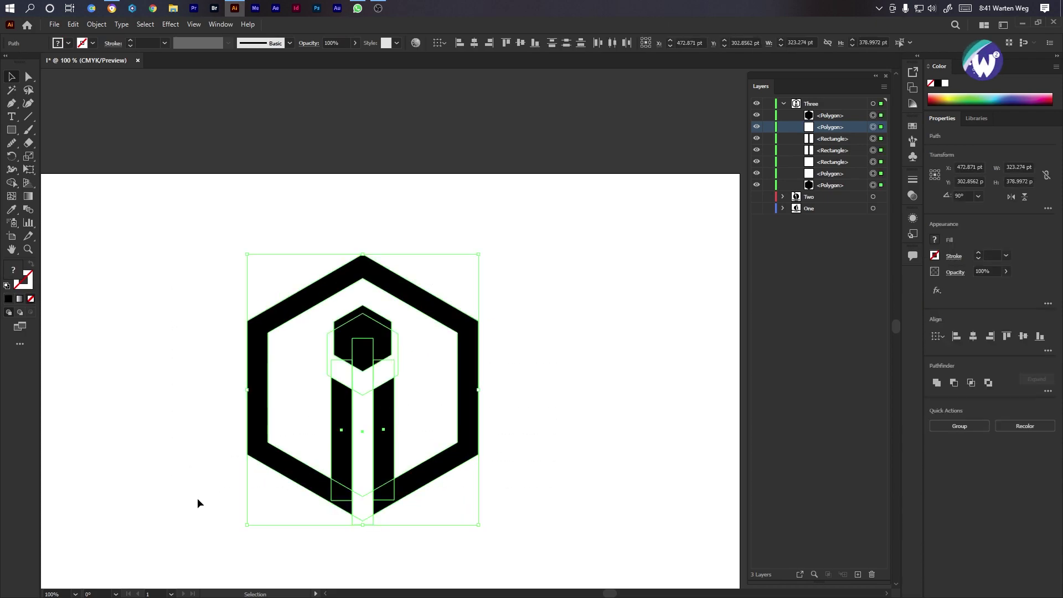
left_click(12, 183)
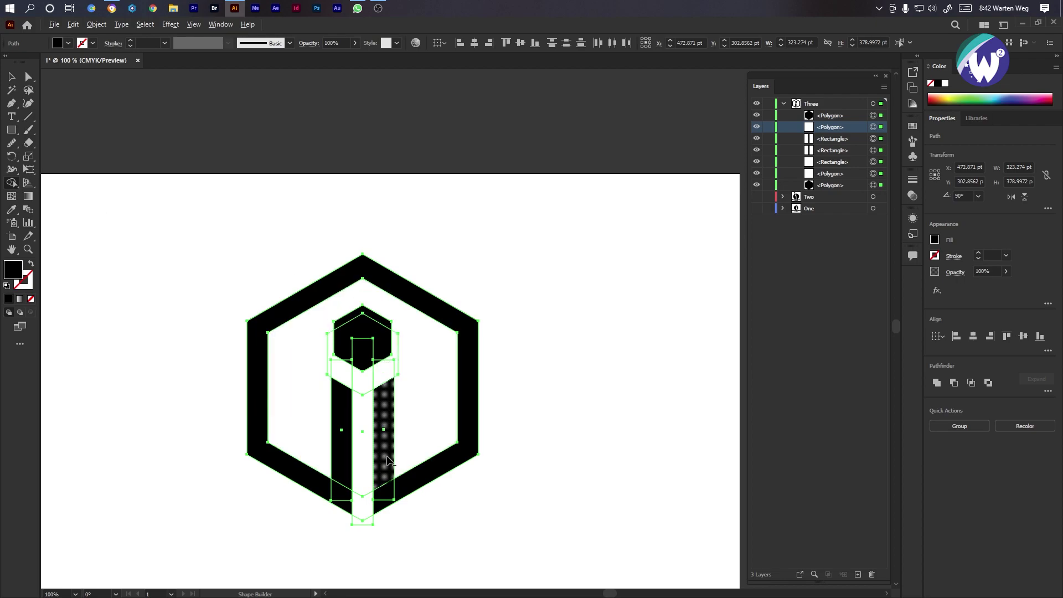
scroll(384, 466, "up", 1)
mouse_move(360, 547)
left_mouse_down()
mouse_move(347, 487)
mouse_move(351, 387)
mouse_move(373, 337)
mouse_move(415, 303)
left_mouse_up()
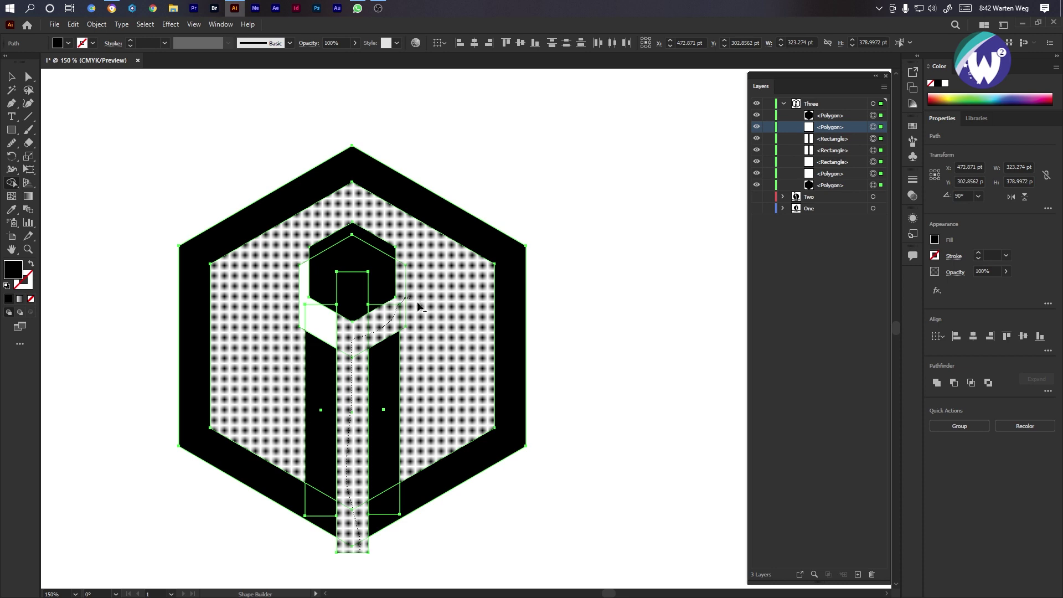
mouse_move(353, 331)
left_mouse_down()
mouse_move(315, 329)
mouse_move(303, 298)
left_mouse_up()
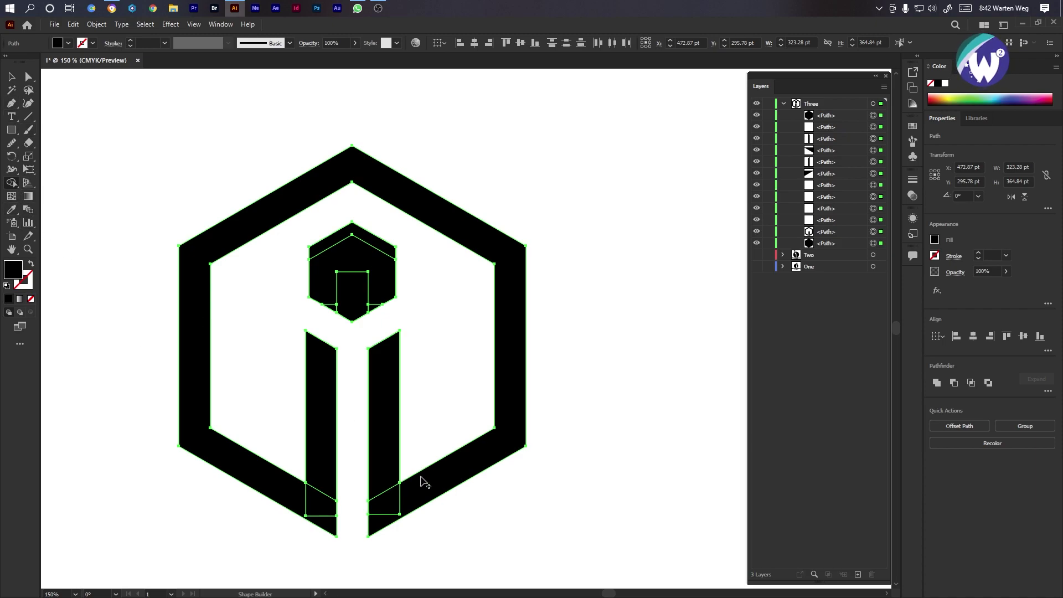
Merge the bars with the hexagonal outline, and the dot's pieces into a single hexagon.
mouse_move(387, 494)
left_mouse_down()
mouse_move(323, 523)
mouse_move(324, 475)
left_mouse_up()
mouse_move(372, 305)
left_mouse_down()
mouse_move(334, 306)
mouse_move(329, 242)
mouse_move(372, 254)
left_mouse_up()
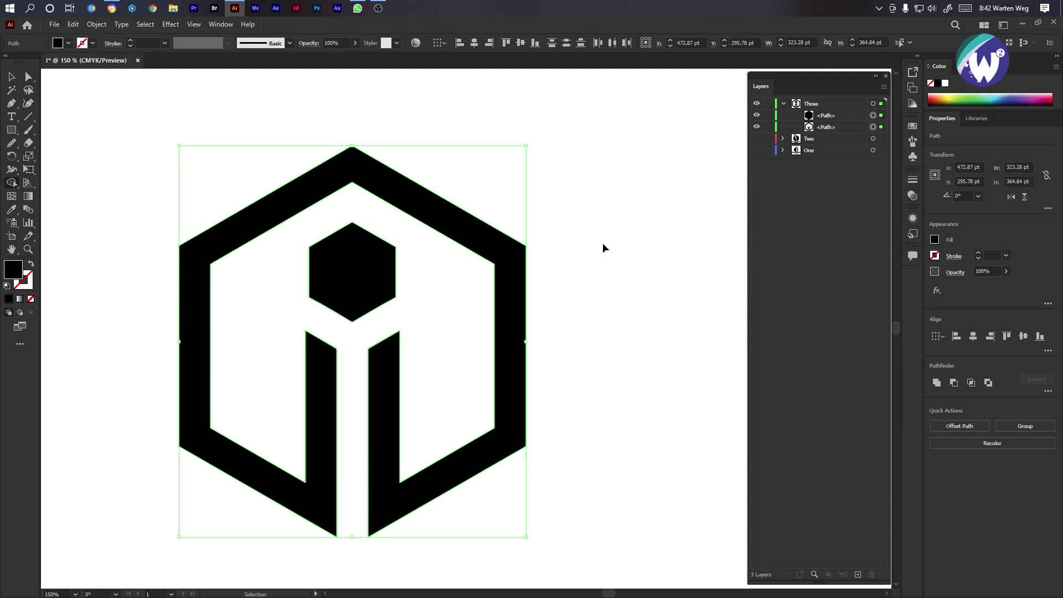
key("ctrl+shift+a")
key("ctrl+0")
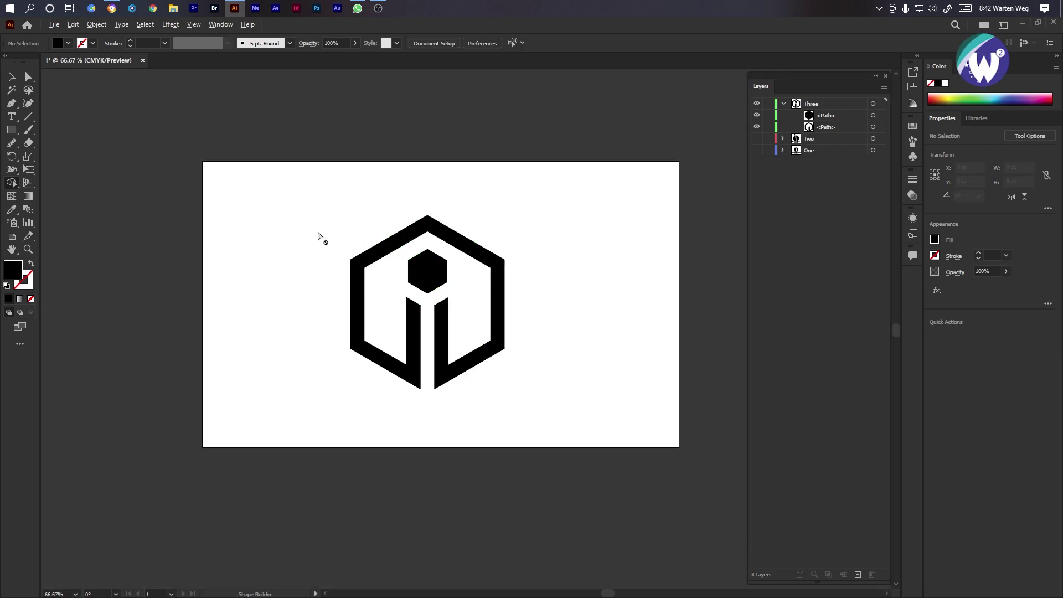
Move the mark aside to check for leftover pieces, and return it to the artboard's upper half at about 237 × 268 pt.
left_click(12, 77)
left_click(418, 276)
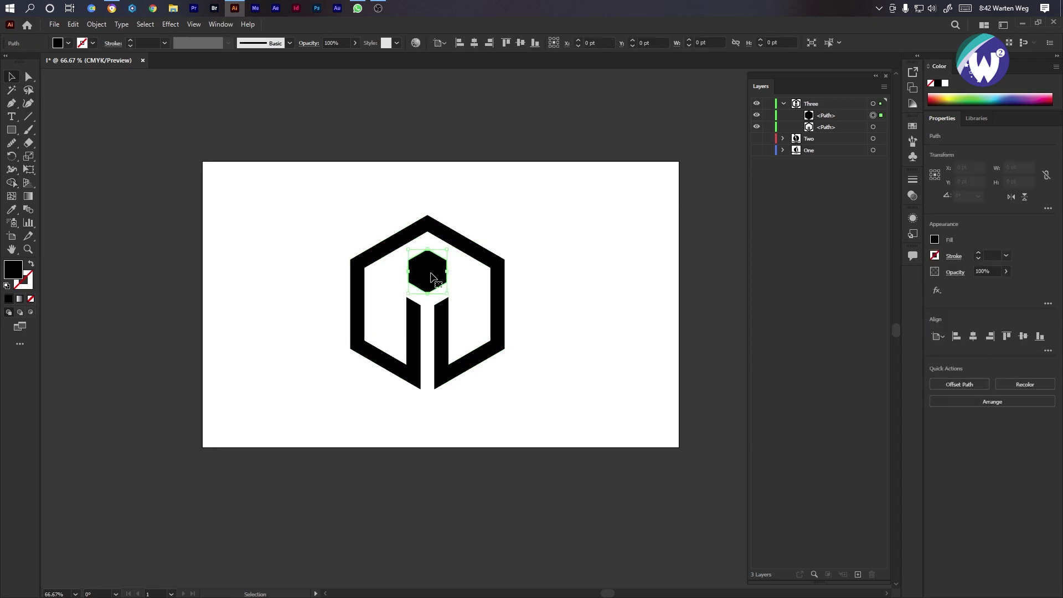
left_click(444, 238, "shift")
left_click_drag(453, 242, 167, 252)
left_click_drag(710, 148, 237, 484)
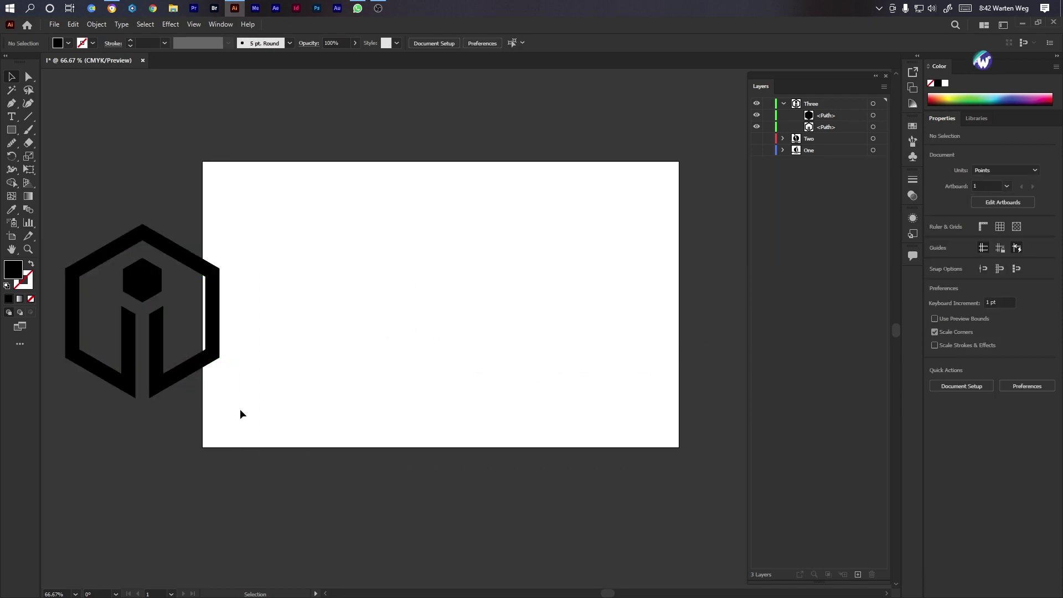
left_click_drag(127, 218, 442, 294)
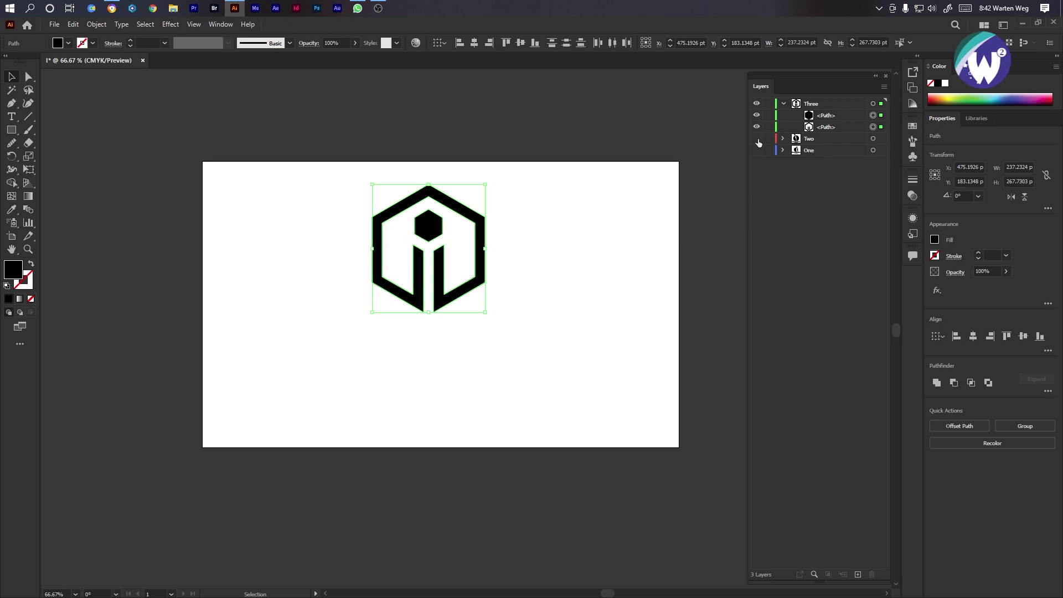
Copy the company name and tagline groups from layer Two into layer Three.
left_click(757, 139)
left_click(757, 139)
left_click(782, 138)
left_click(820, 163, "shift")
left_click_drag(822, 169, 826, 109)
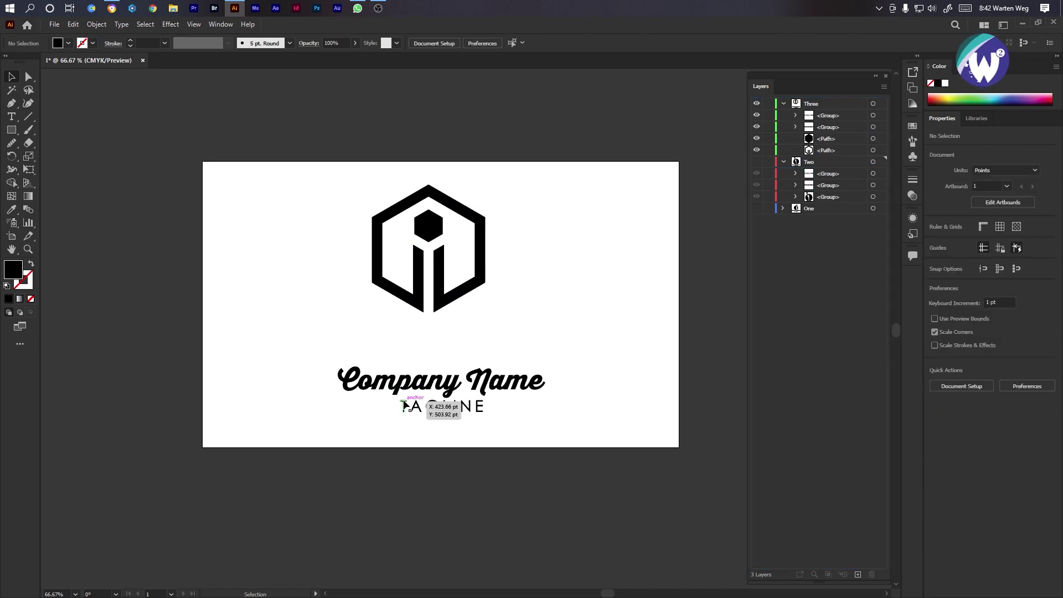
Group the two paths of the hexagon mark and move the group down to just above the company name.
mouse_move(446, 308)
left_mouse_down()
mouse_move(470, 327)
mouse_move(446, 303)
left_mouse_up()
left_click_drag(340, 263, 340, 263)
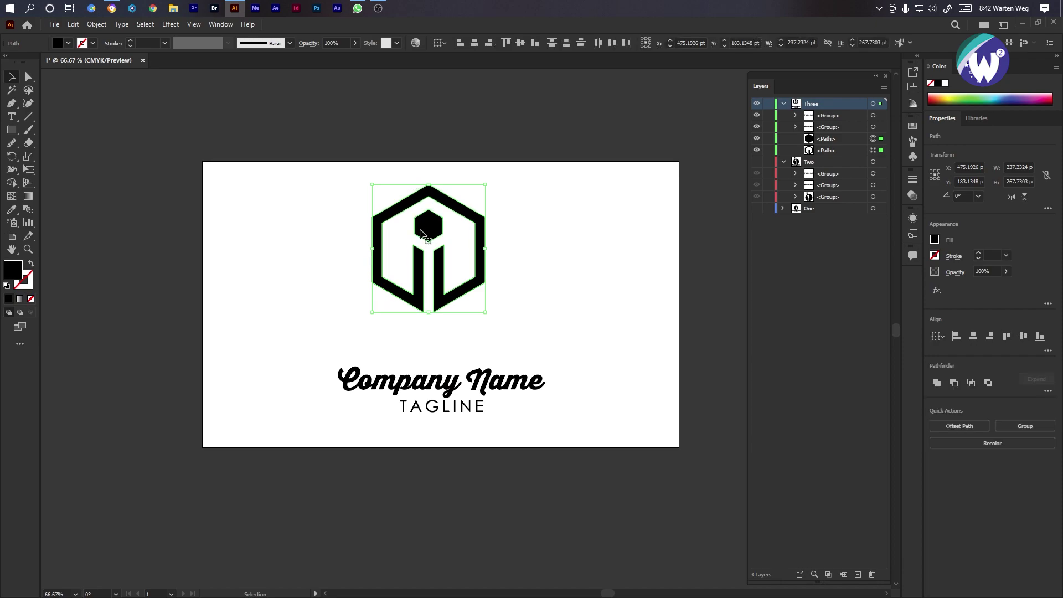
right_click(428, 226)
left_click(473, 292)
left_click_drag(446, 301, 463, 335)
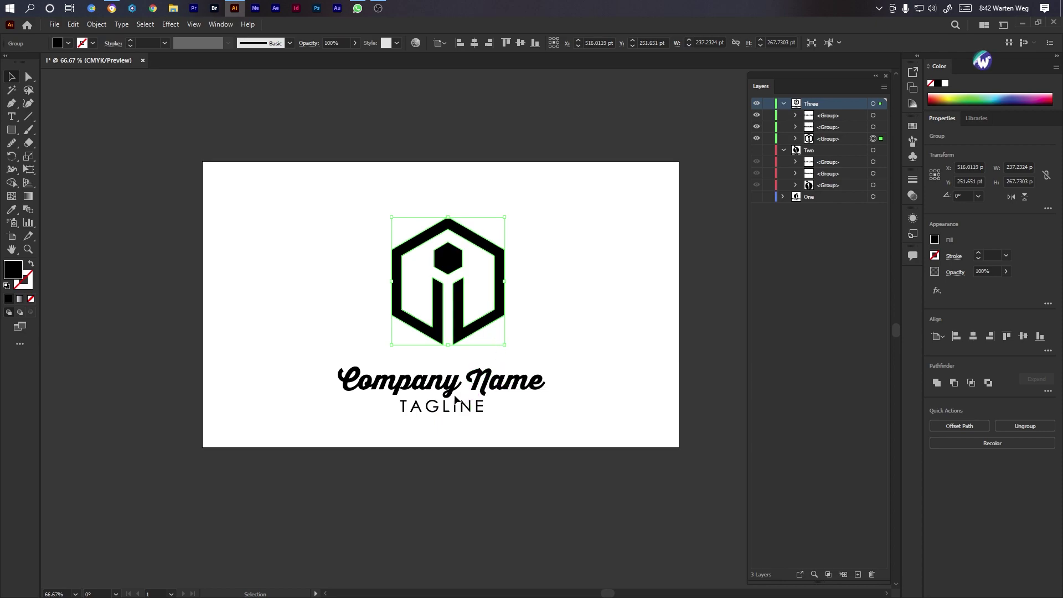
Replace the script-style company name with new Century Gothic 48 pt text reading Company Name above the tagline.
left_click(475, 395)
key("Delete")
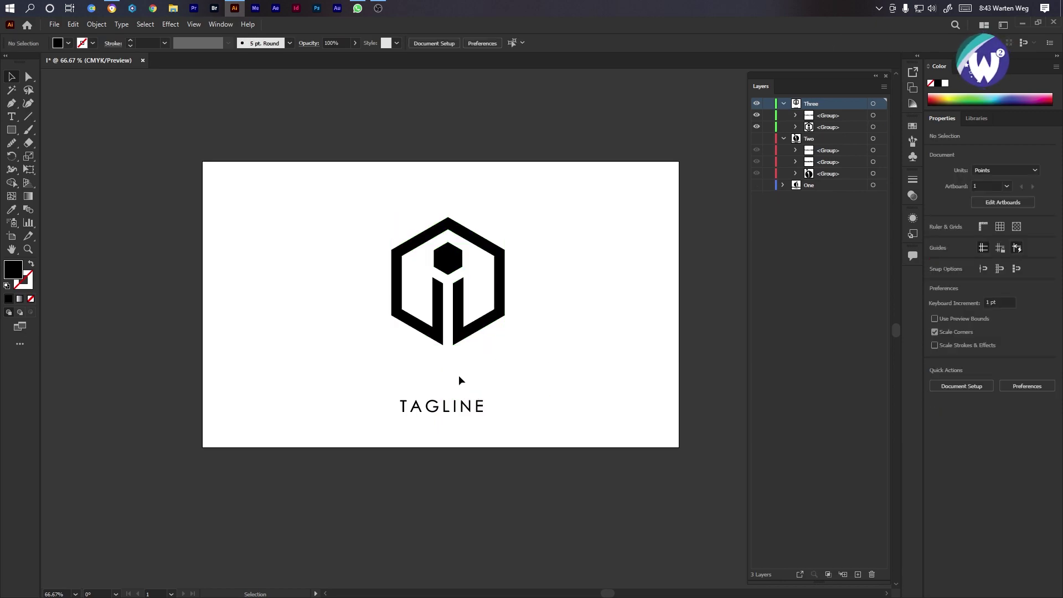
key("t")
left_click(446, 377)
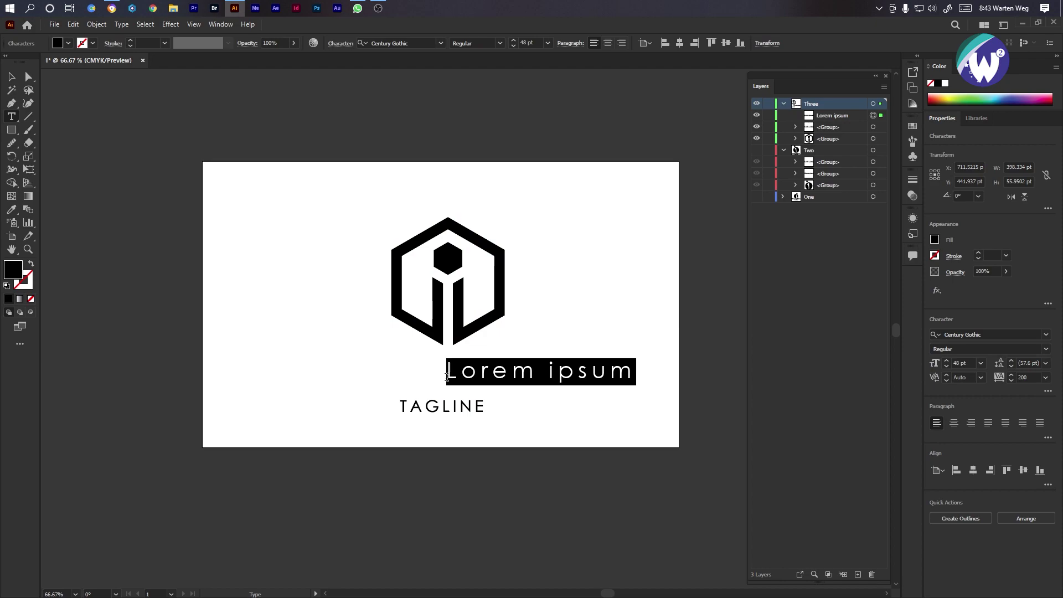
type("Comp")
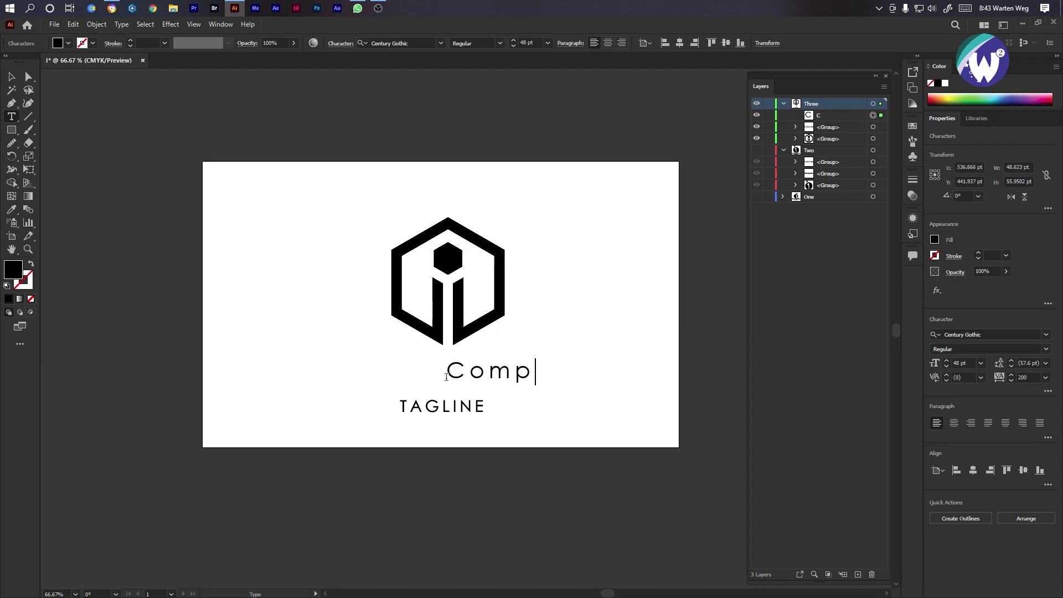
type("any Name")
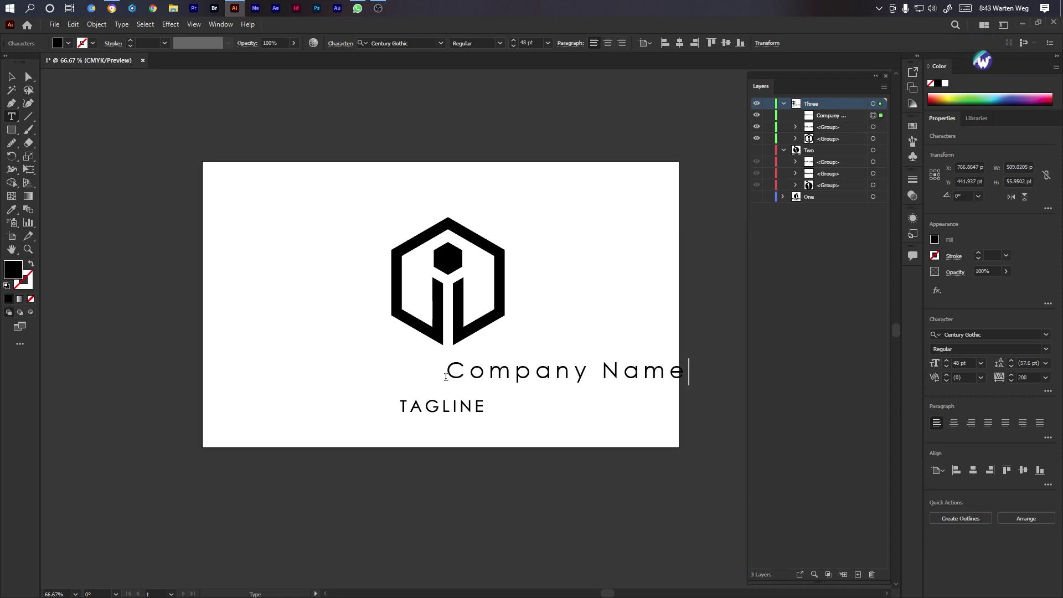
Move the company name between the hexagon mark and the tagline, and set it in Futura-Heavy with tracking 0.
key("Escape")
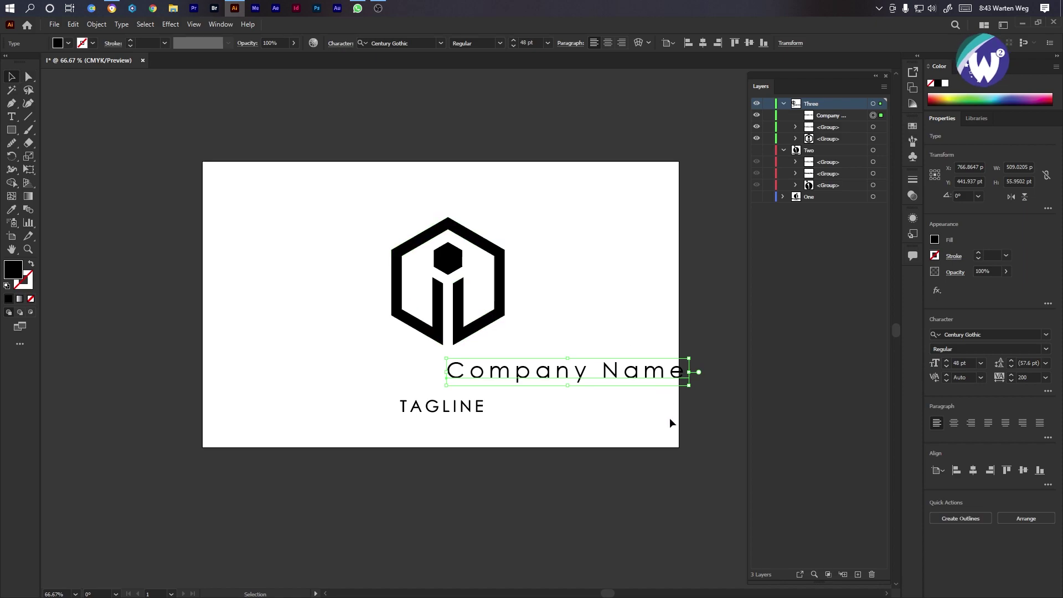
left_click_drag(603, 387, 497, 394)
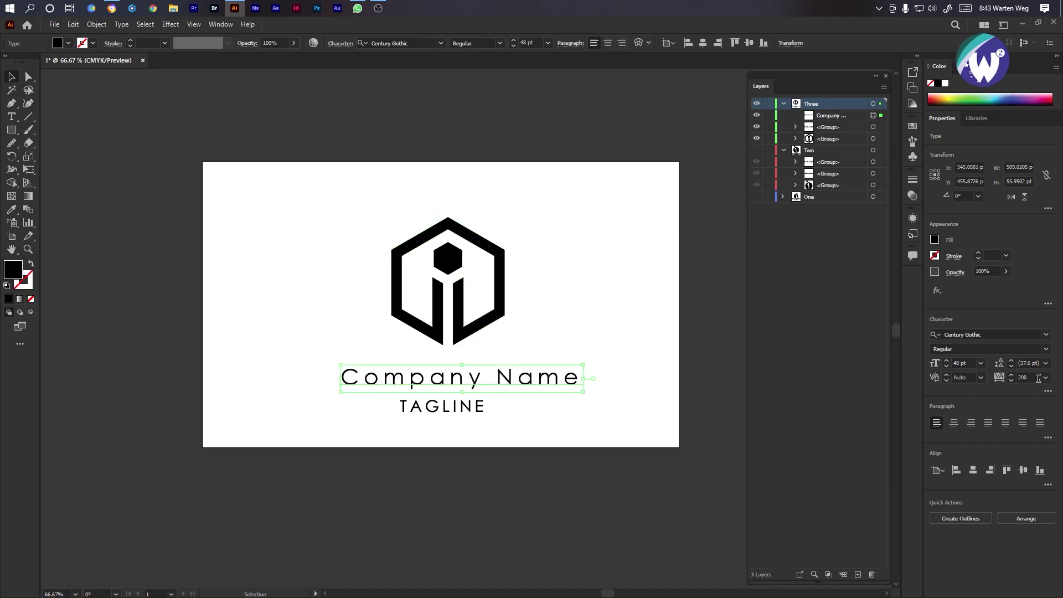
left_click(1047, 337)
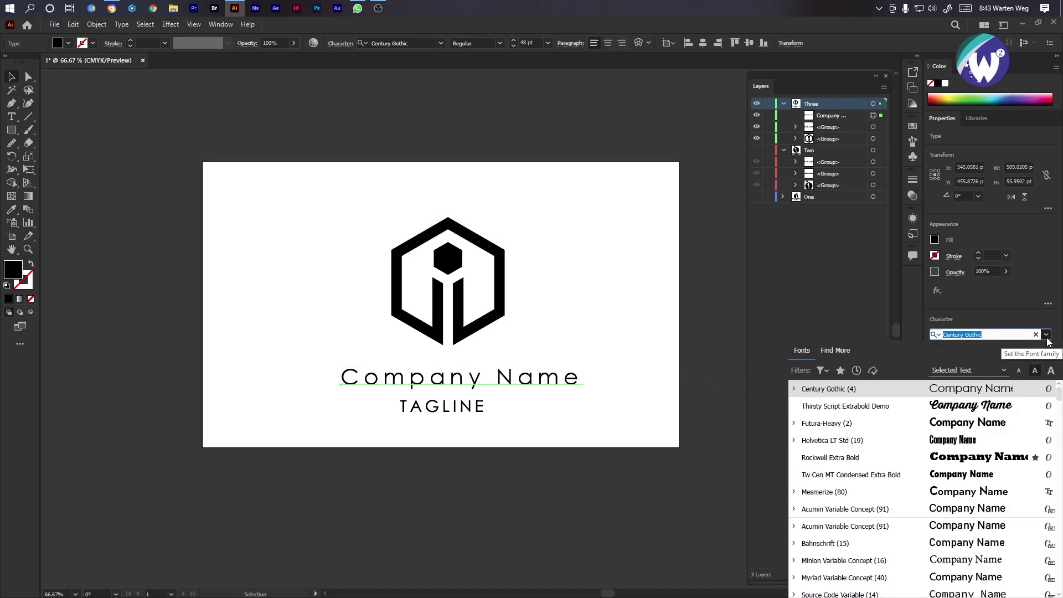
left_click(969, 424)
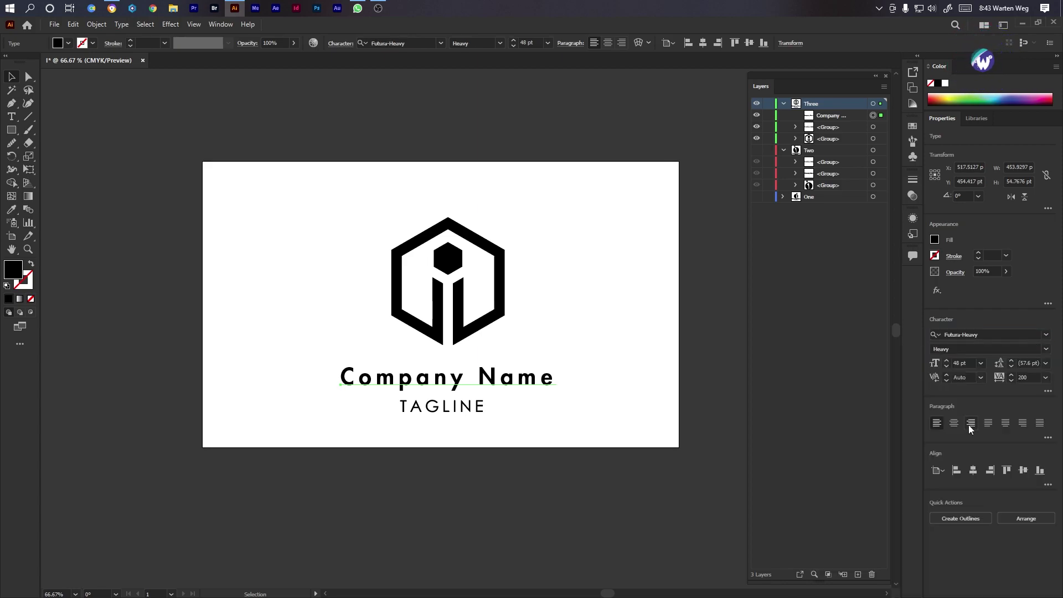
left_click(1046, 379)
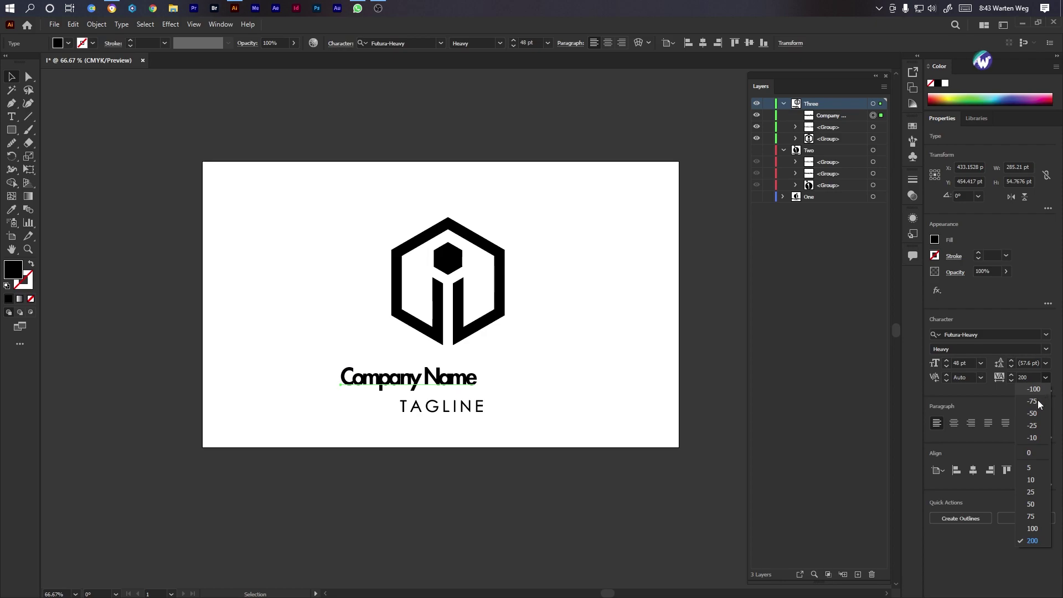
left_click(1035, 451)
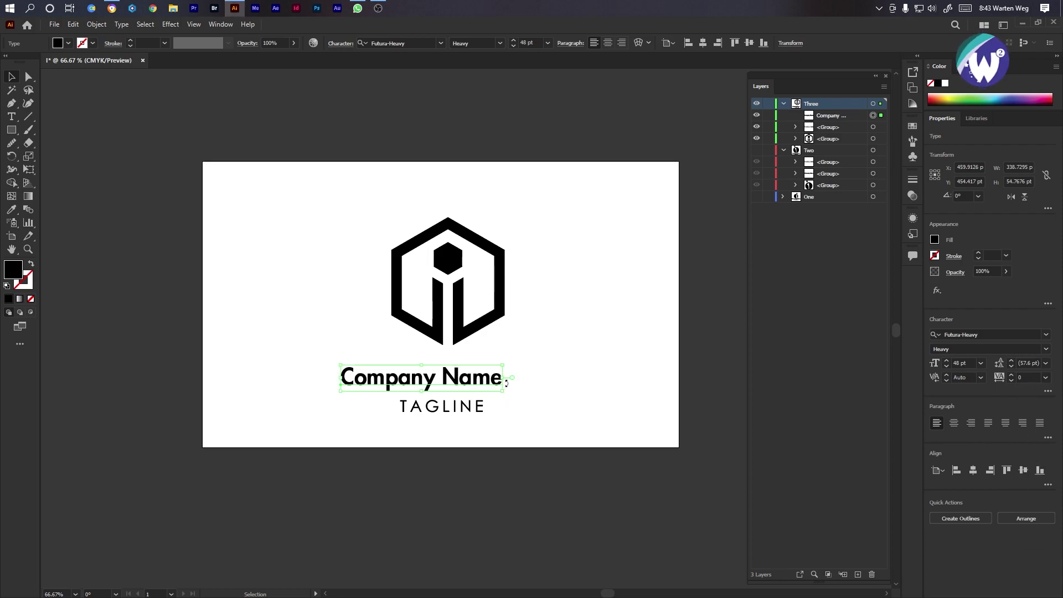
Enlarge the company name text to about 66 pt and convert it to outlines.
left_click_drag(504, 382, 564, 377)
right_click(467, 382)
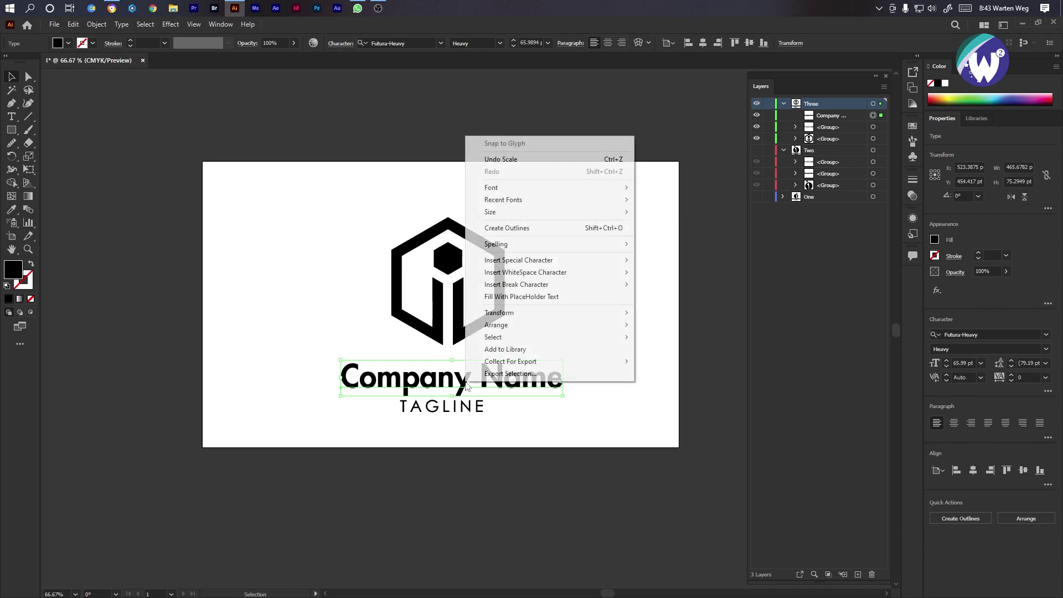
left_click(529, 225)
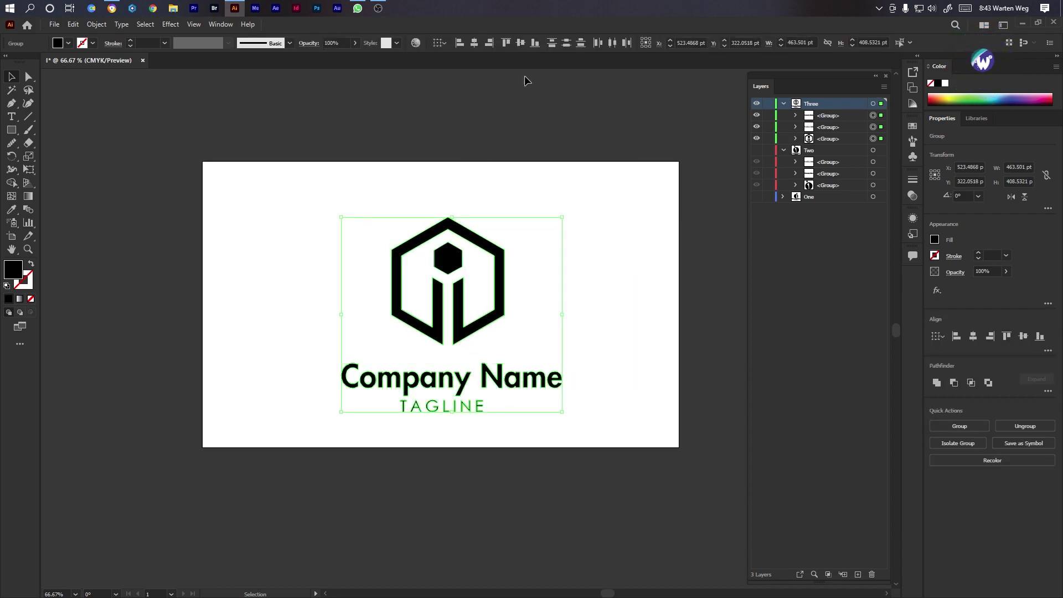
Centre the mark, company name and tagline horizontally on each other, and enlarge the hexagon mark downward to about 266 × 300 pt.
left_click(475, 43)
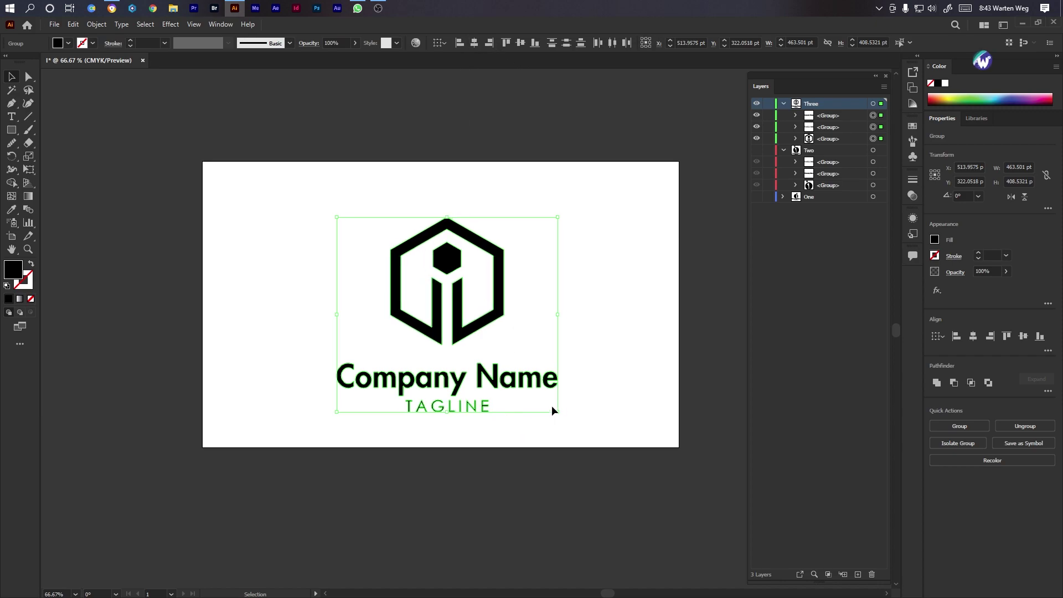
left_click(521, 344)
left_click(444, 340)
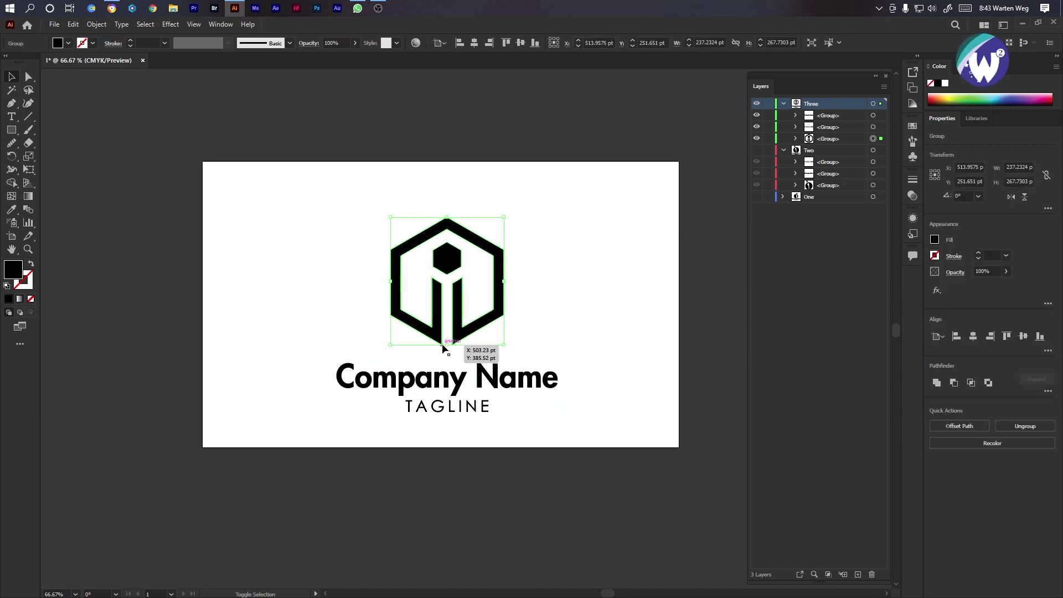
left_click_drag(446, 346, 447, 361)
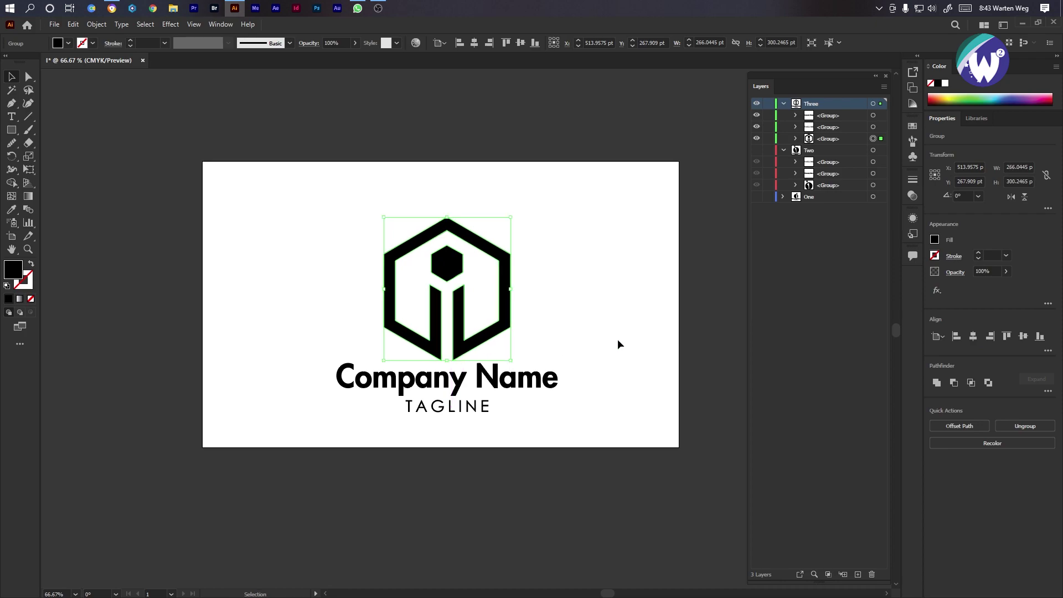
left_click(618, 345)
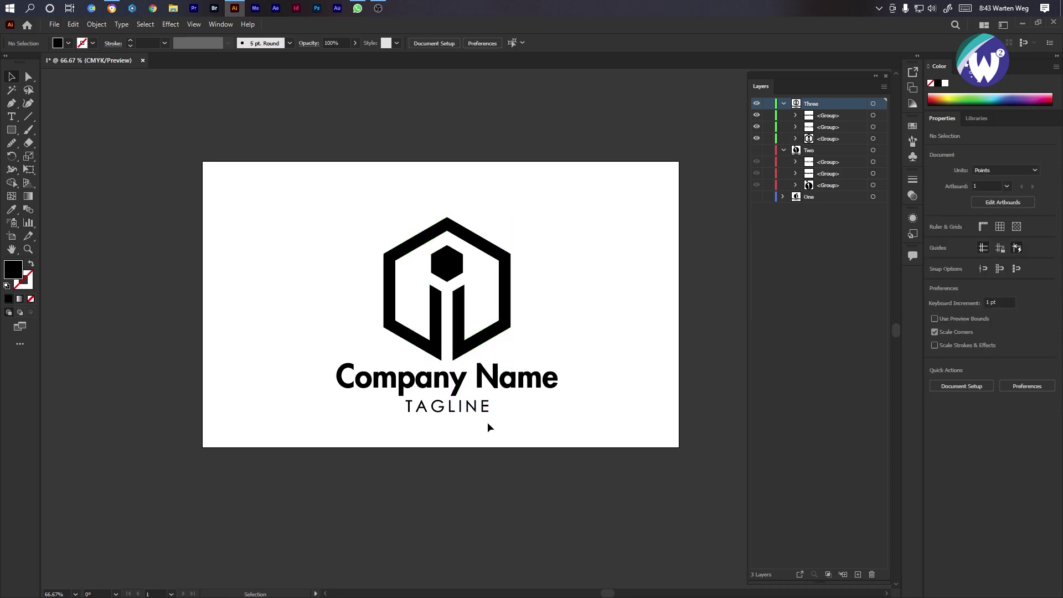
Collapse layers Three and Two, and save the document as Illustrator 2020 file I in a new Desktop folder named I.
left_click(783, 105)
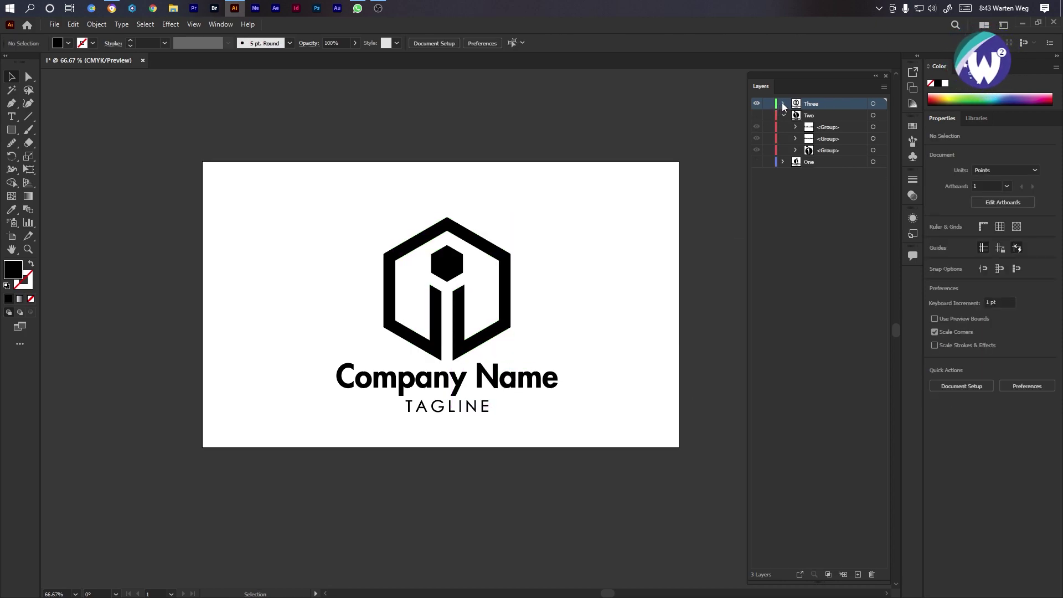
left_click(783, 116)
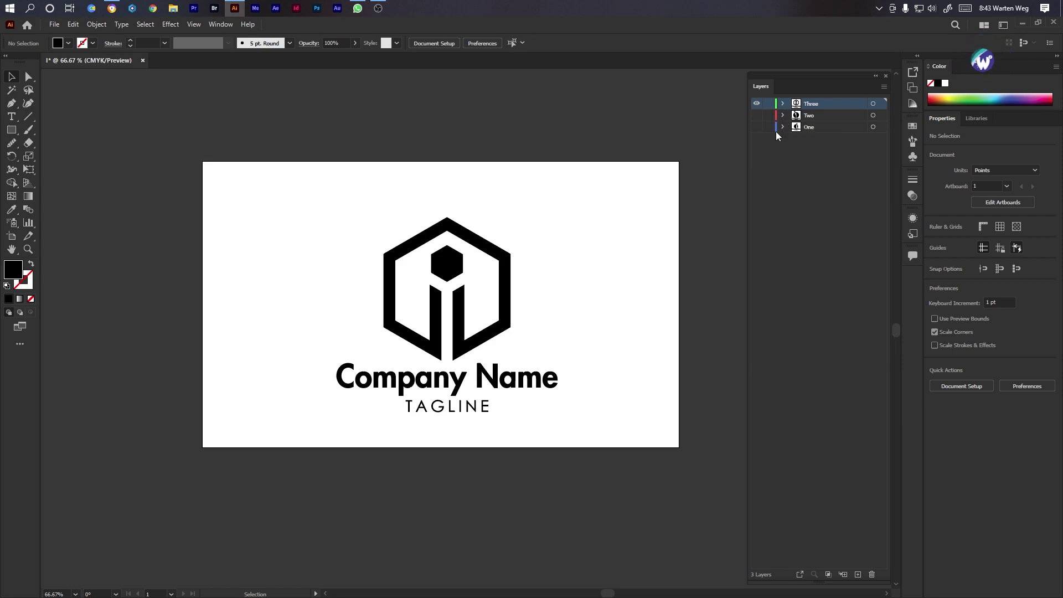
key("ctrl+shift+s")
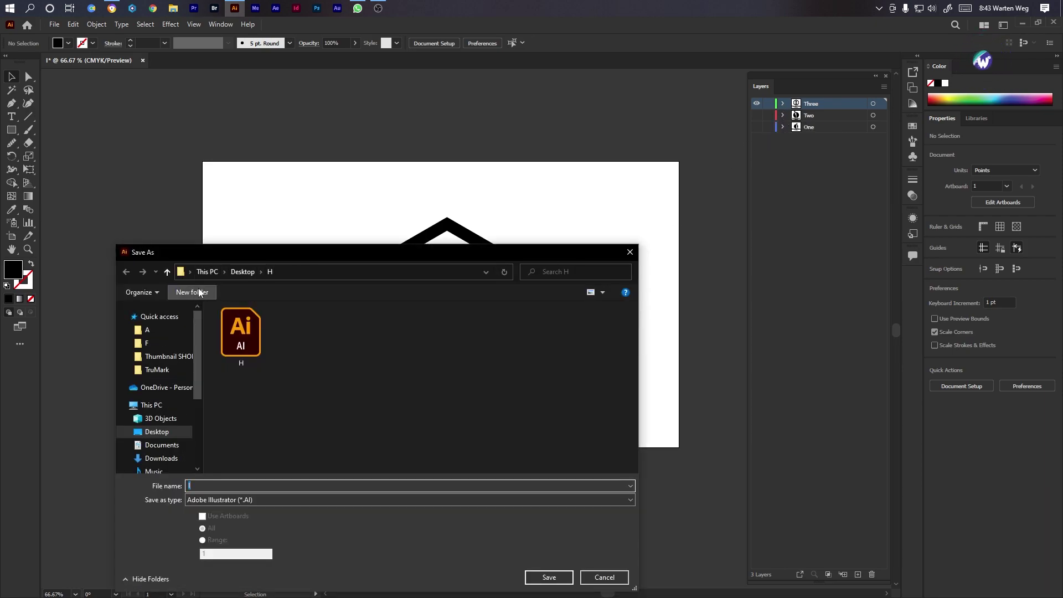
left_click(243, 271)
left_click(222, 486)
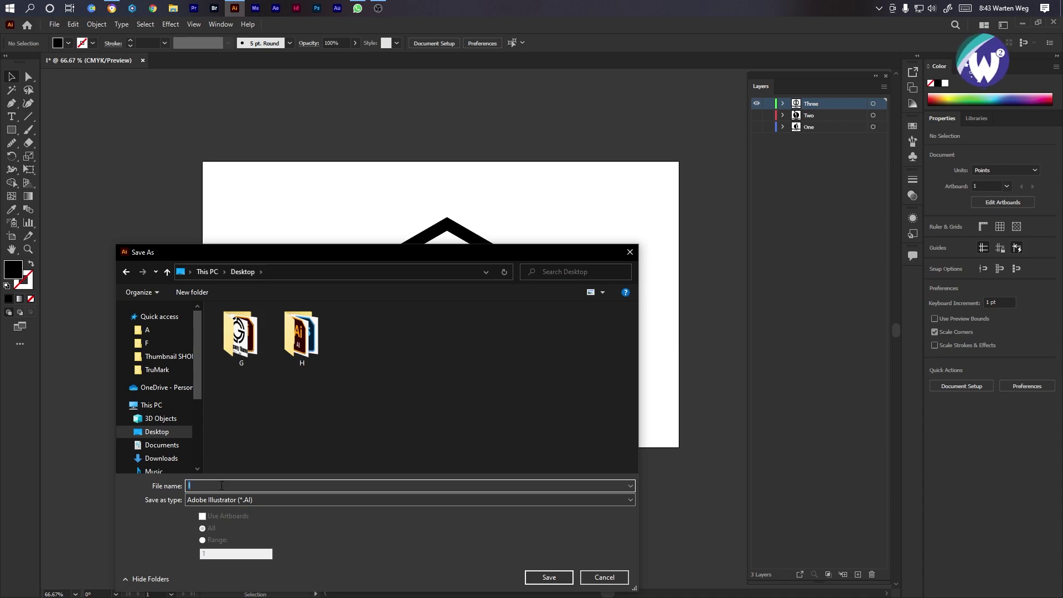
left_click(192, 292)
key("BackSpace")
type("I")
key("Return")
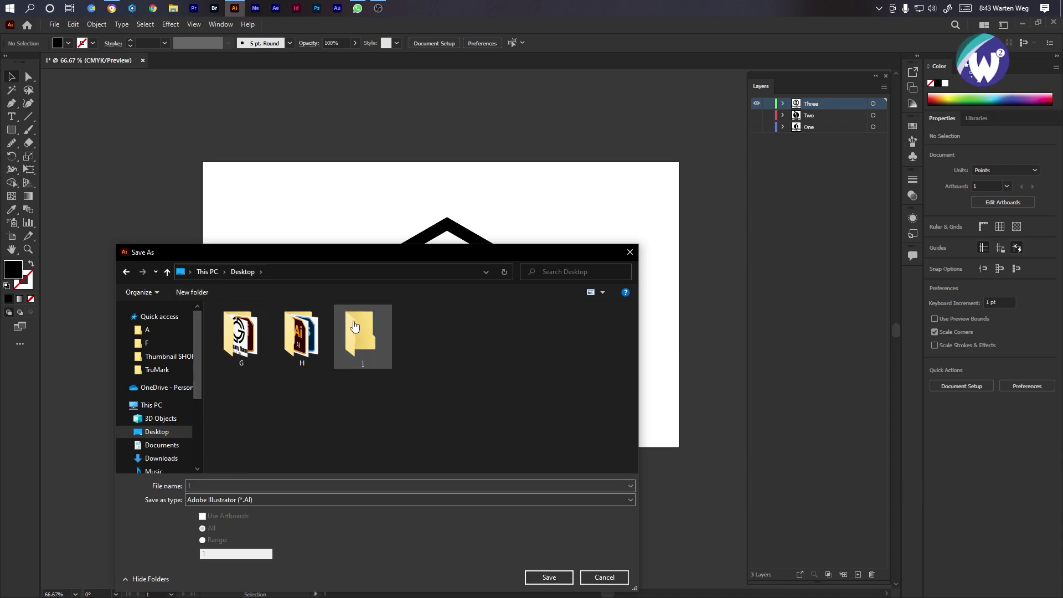
key("Return")
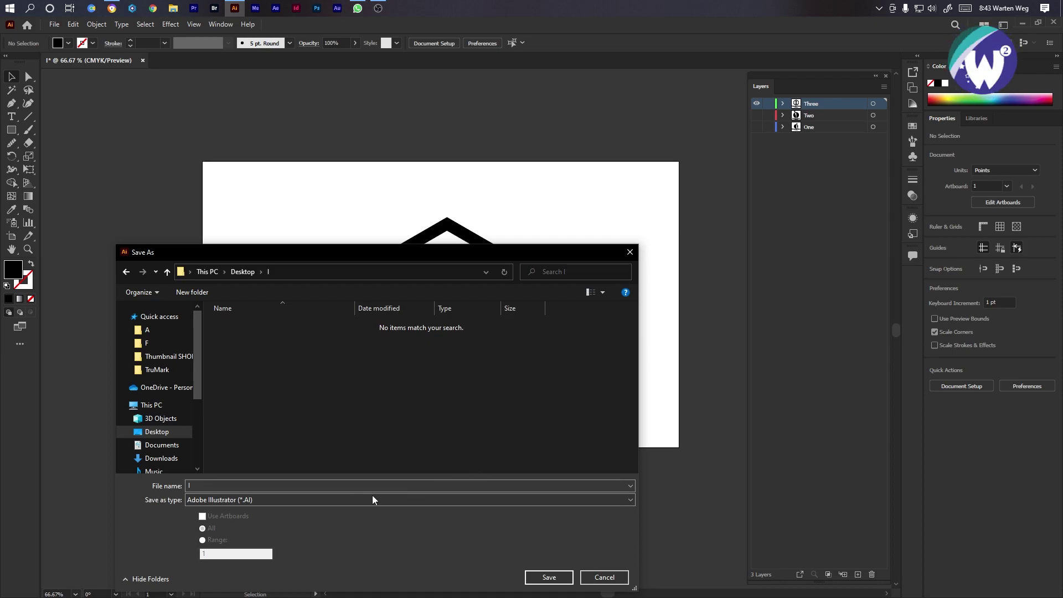
left_click(549, 577)
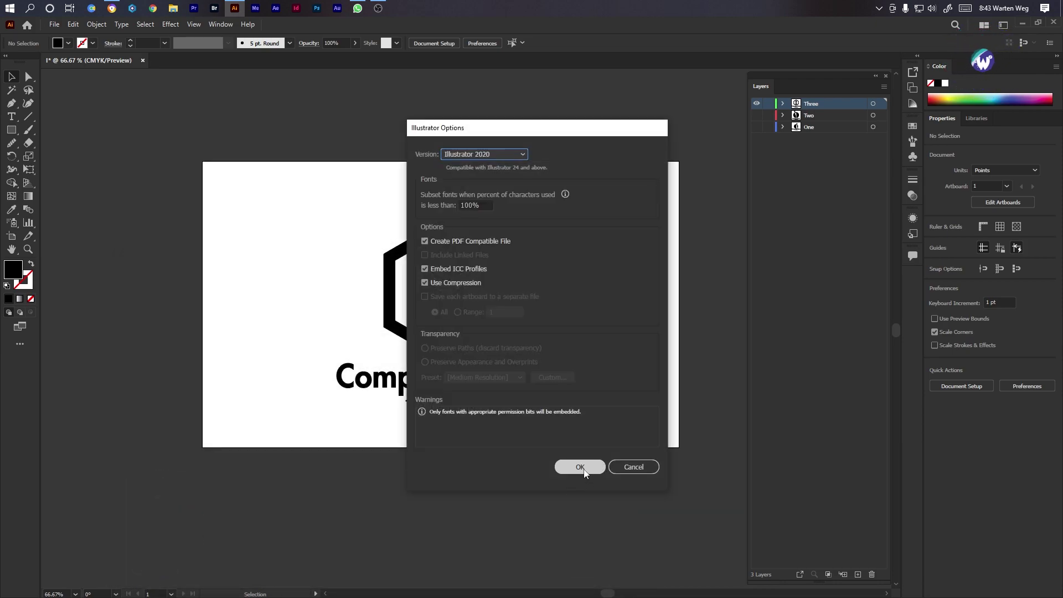
left_click(580, 466)
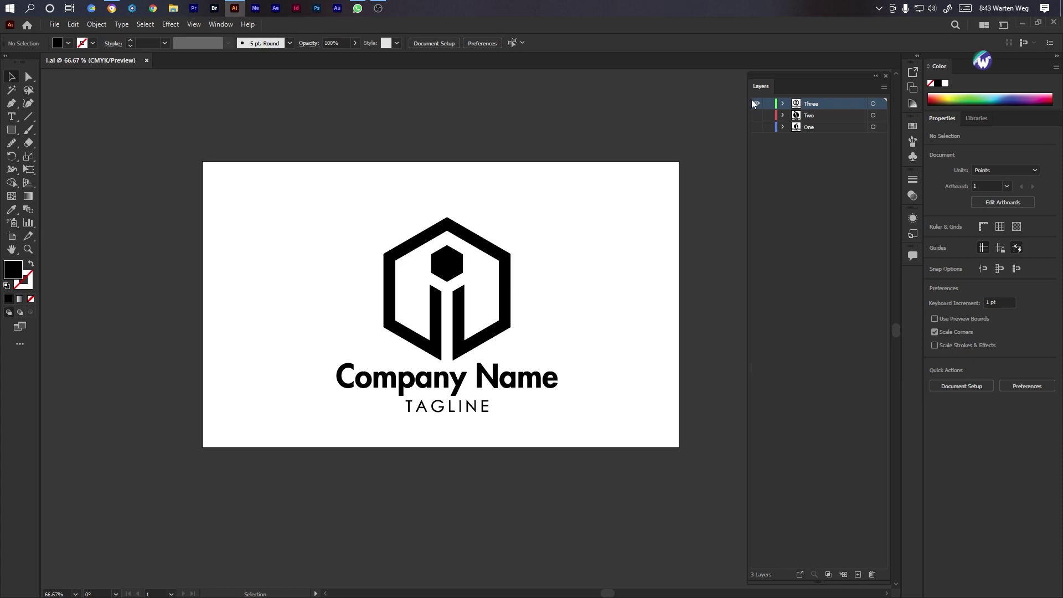
Export the hexagon logo on layer Three as a PNG named I 3 into folder I.
left_click(55, 25)
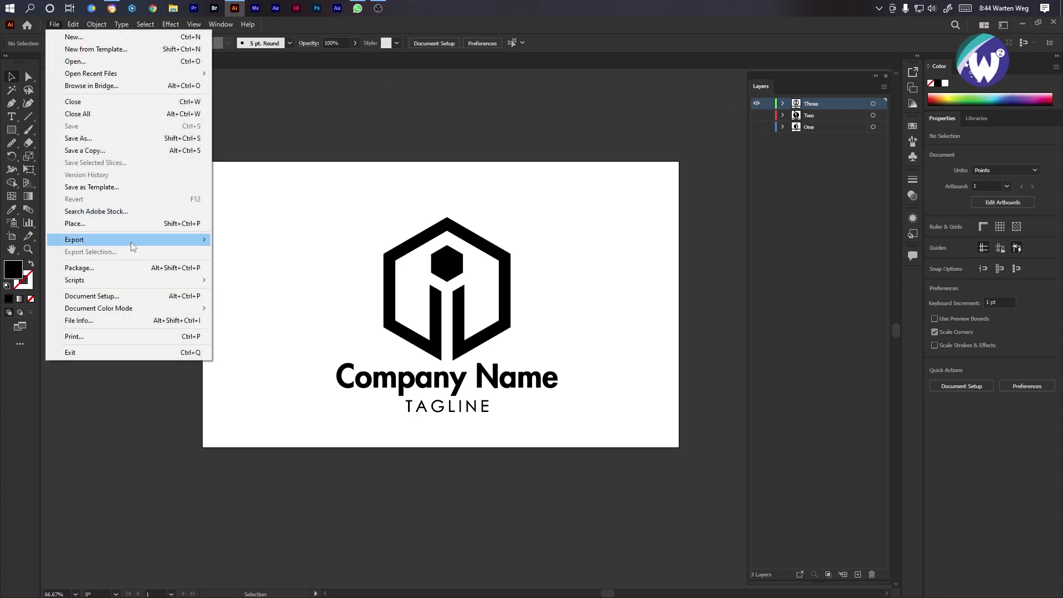
mouse_move(166, 239)
left_click(244, 254)
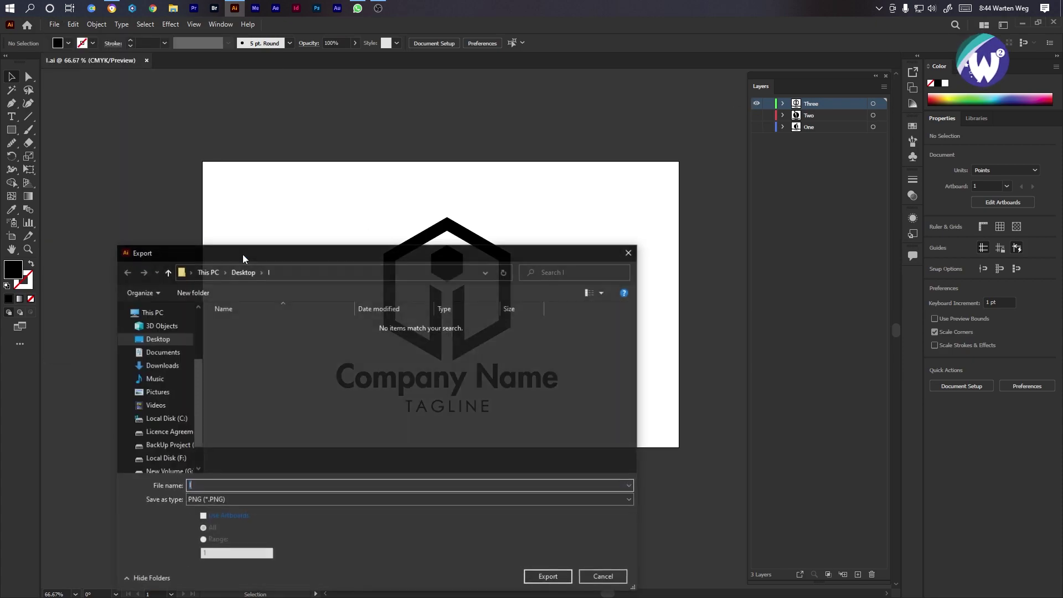
left_click(229, 488)
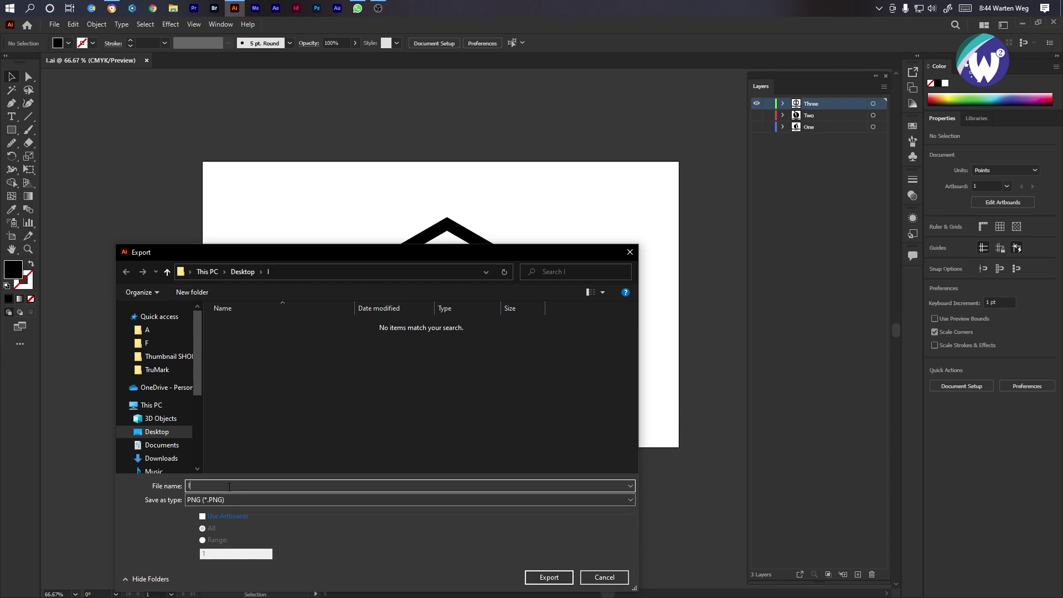
left_click(540, 579)
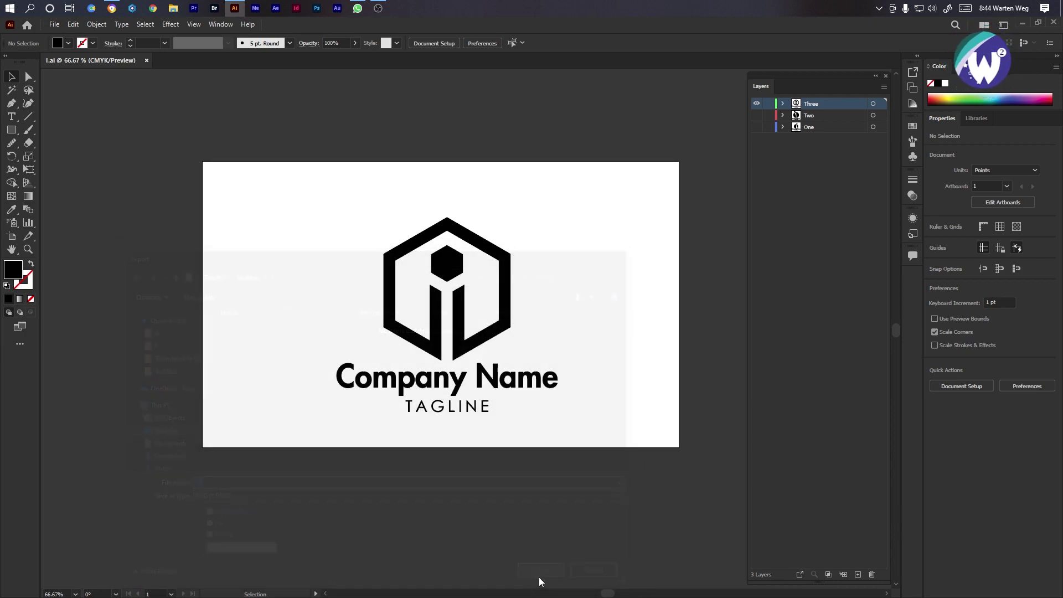
left_click(541, 479)
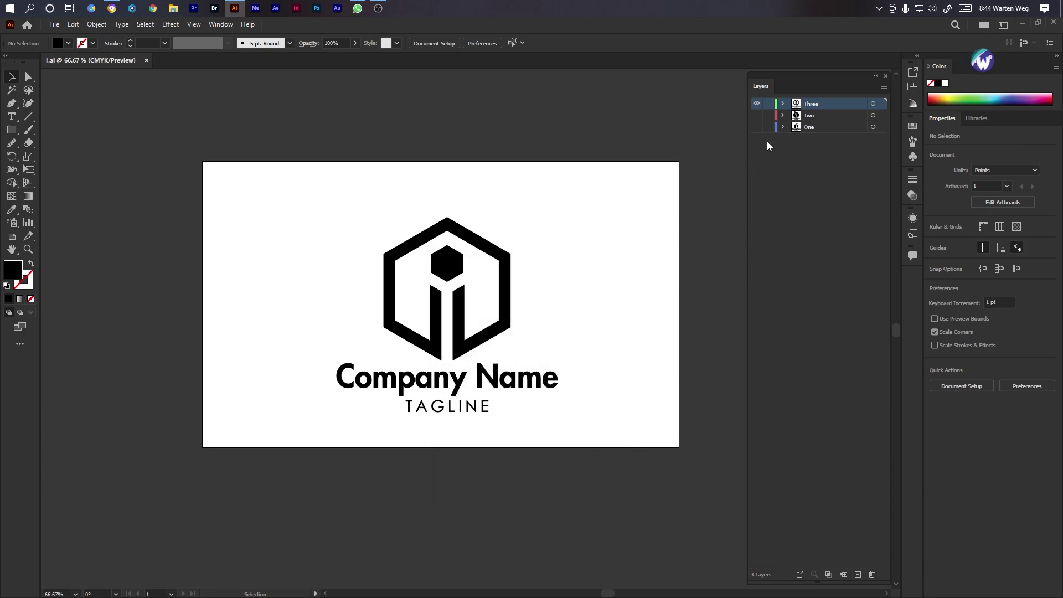
Show only layer Two and export its logo as PNG I 2 at High (300 ppi) with a transparent background.
left_click(756, 115)
left_click(756, 104)
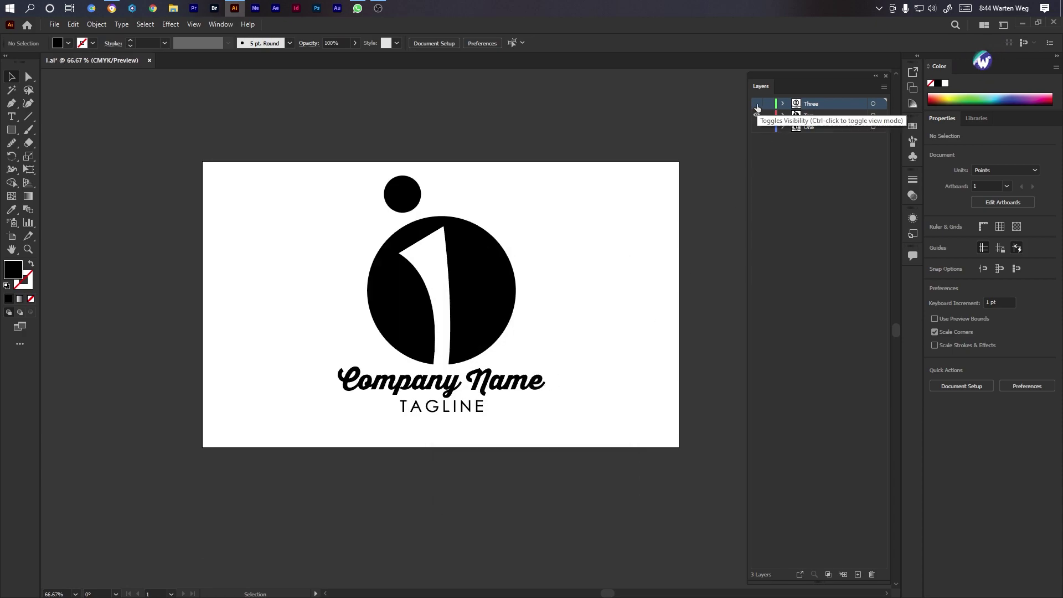
left_click(54, 25)
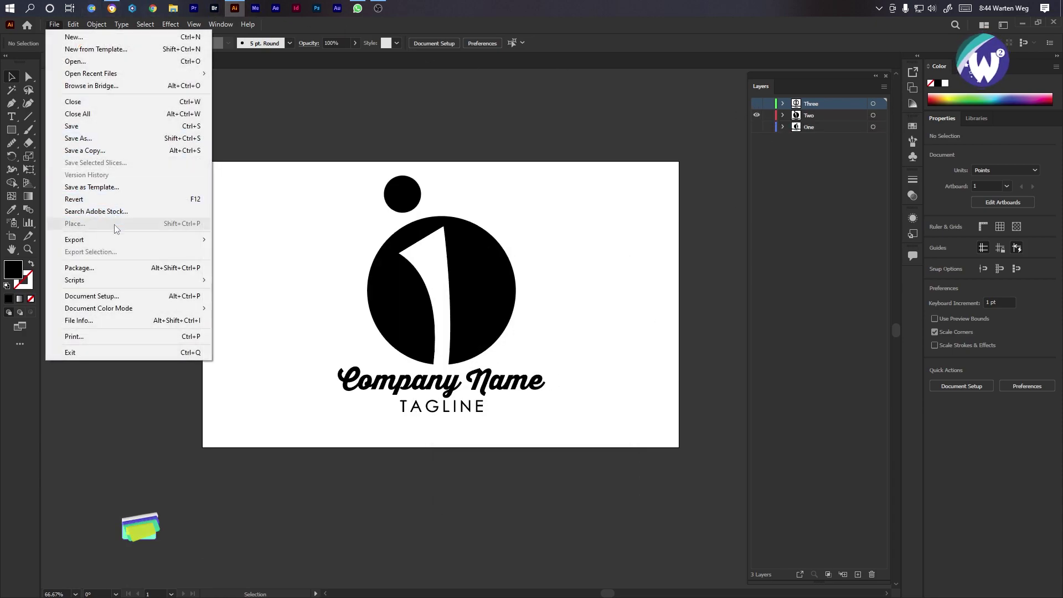
mouse_move(117, 239)
left_click(238, 251)
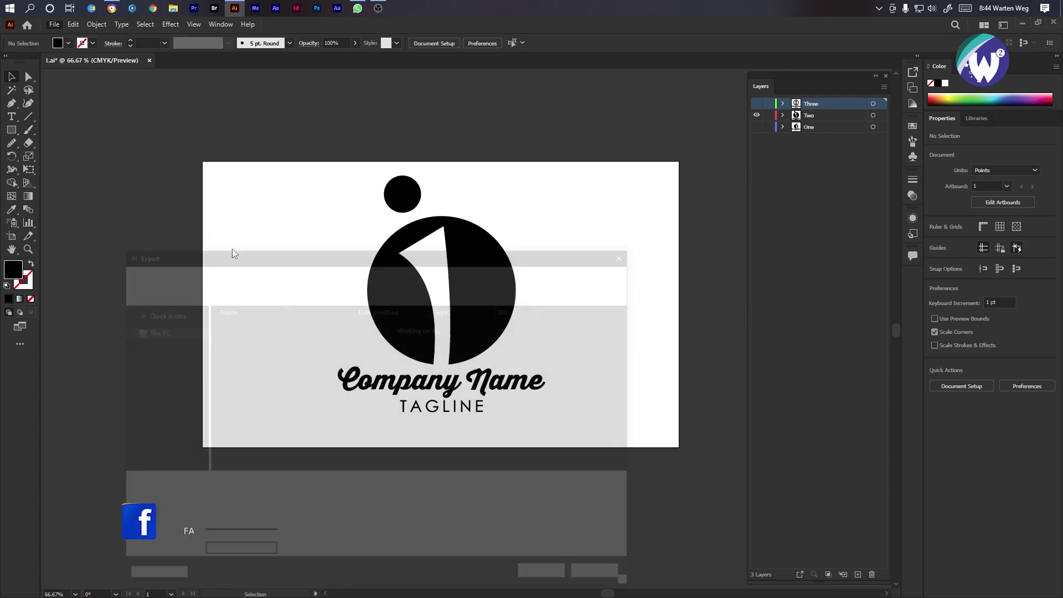
type("I 3")
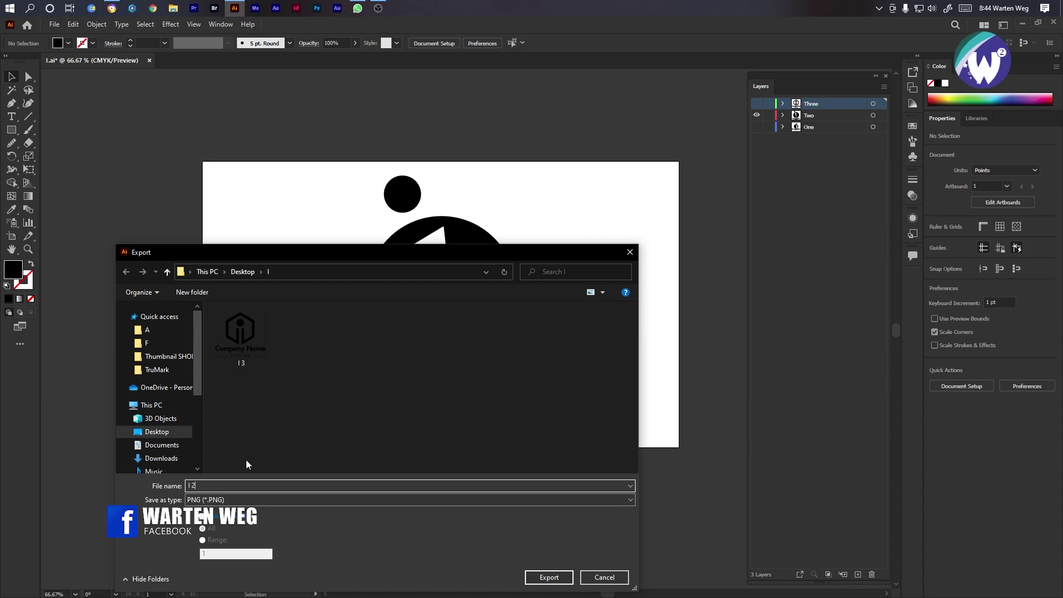
left_click(551, 577)
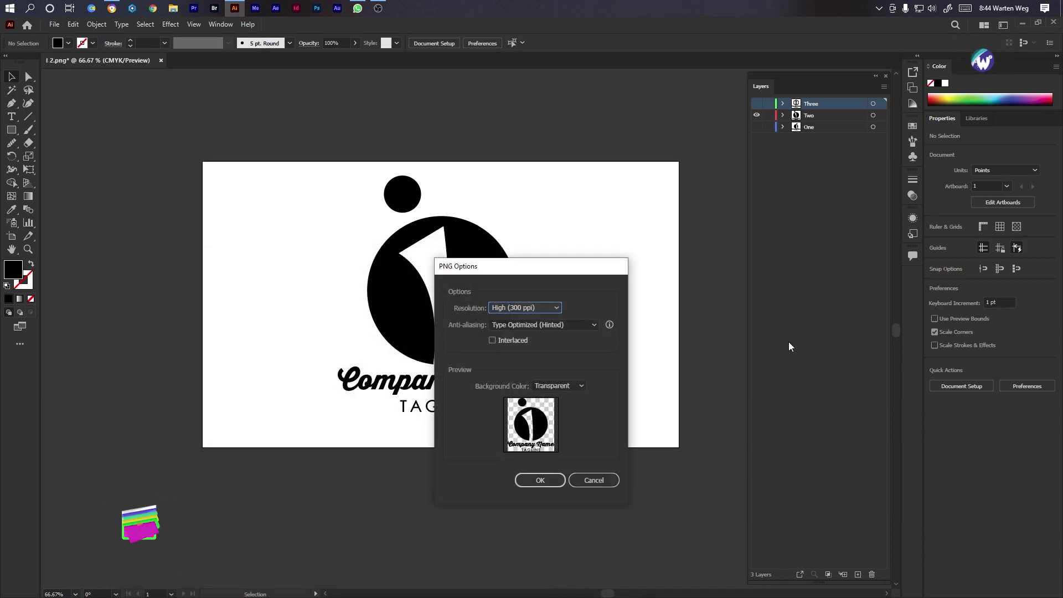
left_click(541, 480)
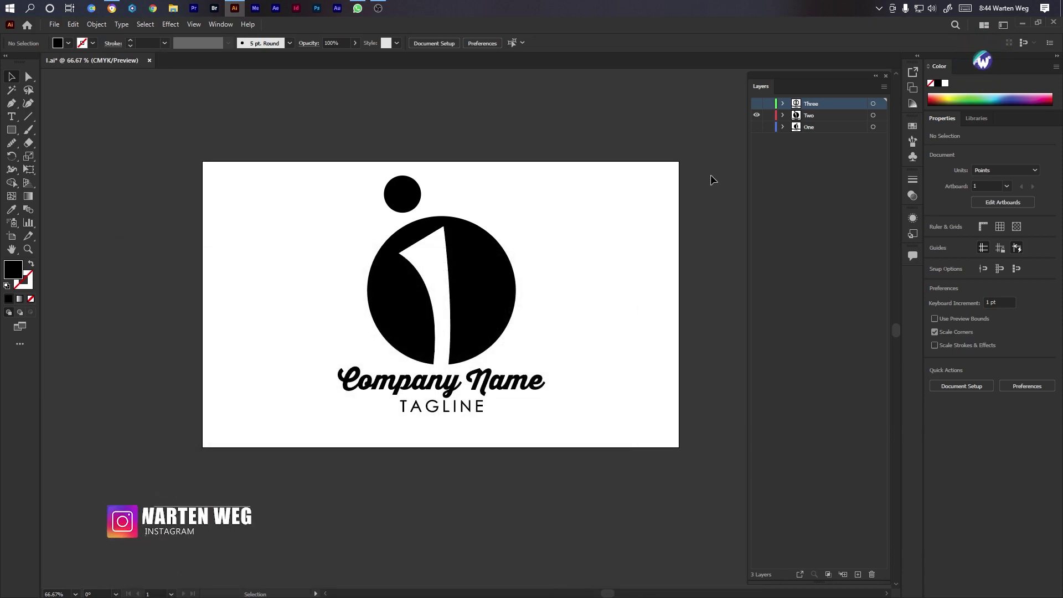
Export layer One alone as PNG I 1 at High (300 ppi) with a transparent background, and close the document with its changes saved.
left_click(756, 127)
left_click(757, 115)
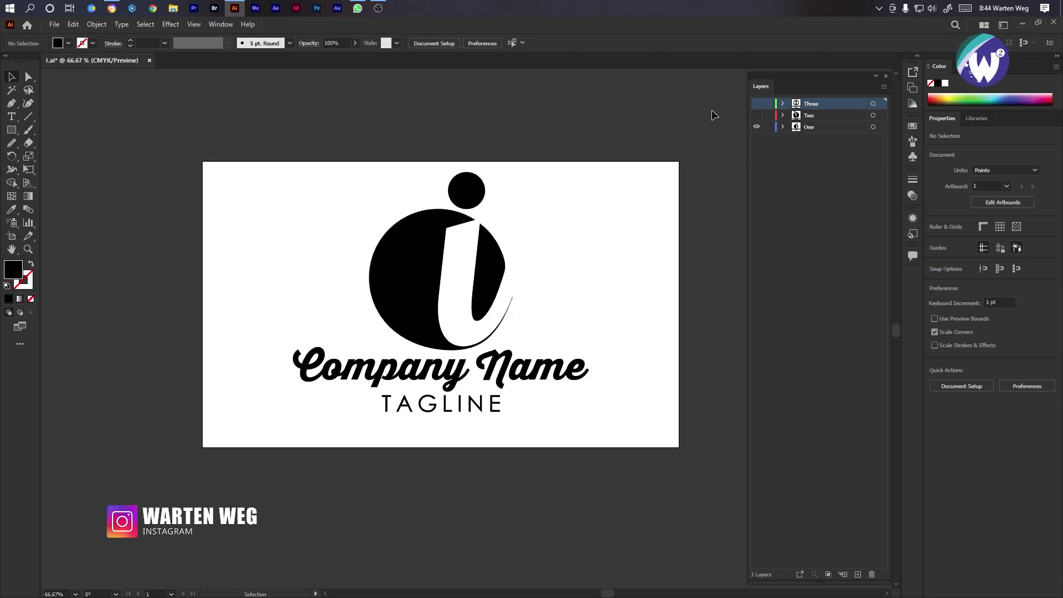
left_click(56, 24)
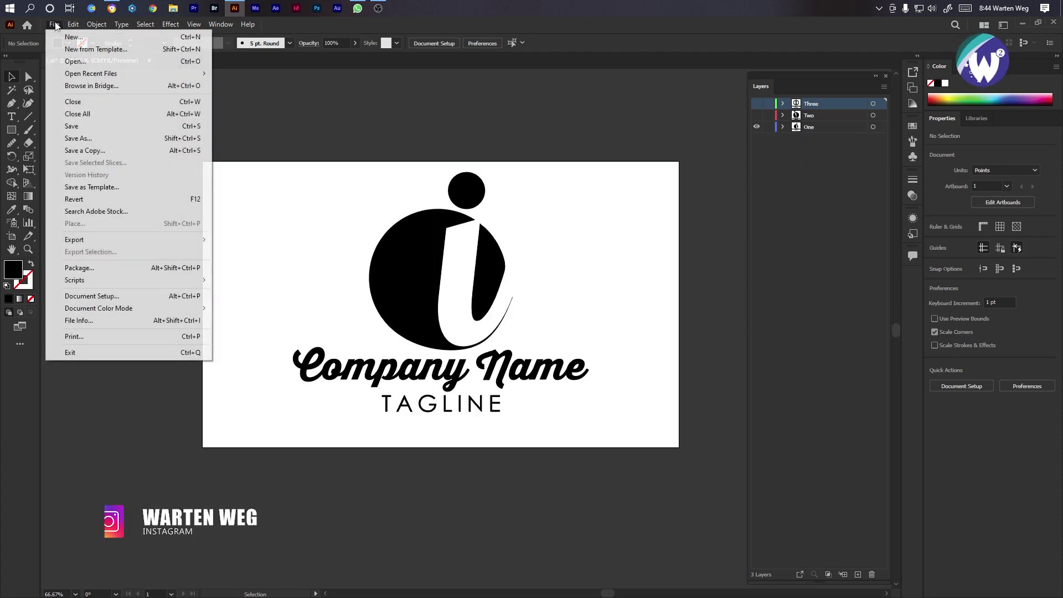
mouse_move(124, 239)
left_click(242, 252)
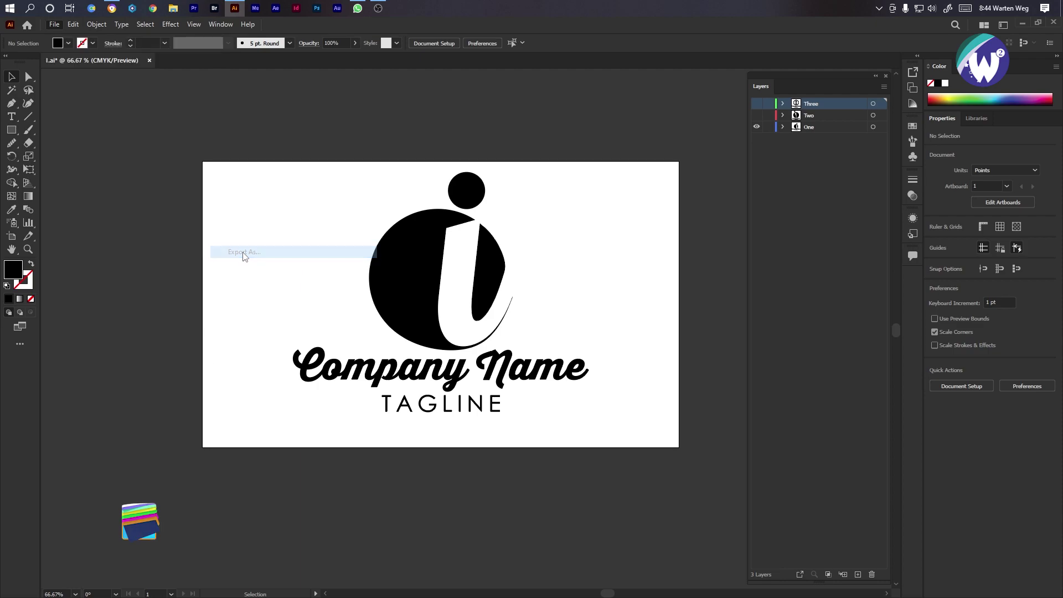
type("1")
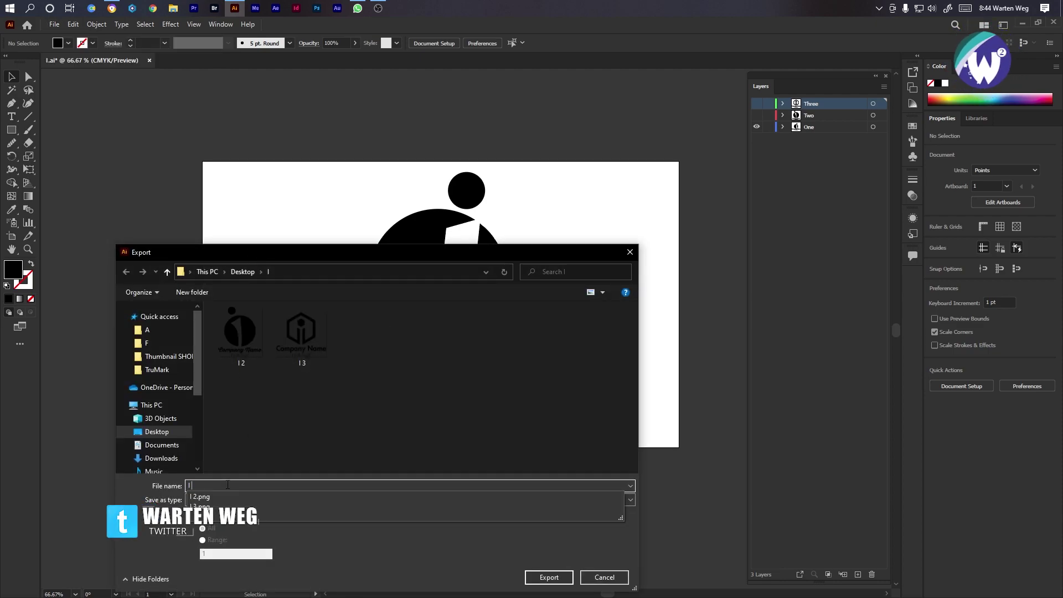
left_click(548, 577)
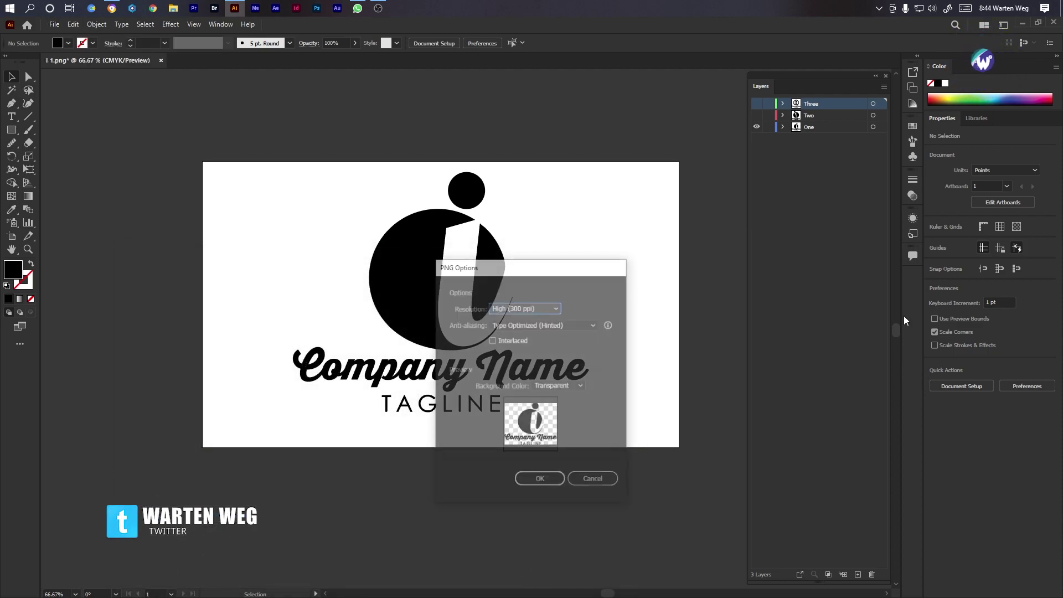
left_click(540, 480)
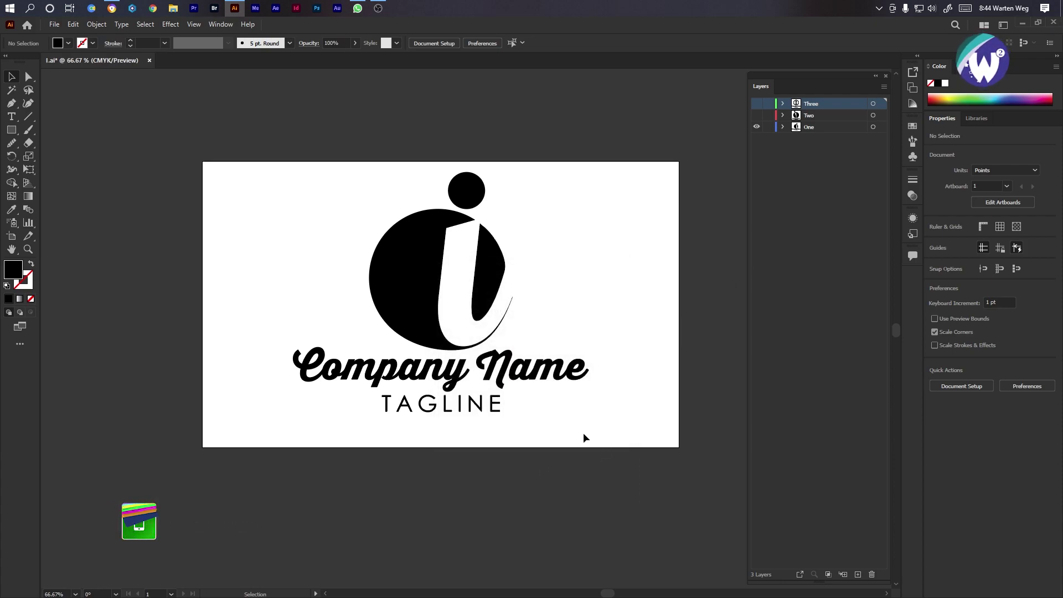
left_click(1054, 23)
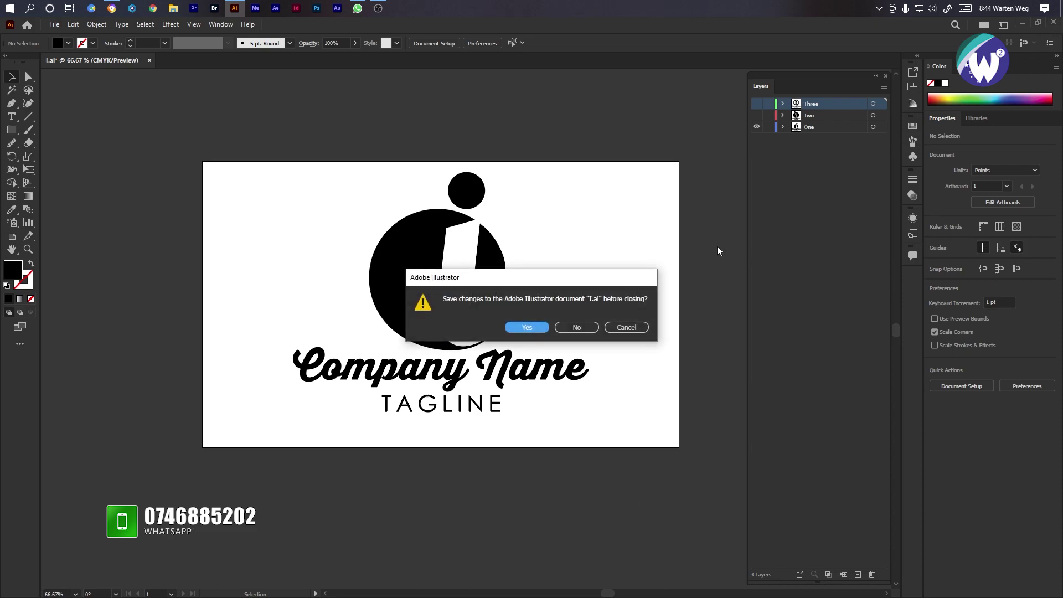
left_click(526, 327)
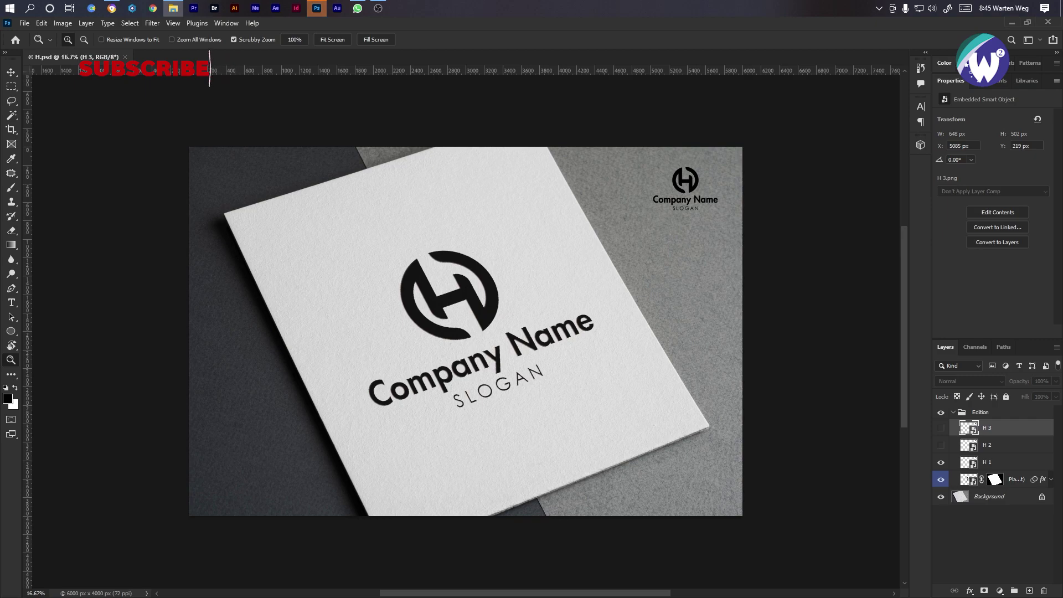
Switch to Photoshop and place the I 1, I 2 and I 3 PNG files into the H.psd mockup.
left_click_drag(443, 239, 701, 205)
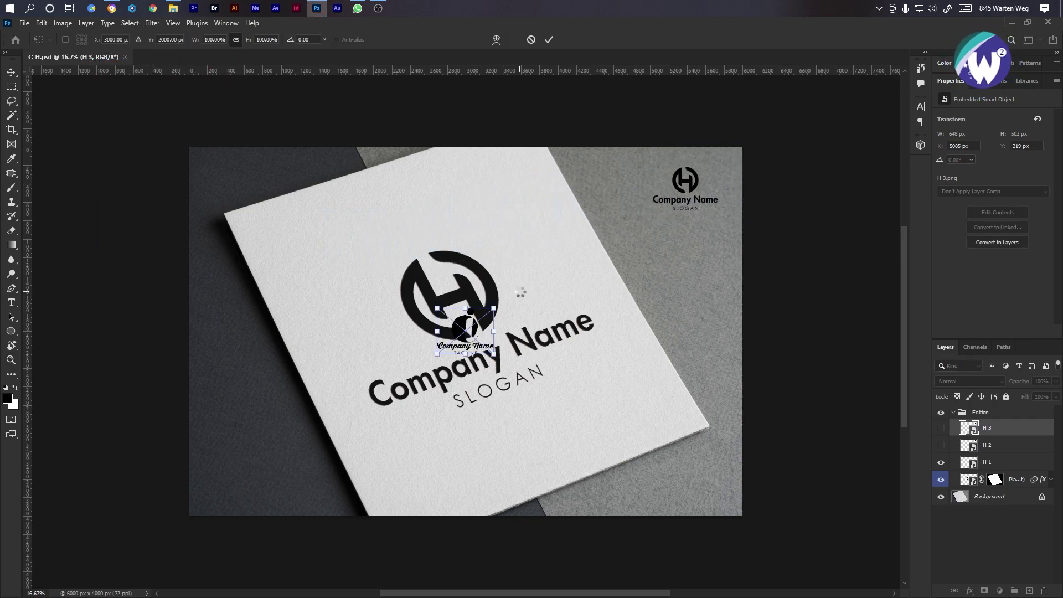
key("Return")
key("Return")
key("Return")
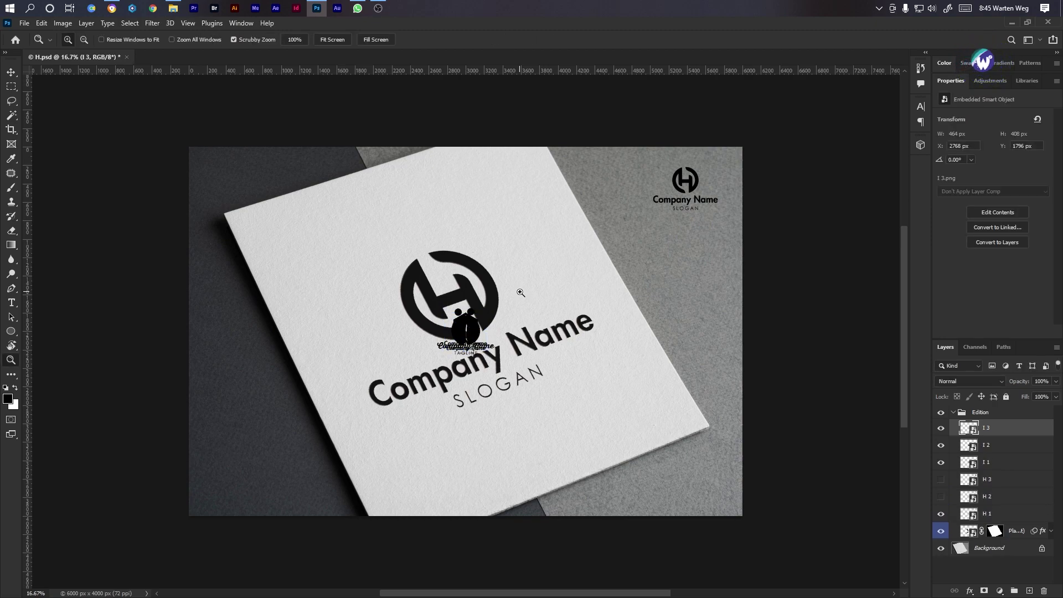
Delete the old H 3, H 2 and H 1 logo layers from the Edition group.
left_click(998, 486)
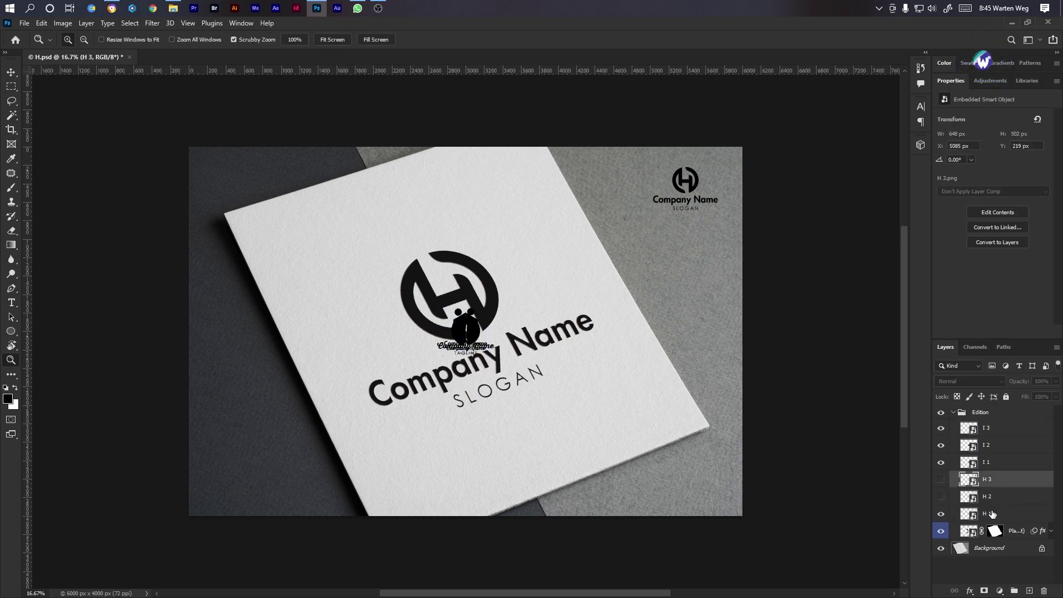
left_click(992, 514, "shift")
key("Delete")
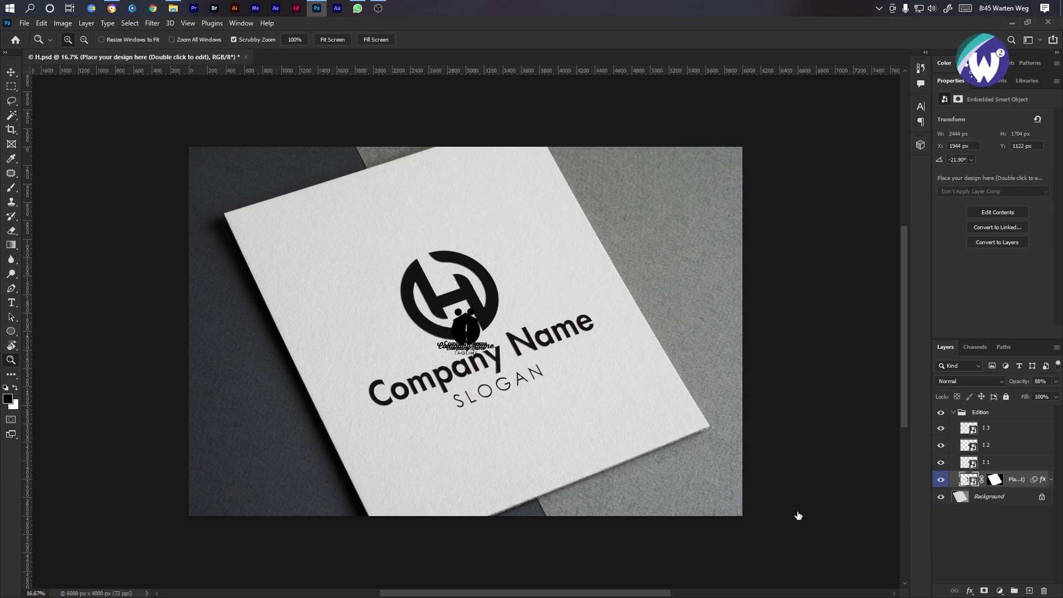
Move logos I 1, I 2 and I 3 together to the mockup's upper-right corner and hide layers I 3 and I 2.
left_click(999, 465)
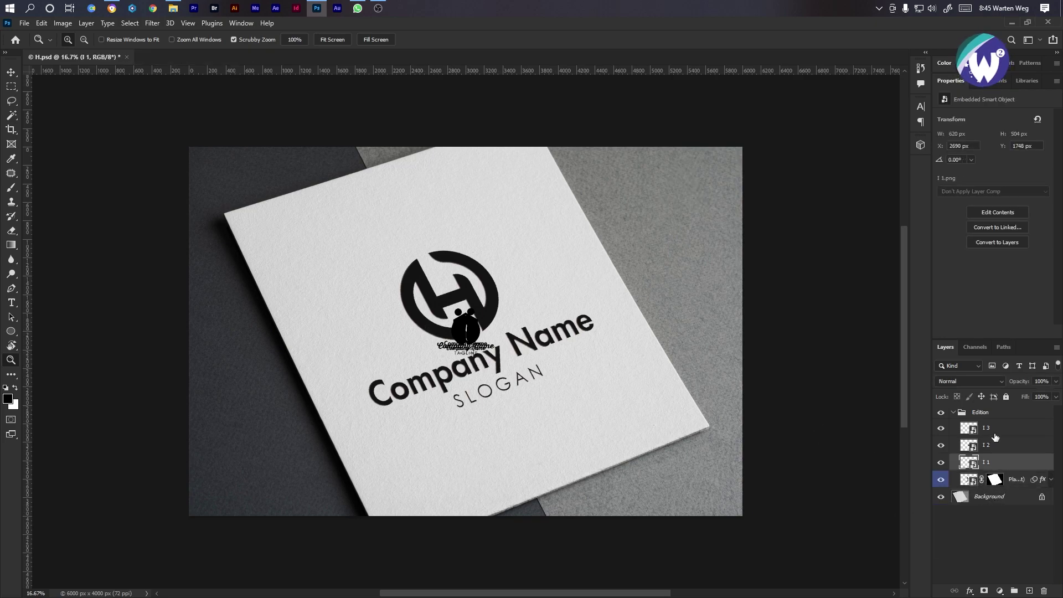
left_click(994, 429, "shift")
left_click(11, 71)
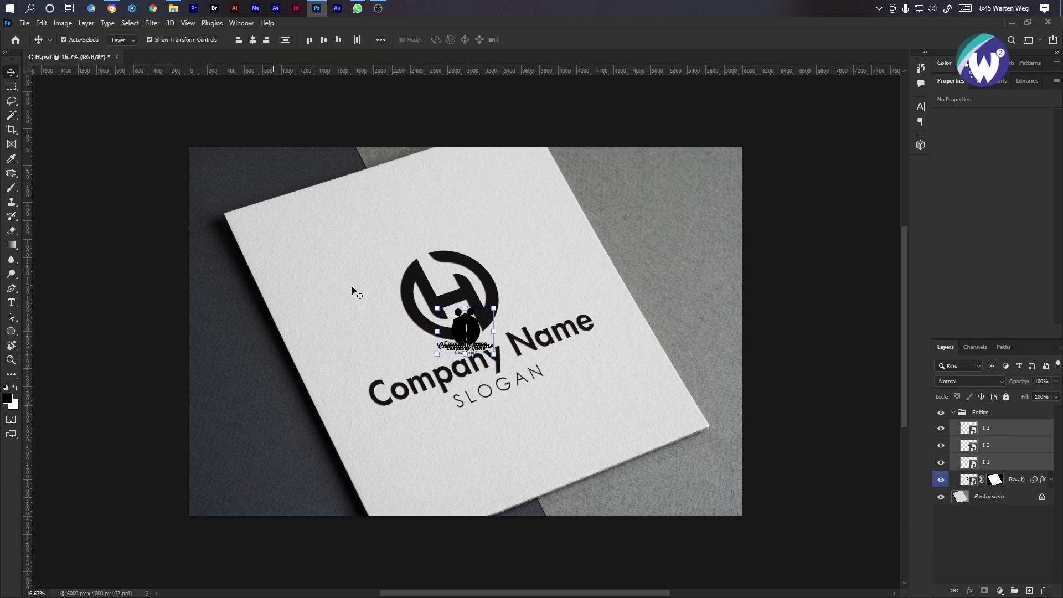
left_click_drag(473, 331, 707, 176)
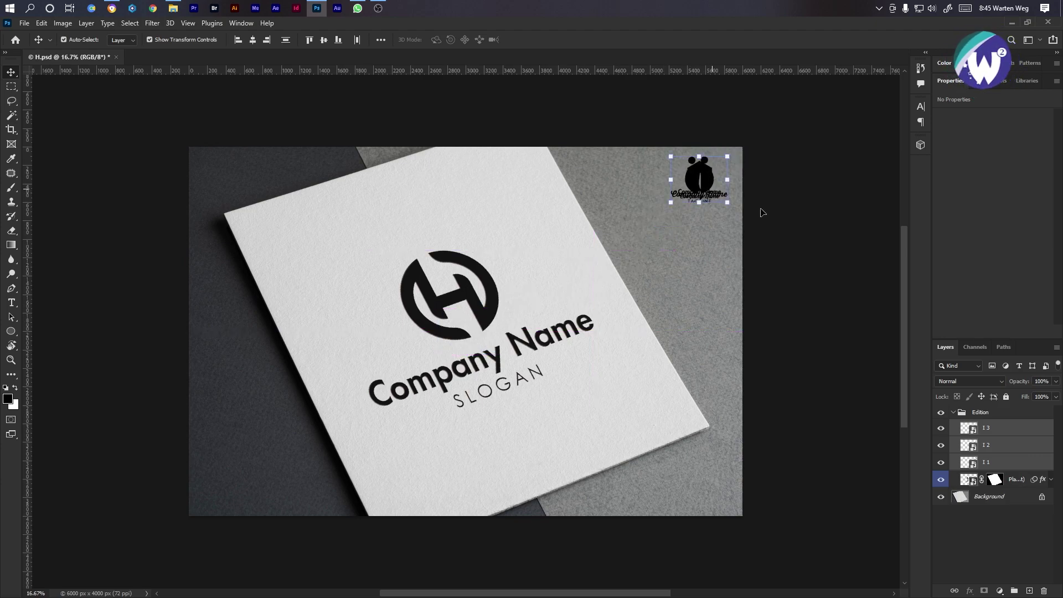
left_click(941, 428)
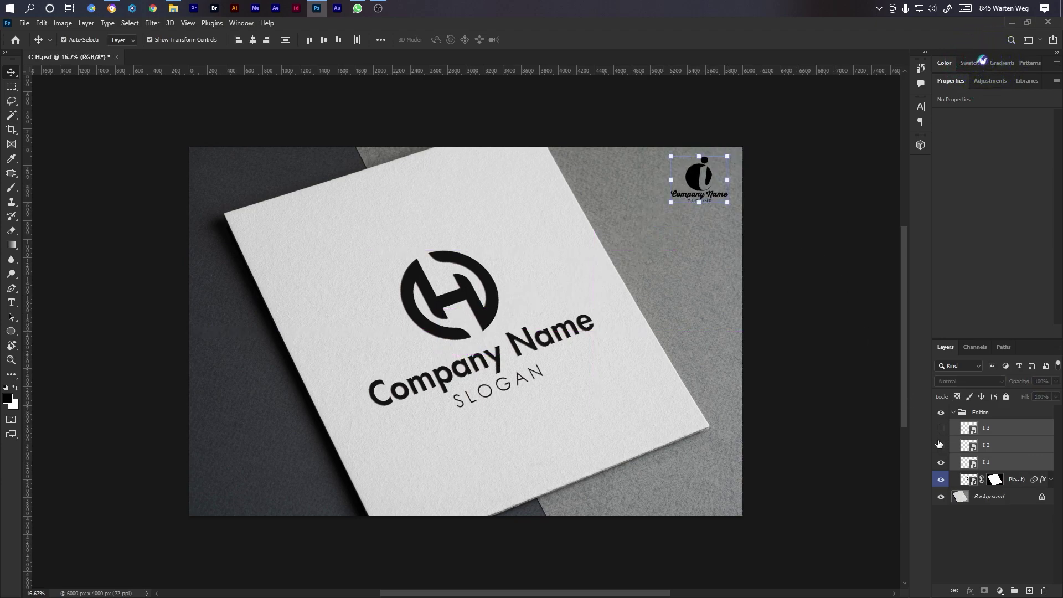
Open the contents of the Place your design here smart object and delete its H 3 and H 2 layers.
double_click(971, 484)
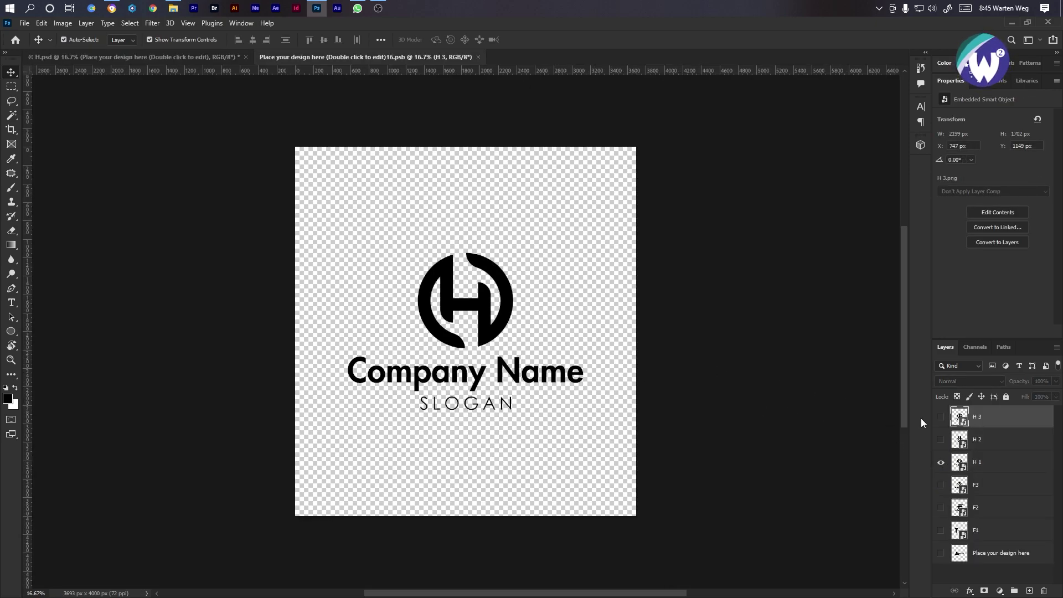
left_click(1004, 556, "shift")
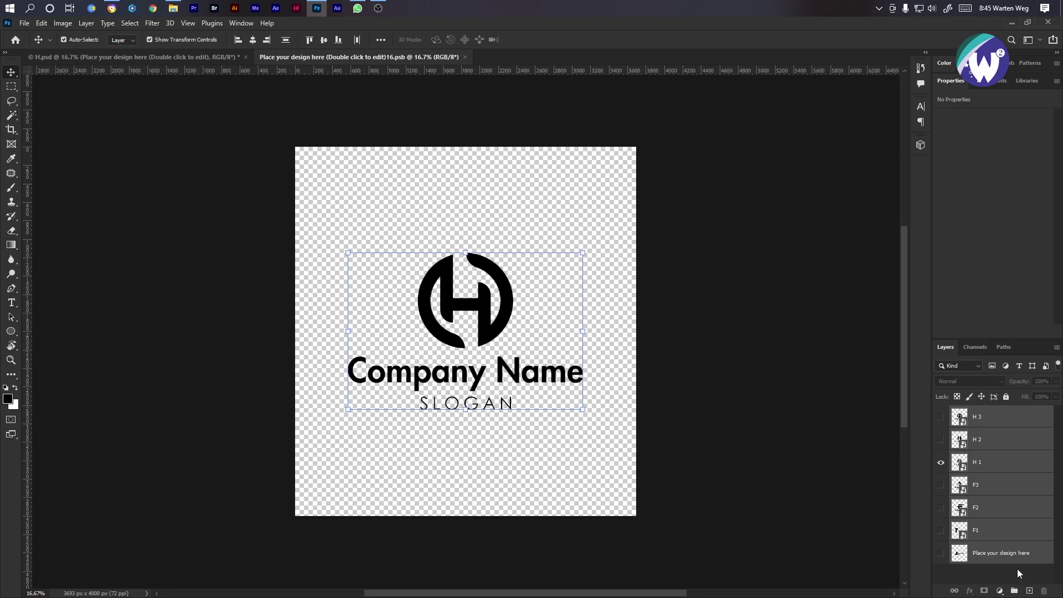
left_click(989, 421)
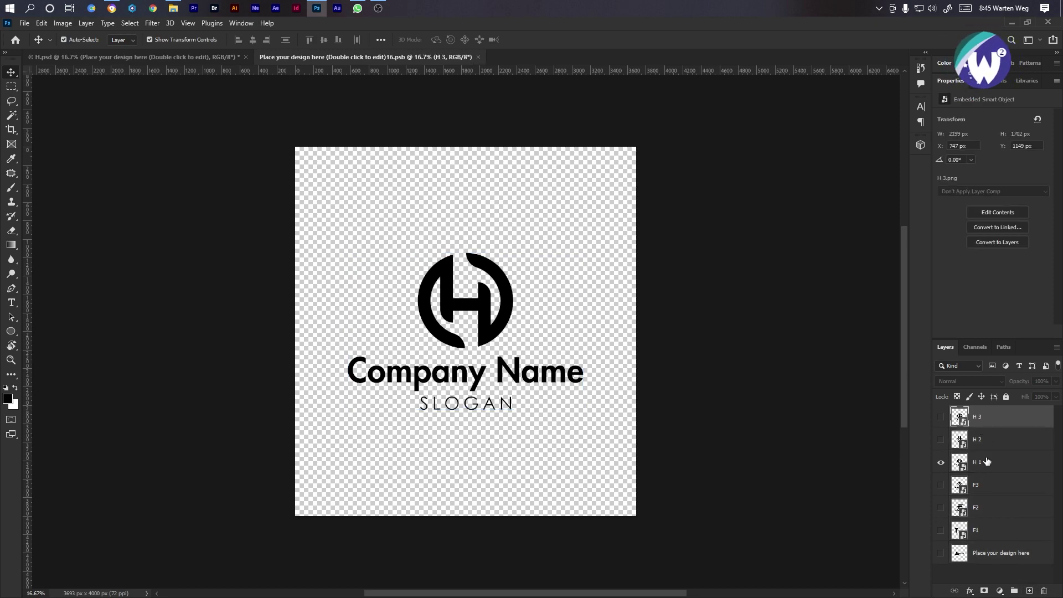
left_click(983, 447, "shift")
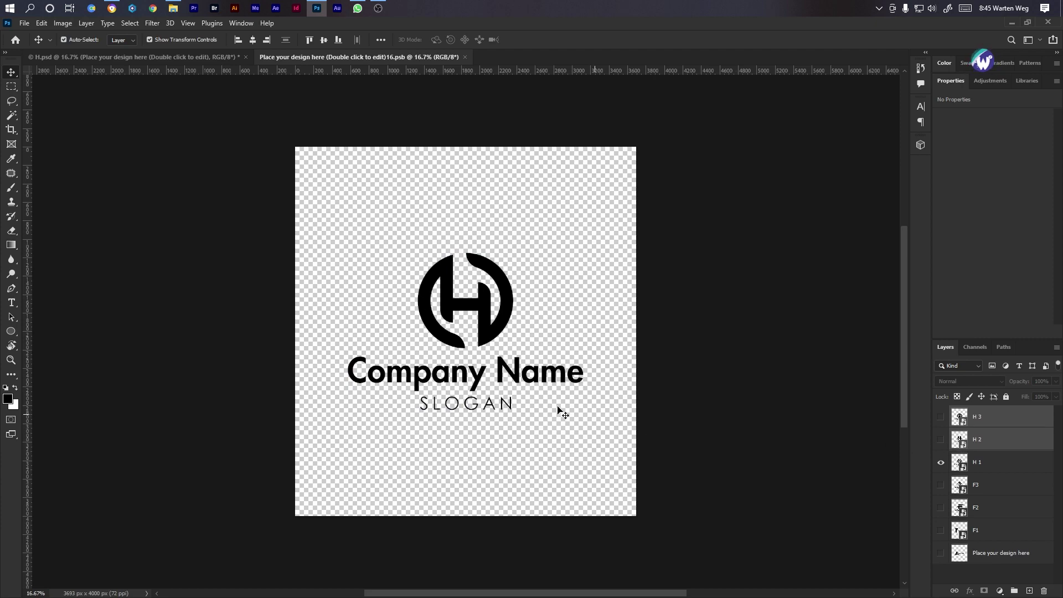
key("Delete")
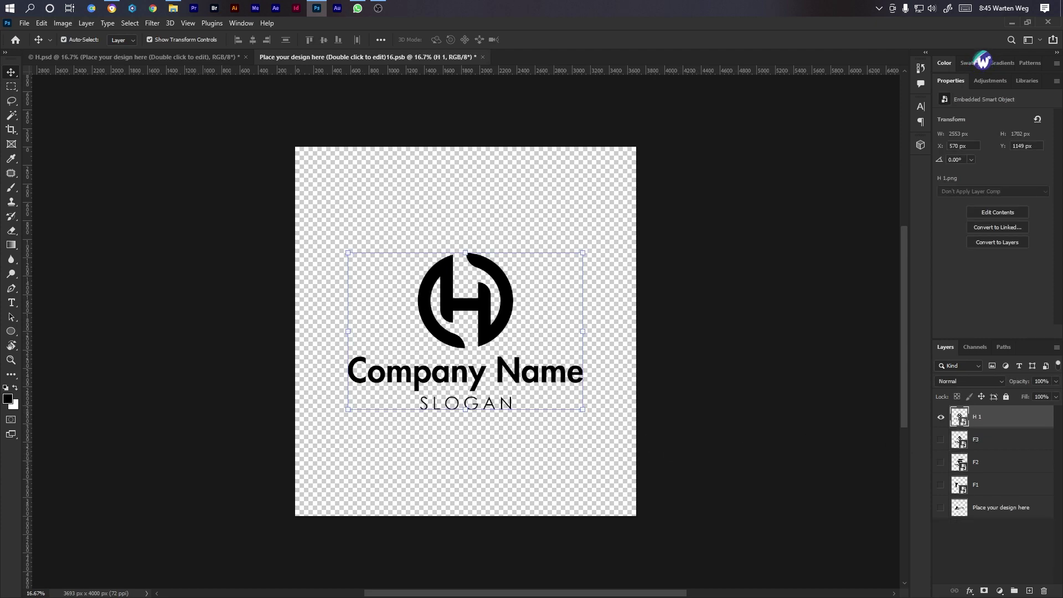
Place the I 1, I 2 and I 3 PNGs in the smart object, each enlarged about its centre to the H 1 logo's height, 1702 px.
left_click_drag(433, 320, 467, 253)
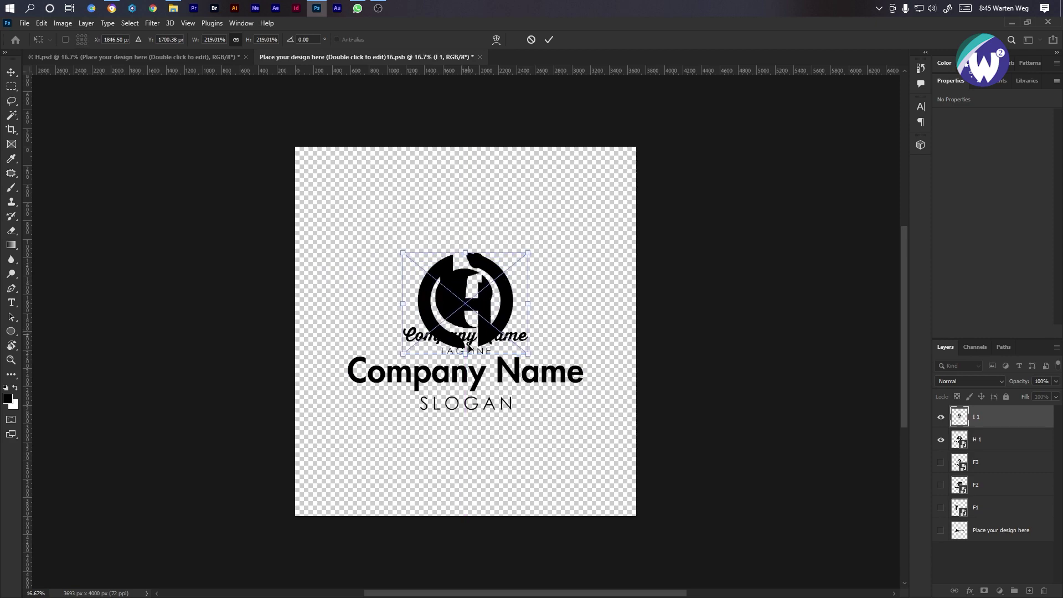
left_click_drag(466, 355, 477, 414)
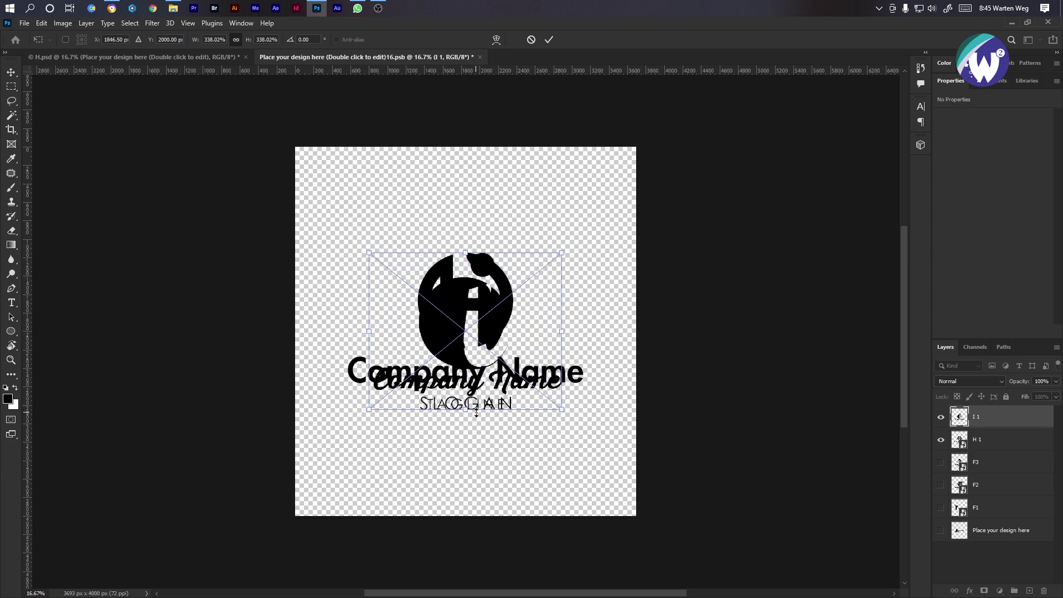
key("Return")
left_click_drag(465, 301, 465, 253)
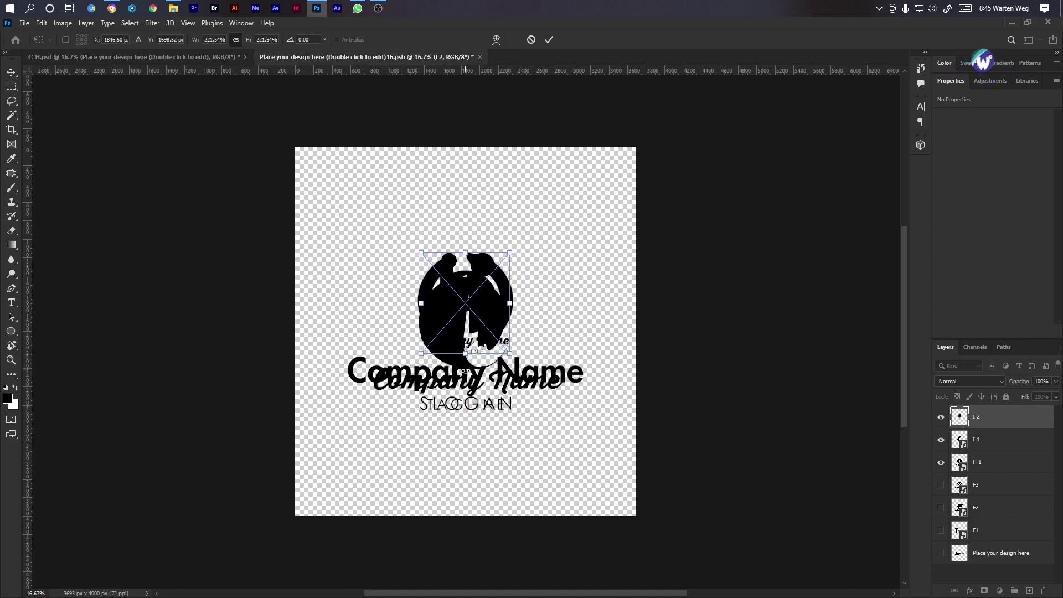
left_click_drag(466, 358, 475, 409)
key("Return")
left_click_drag(466, 313, 466, 255)
left_click_drag(466, 350, 466, 410)
key("Return")
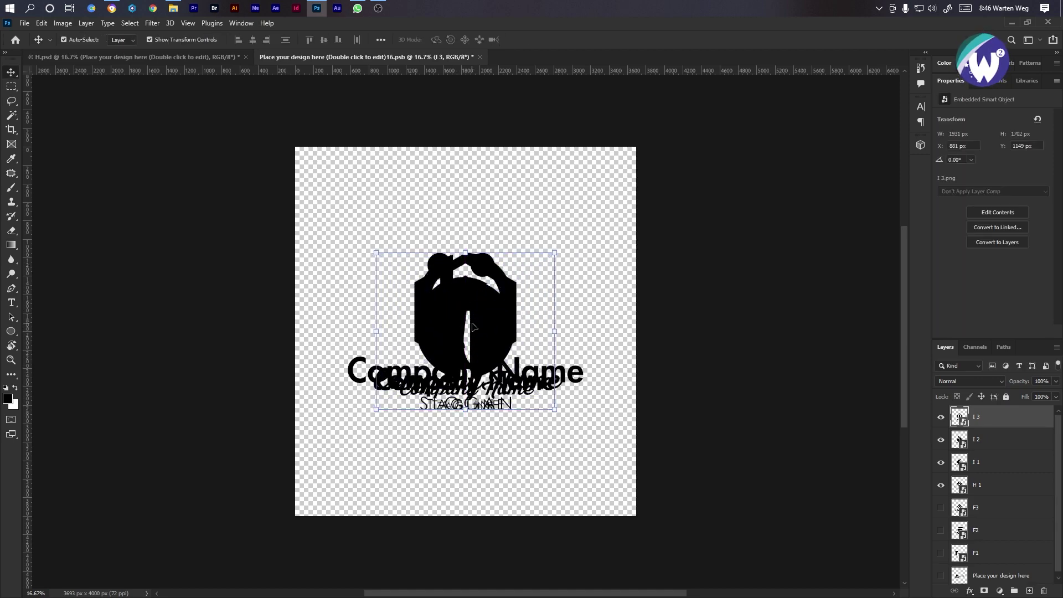
Delete the H 1, F3, F2, F1 and Place your design here layers from the smart object.
left_click(977, 486)
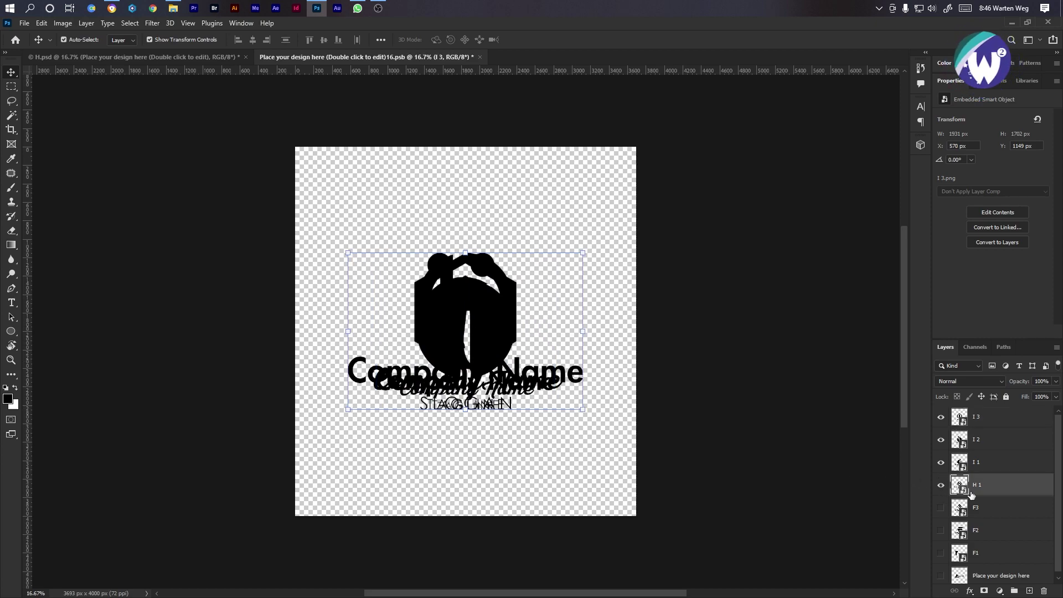
scroll(991, 525, "down", 1)
left_click(996, 553, "shift")
key("Delete")
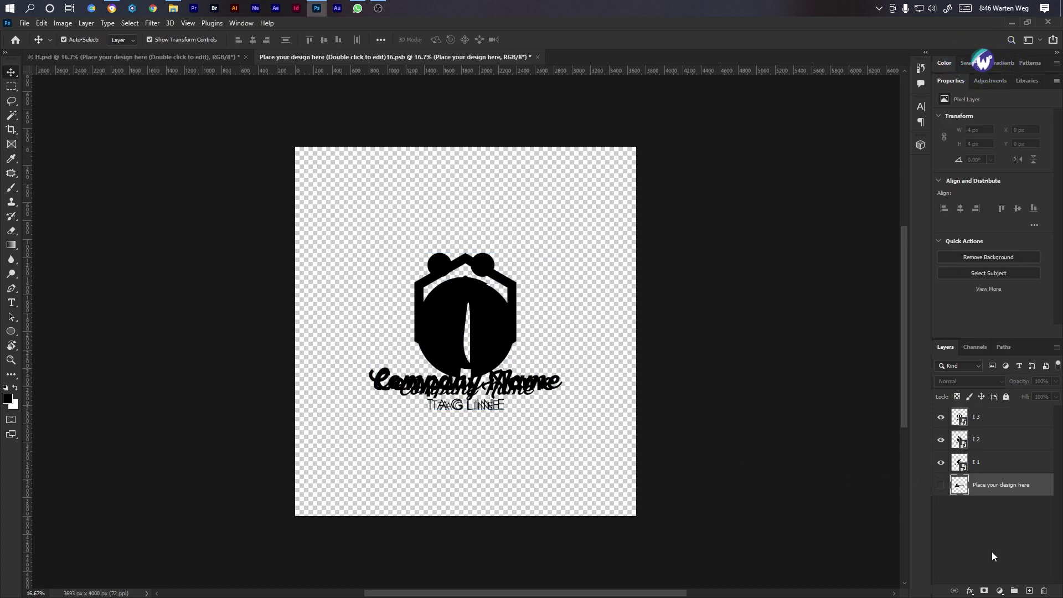
key("Delete")
Hide layers I 3 and I 2, save the smart object with only I 1 showing, and return to the H.psd mockup.
left_click_drag(940, 443, 940, 417)
key("ctrl+s")
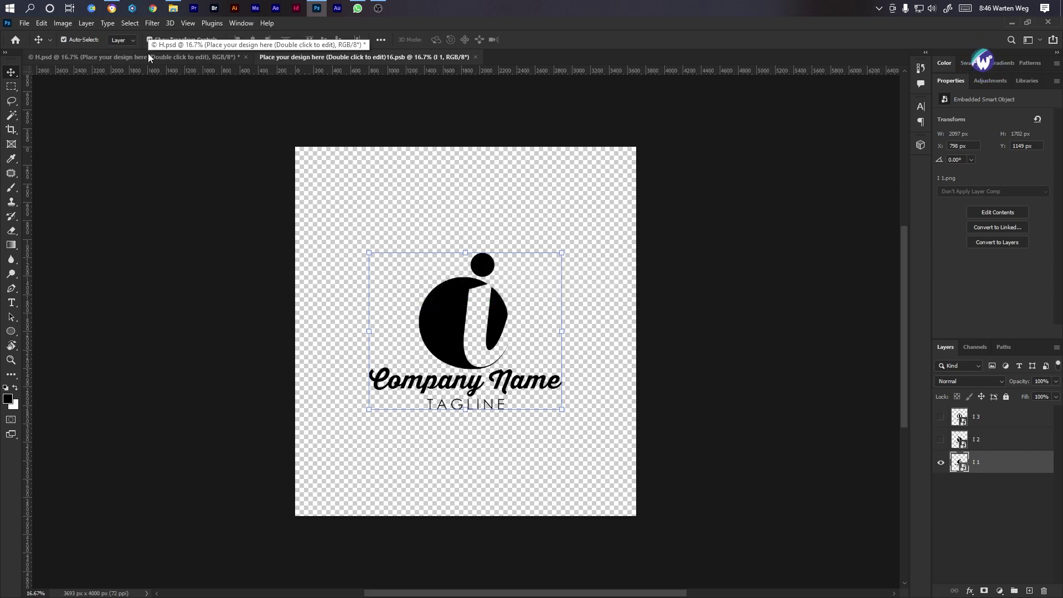
left_click(139, 60)
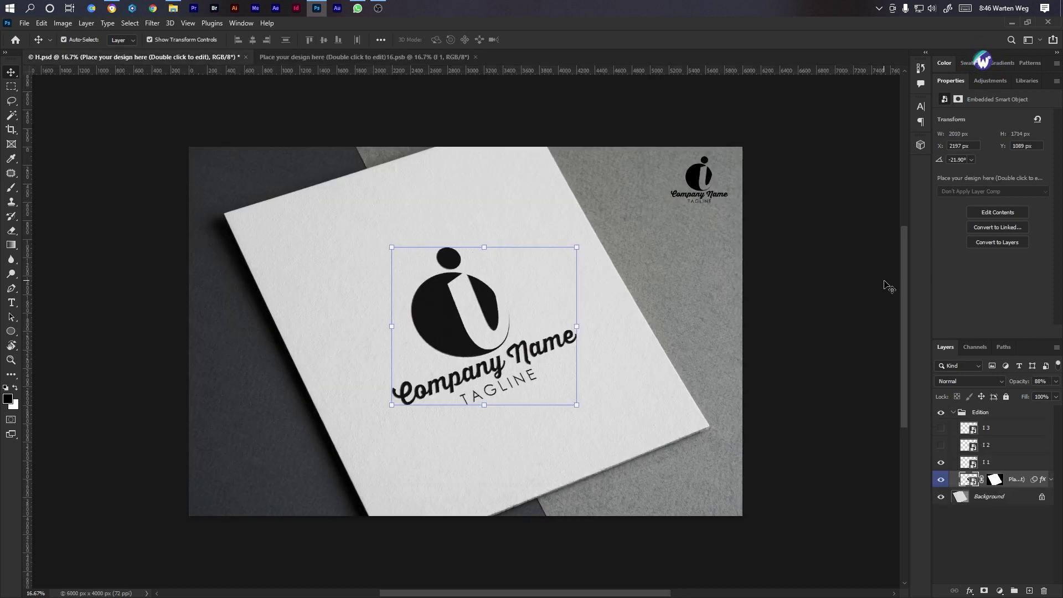
left_click(795, 384)
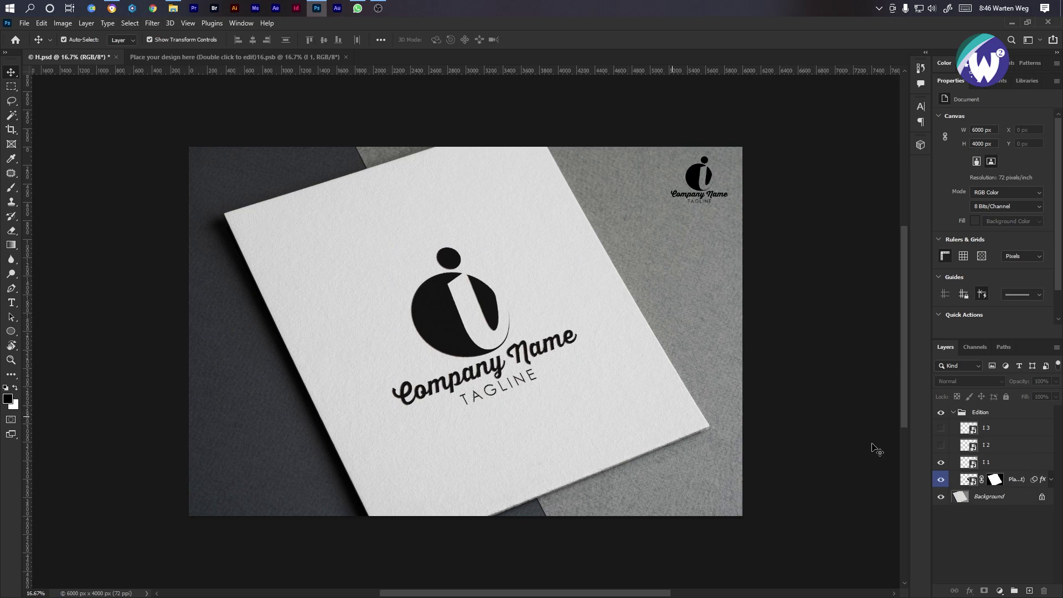
Show logo I 2 instead of I 1 in both the mockup and the smart object, and save the smart object to update the mockup.
left_click(941, 462)
left_click(940, 445)
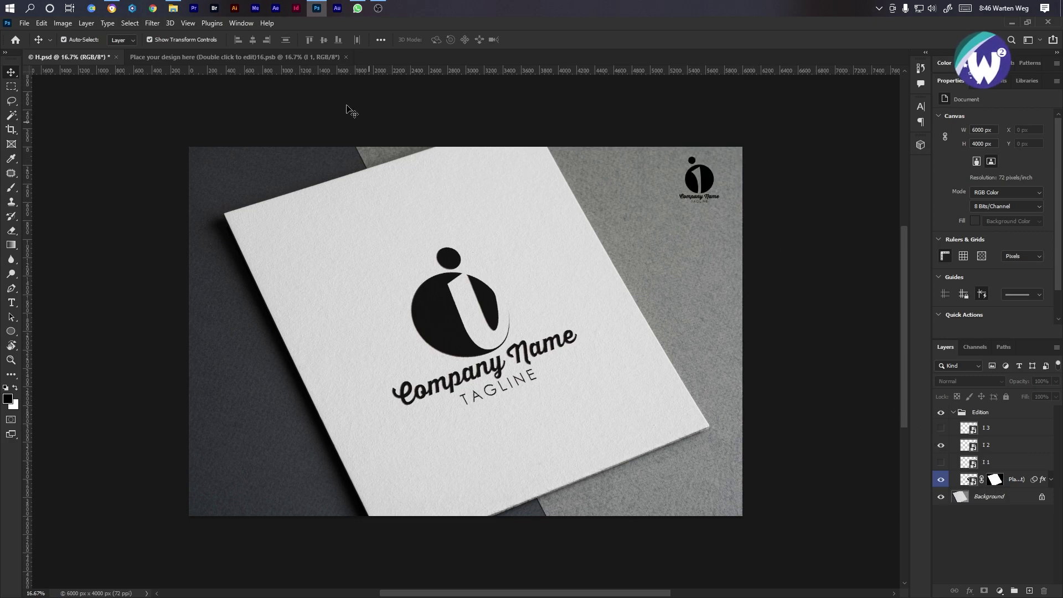
left_click(261, 59)
left_click(940, 445)
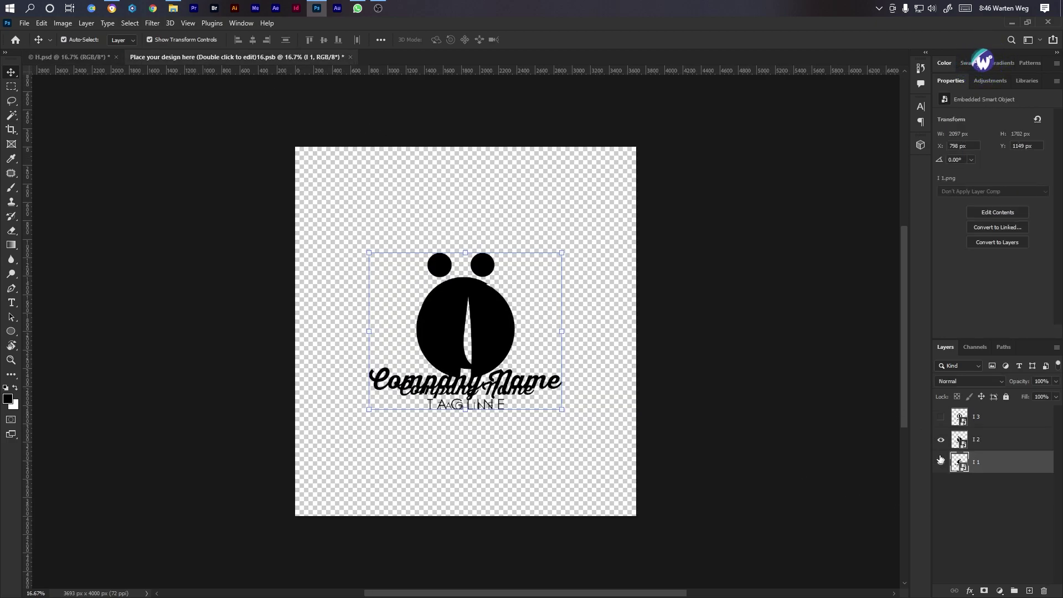
left_click(941, 463)
key("ctrl+s")
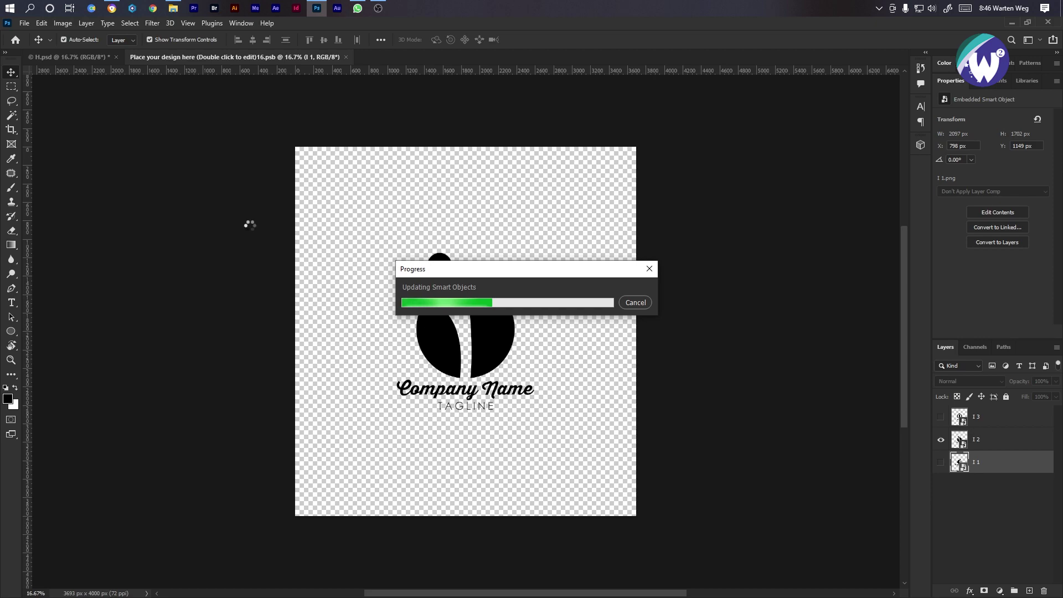
left_click(59, 55)
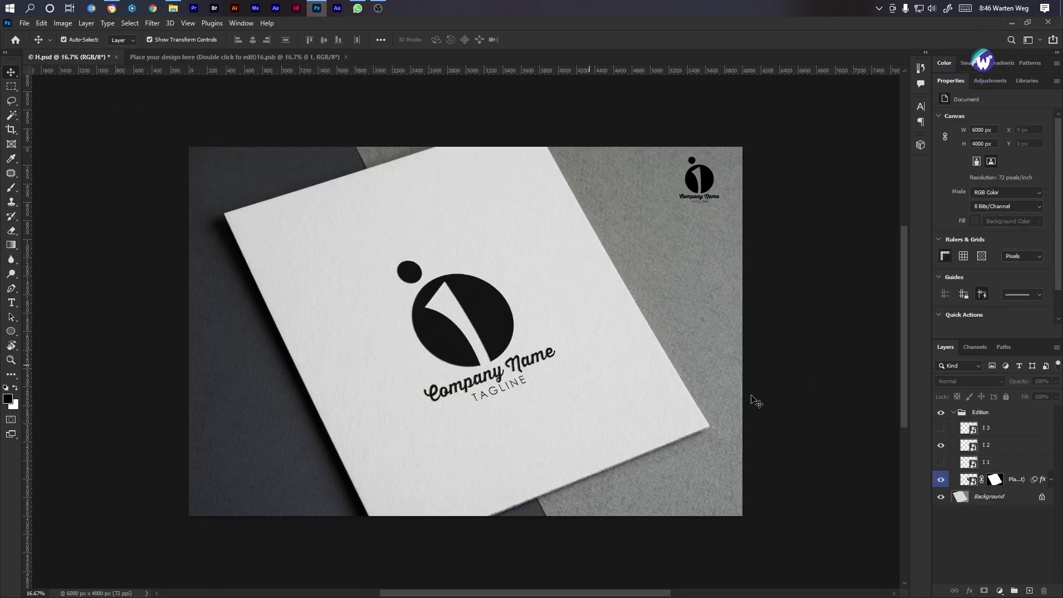
Show logo I 3 instead of I 2 in both the mockup and the smart object, then save and close the smart object.
left_click(942, 447)
left_click(940, 428)
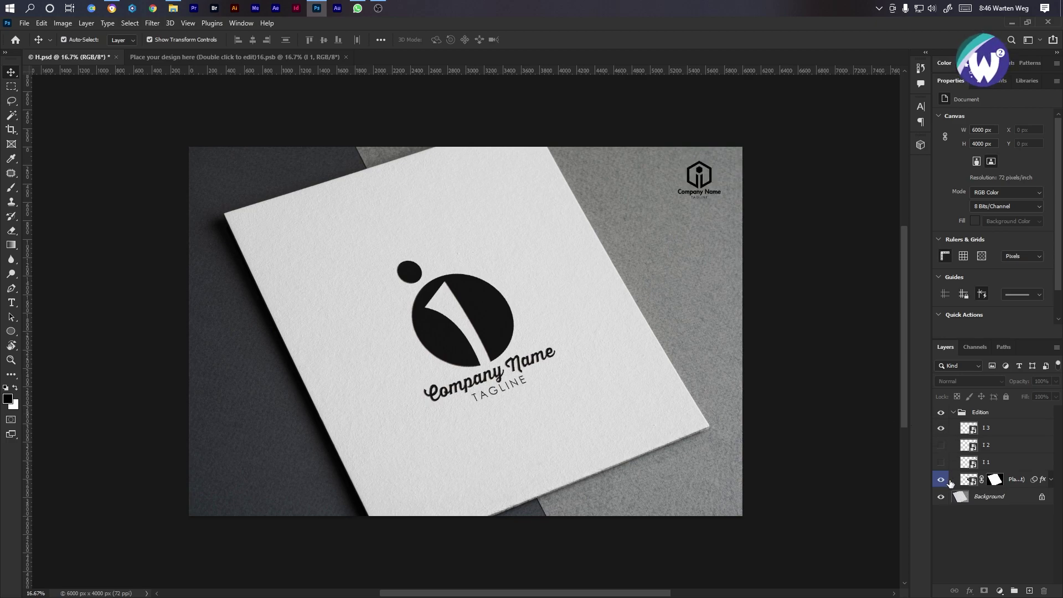
left_click(295, 60)
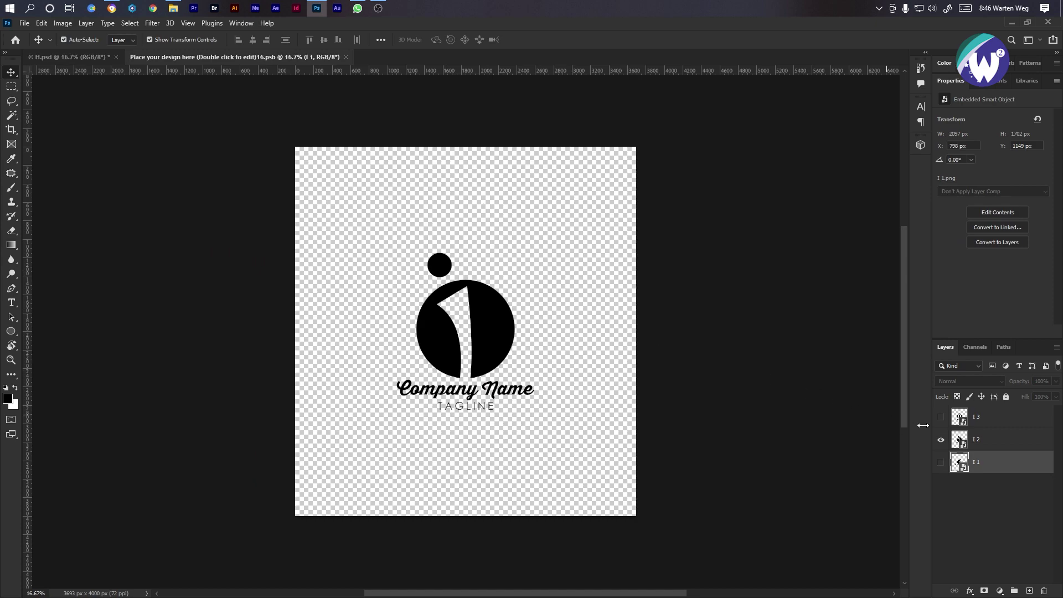
left_click(942, 417)
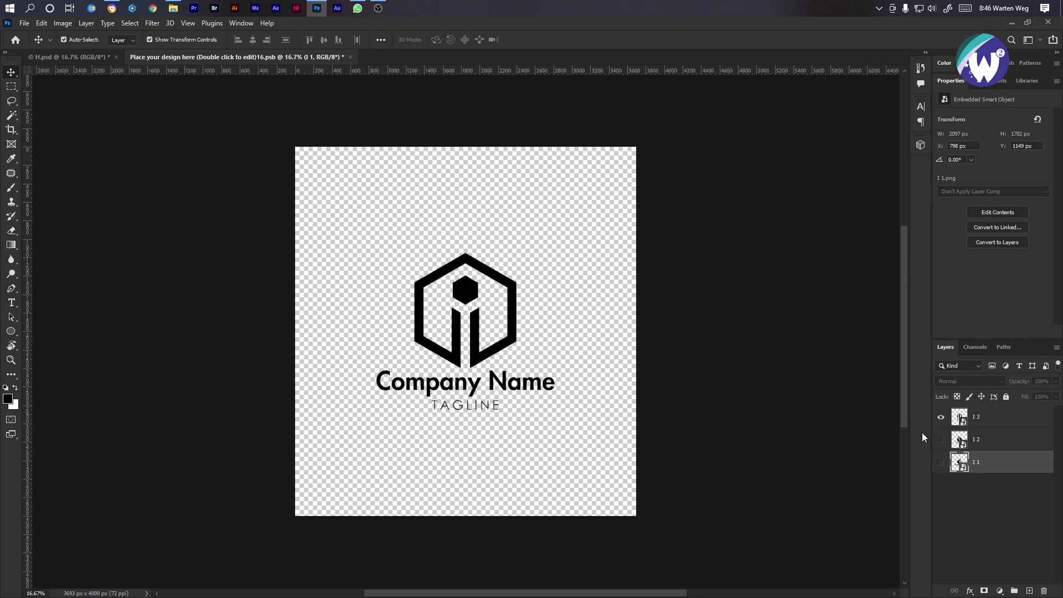
key("ctrl+s")
left_click(344, 57)
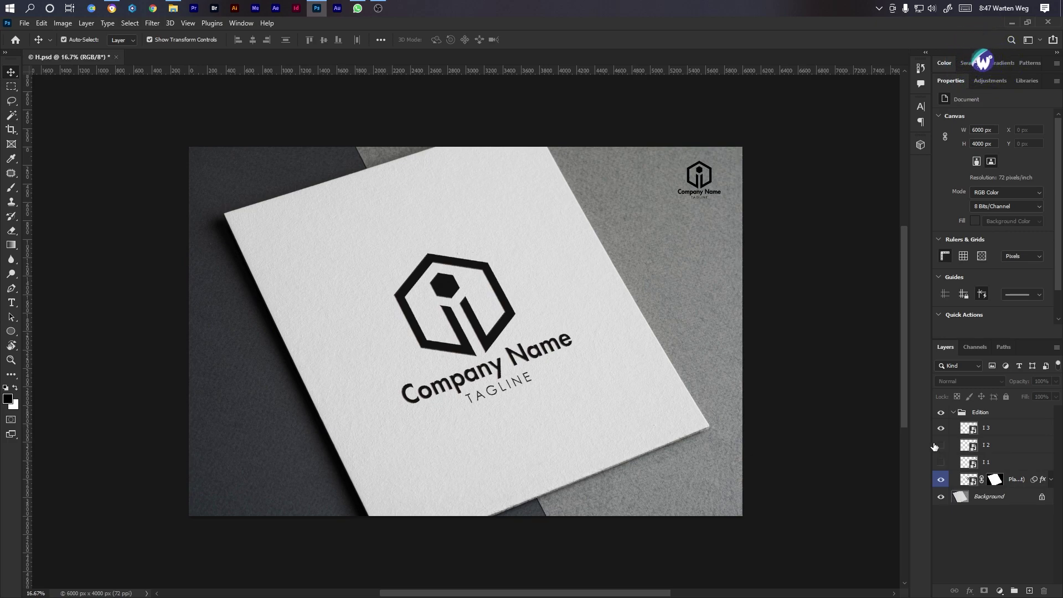
Save the mockup as a new Photoshop file named I in the I folder on the Desktop.
key("ctrl+shift+s")
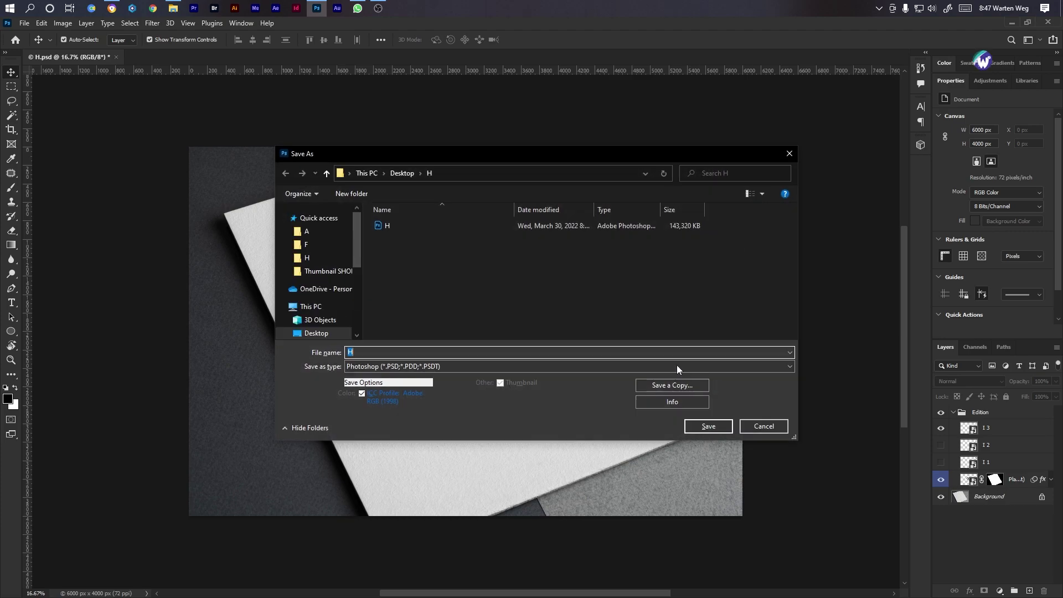
left_click(401, 173)
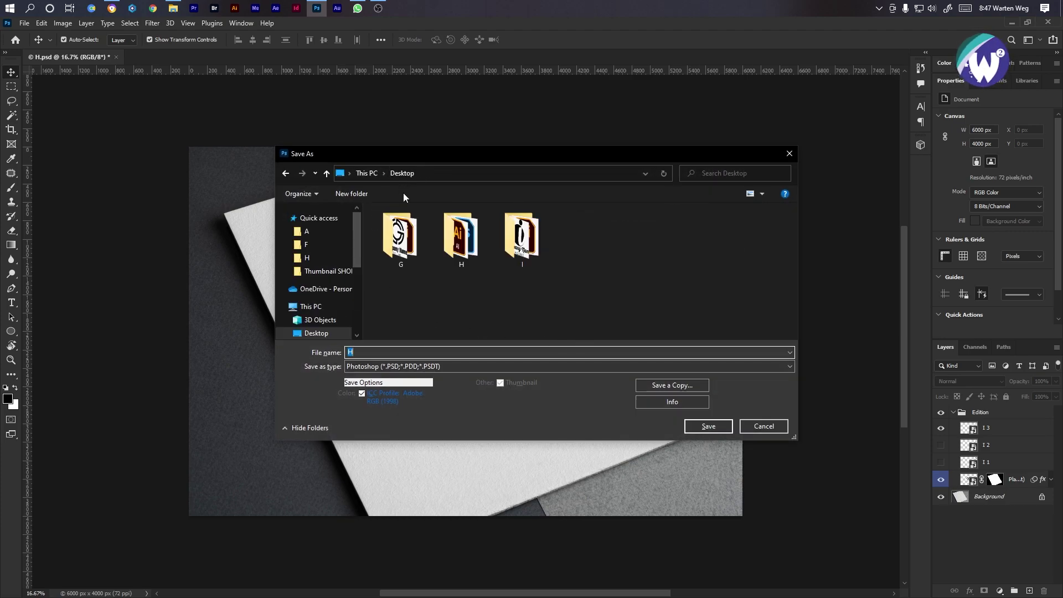
double_click(526, 235)
left_click(382, 354)
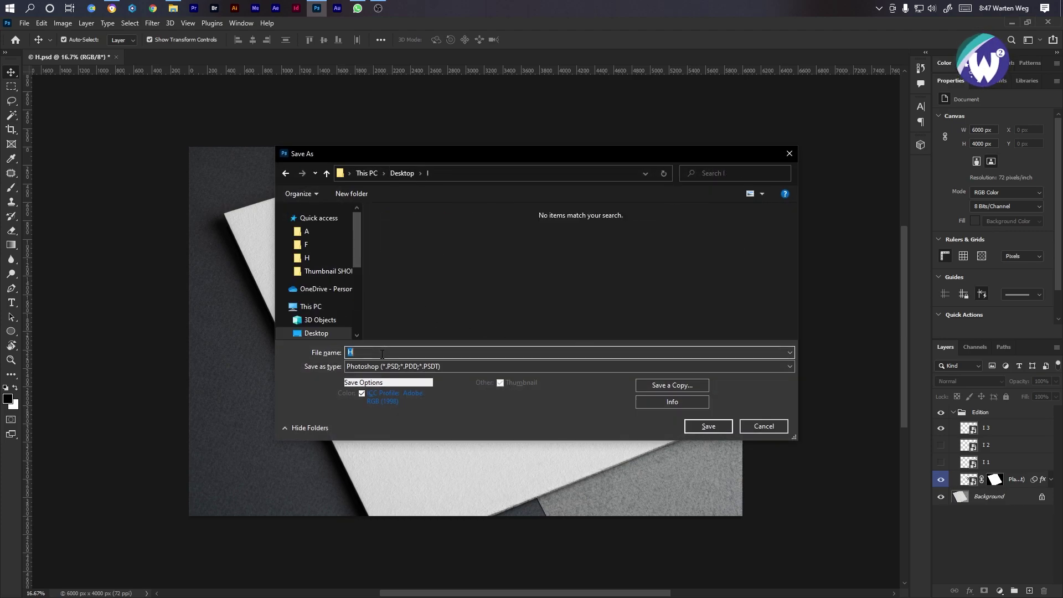
type("I")
left_click(381, 420)
left_click(716, 424)
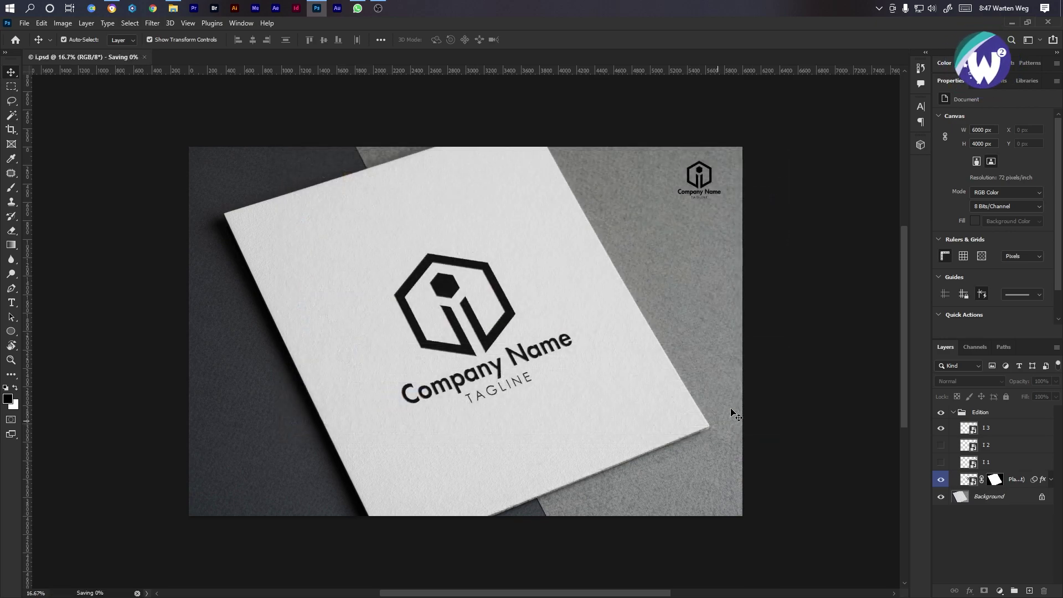